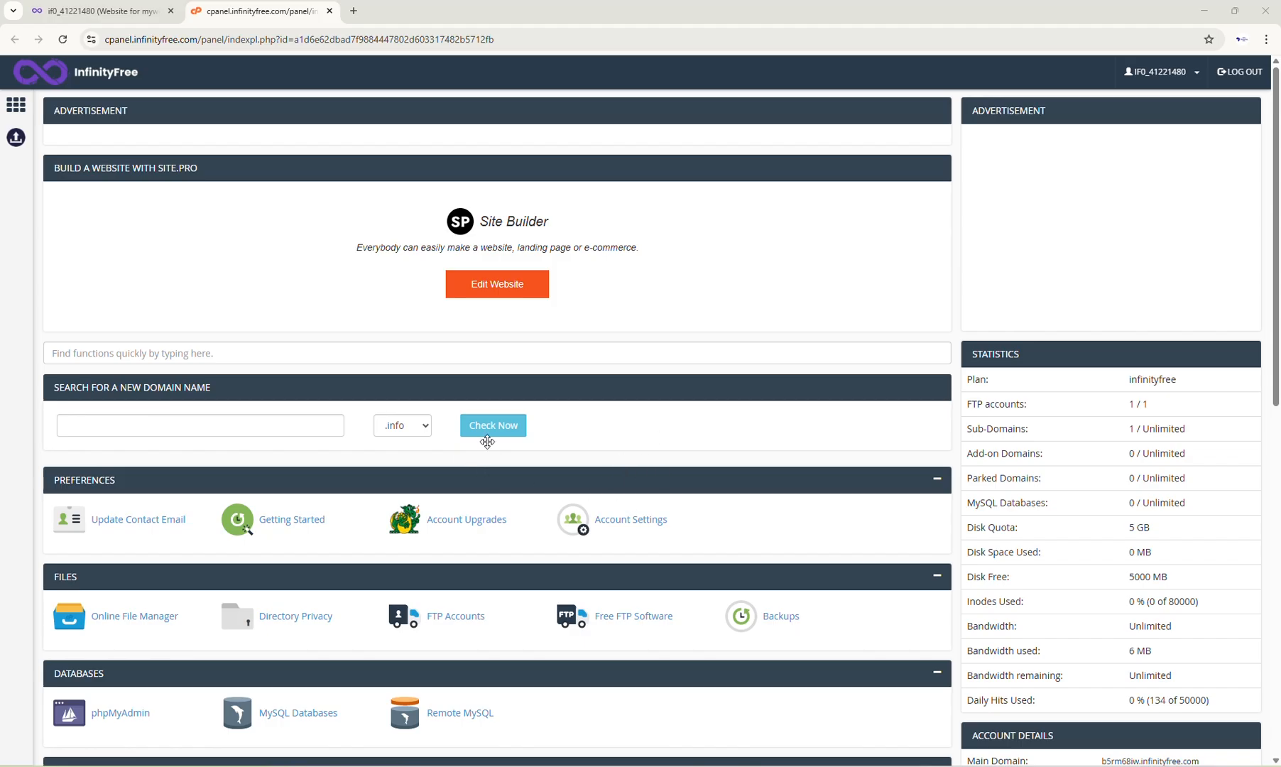
Step: Open the Softaculous Apps Installer from the hosting account's control panel
{"action": "left_click", "coordinate": [65, 16]}
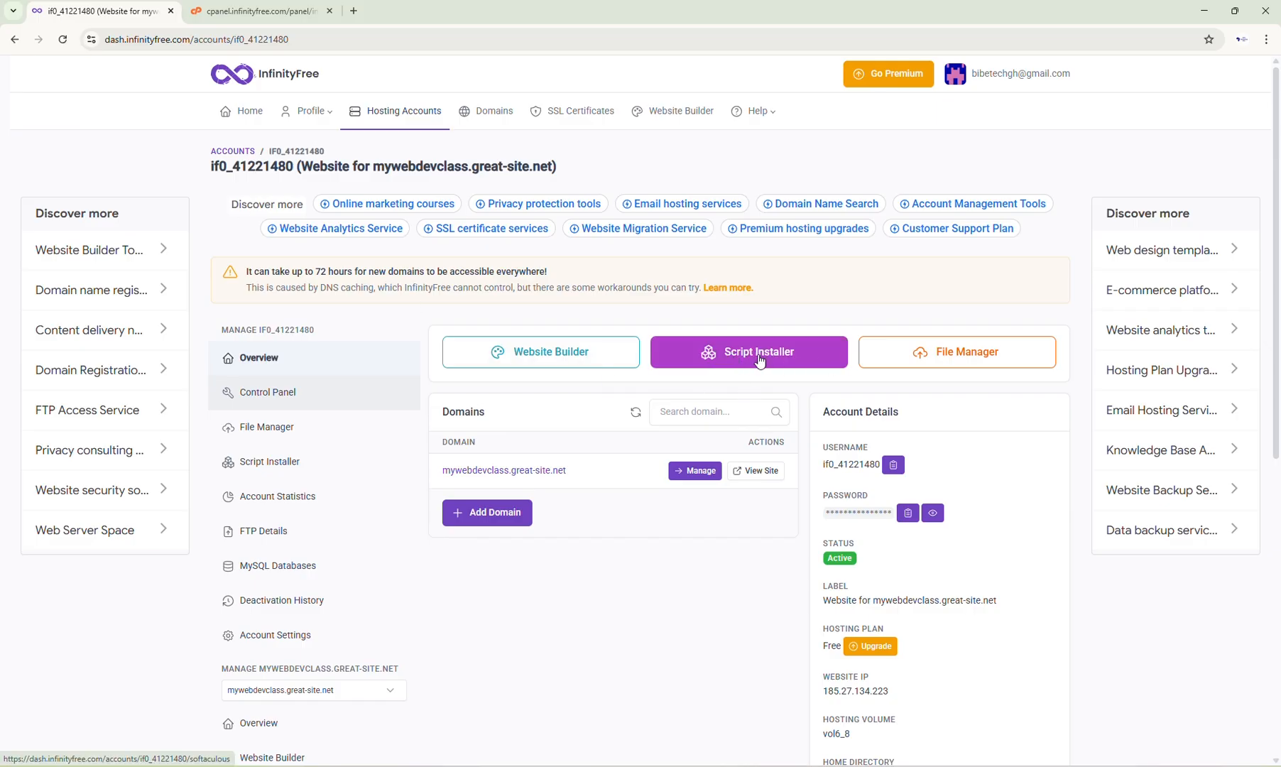
{"action": "left_click", "coordinate": [759, 362]}
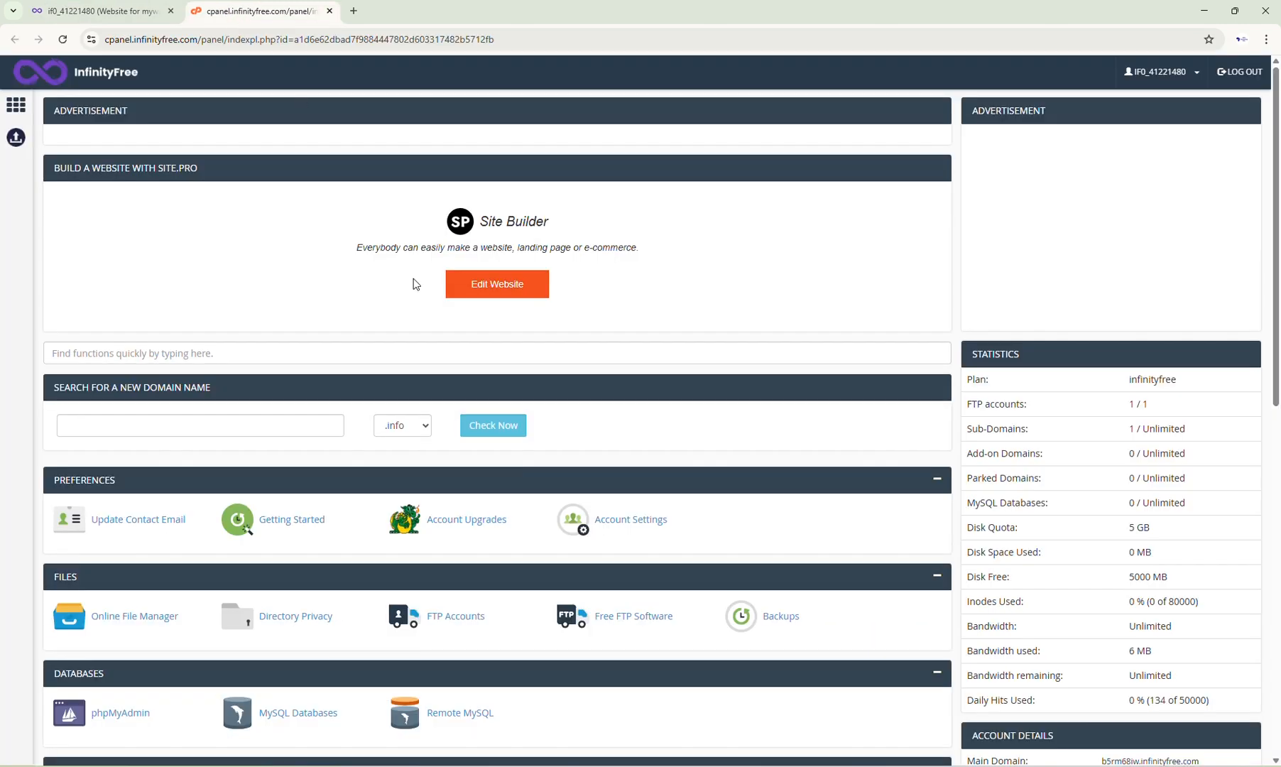
{"action": "scroll", "coordinate": [224, 410], "scroll_direction": "down", "scroll_amount": 5}
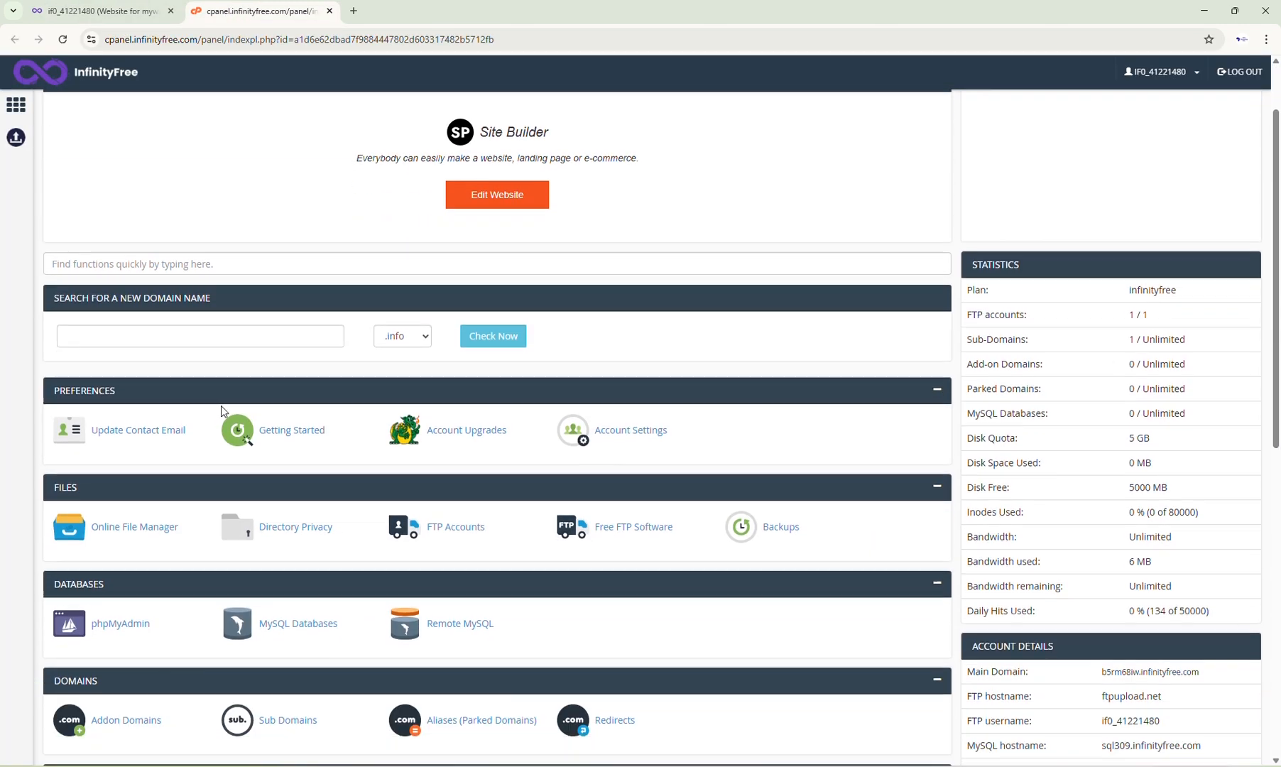
{"action": "scroll", "coordinate": [222, 410], "scroll_direction": "down", "scroll_amount": 4}
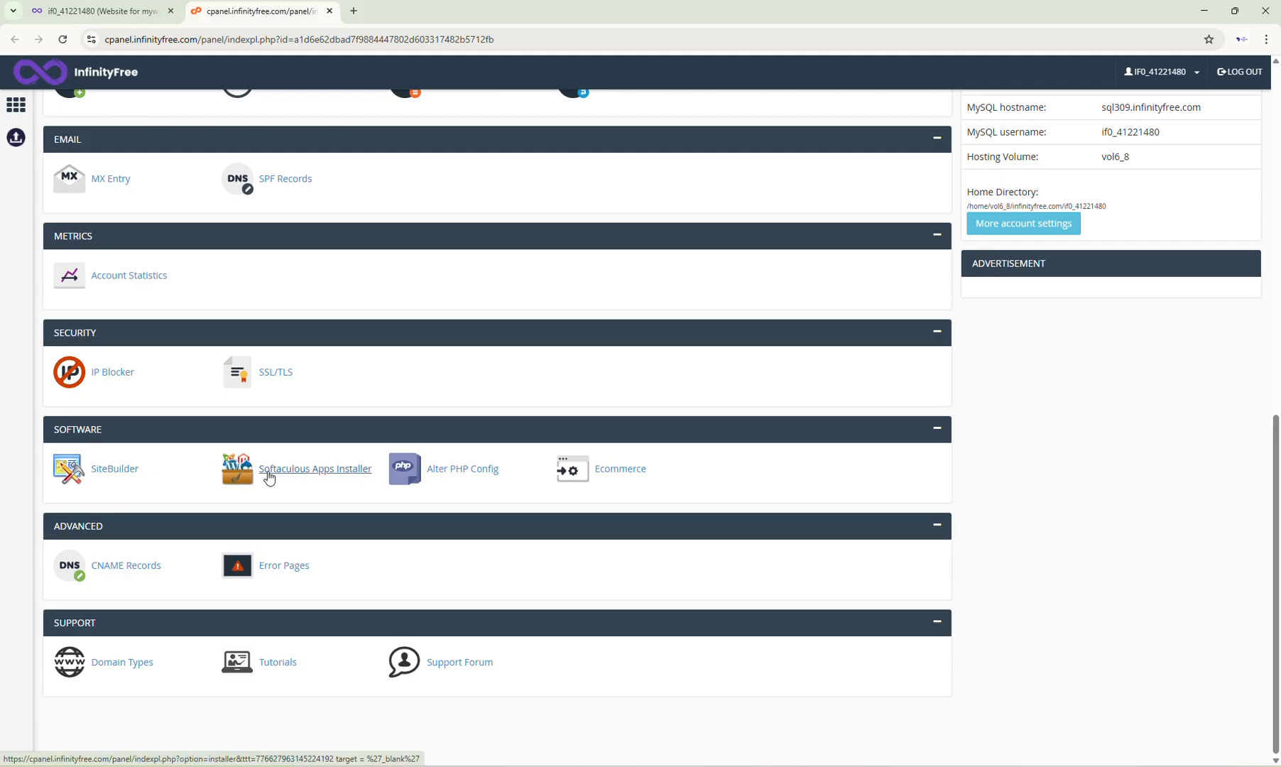
{"action": "left_click", "coordinate": [318, 469]}
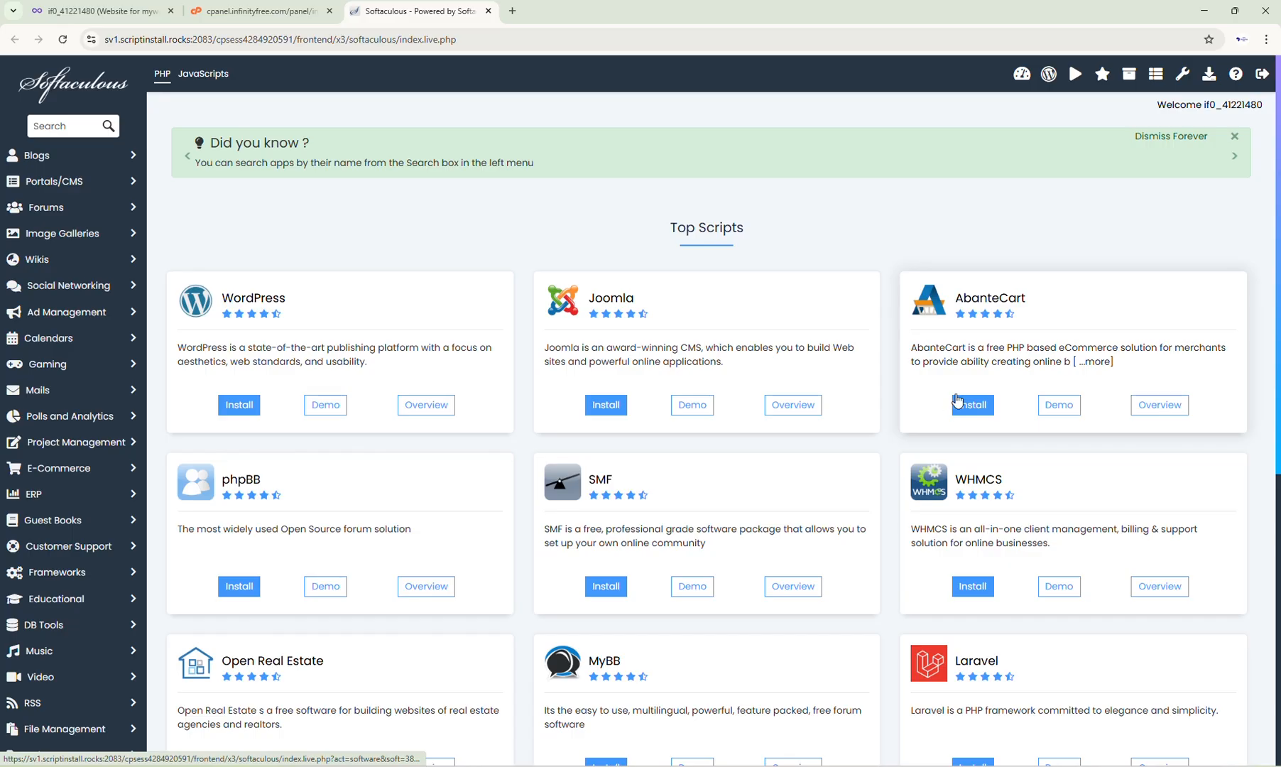
Step: Start a new WordPress installation from the Top Scripts list
{"action": "scroll", "coordinate": [1006, 299], "scroll_direction": "down", "scroll_amount": 1}
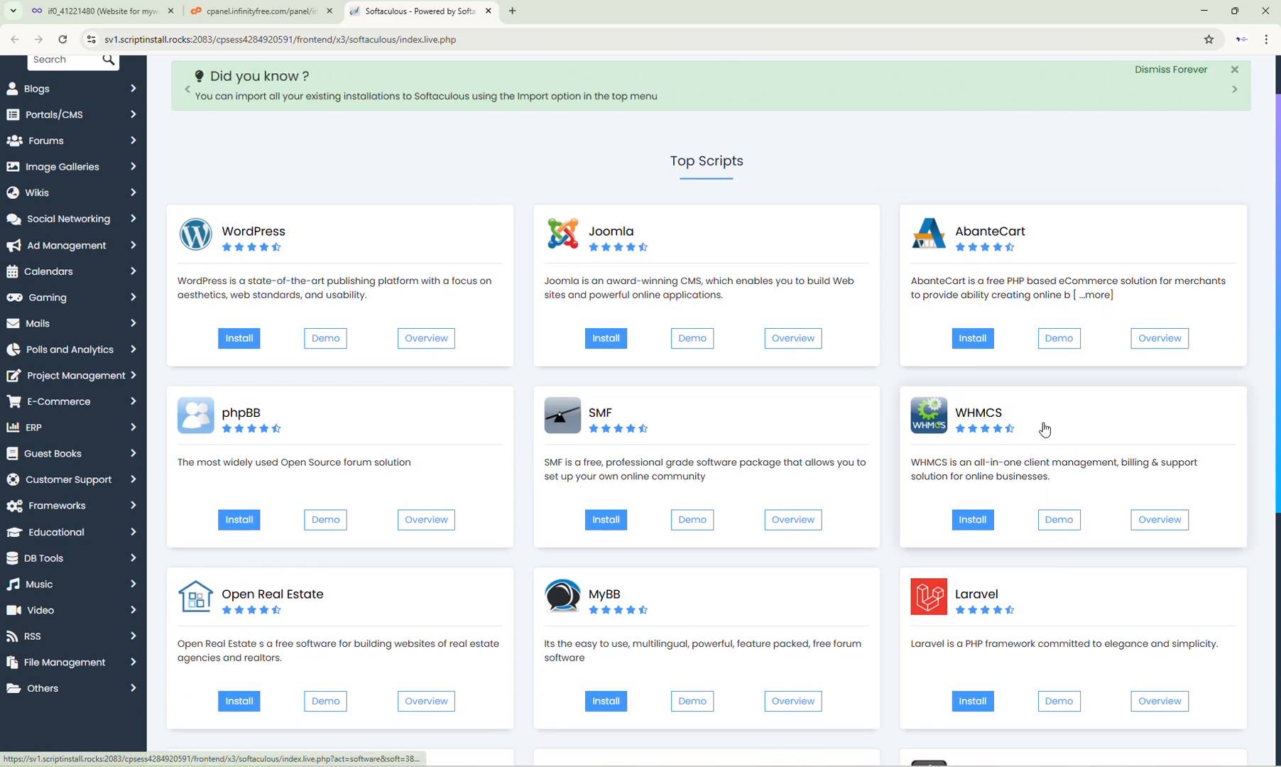
{"action": "scroll", "coordinate": [1044, 433], "scroll_direction": "down", "scroll_amount": 4}
{"action": "scroll", "coordinate": [1039, 443], "scroll_direction": "down", "scroll_amount": 3}
{"action": "scroll", "coordinate": [117, 393], "scroll_direction": "up", "scroll_amount": 9}
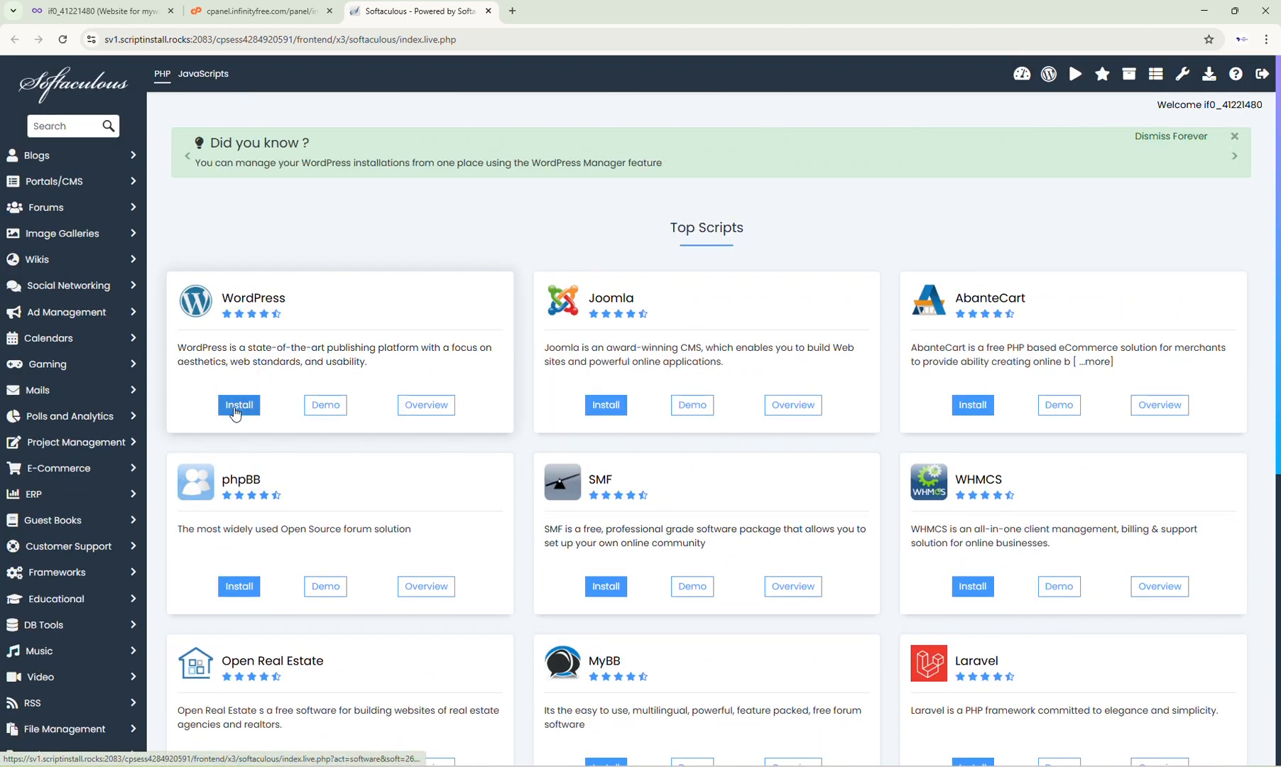
{"action": "left_click", "coordinate": [235, 404]}
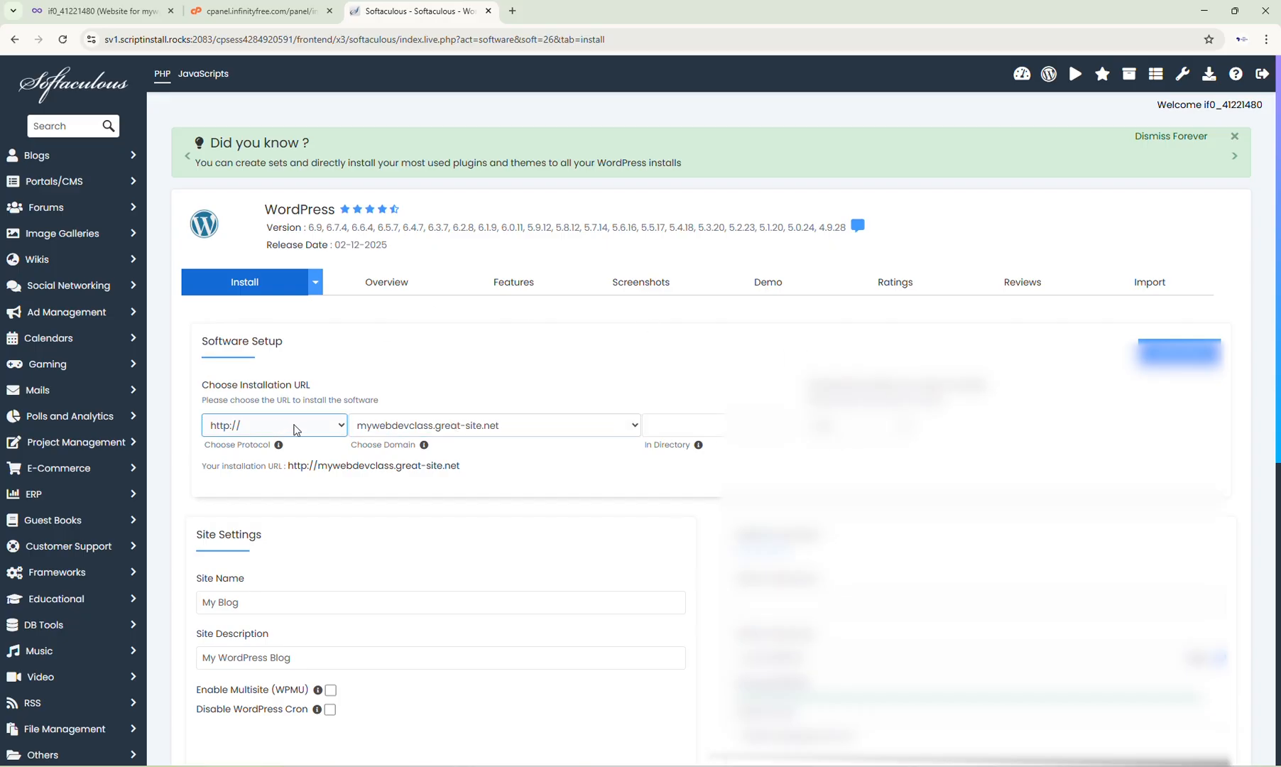
{"action": "scroll", "coordinate": [332, 406], "scroll_direction": "down", "scroll_amount": 2}
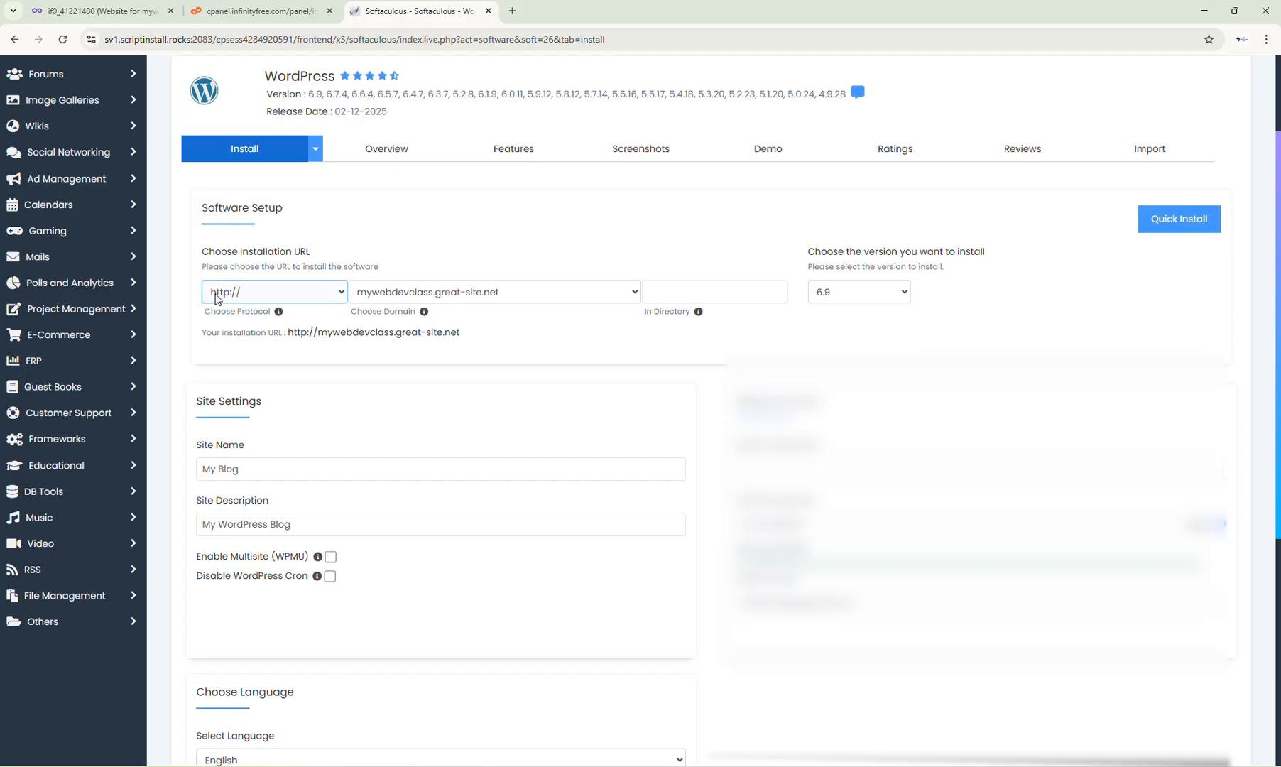
{"action": "left_click", "coordinate": [302, 285]}
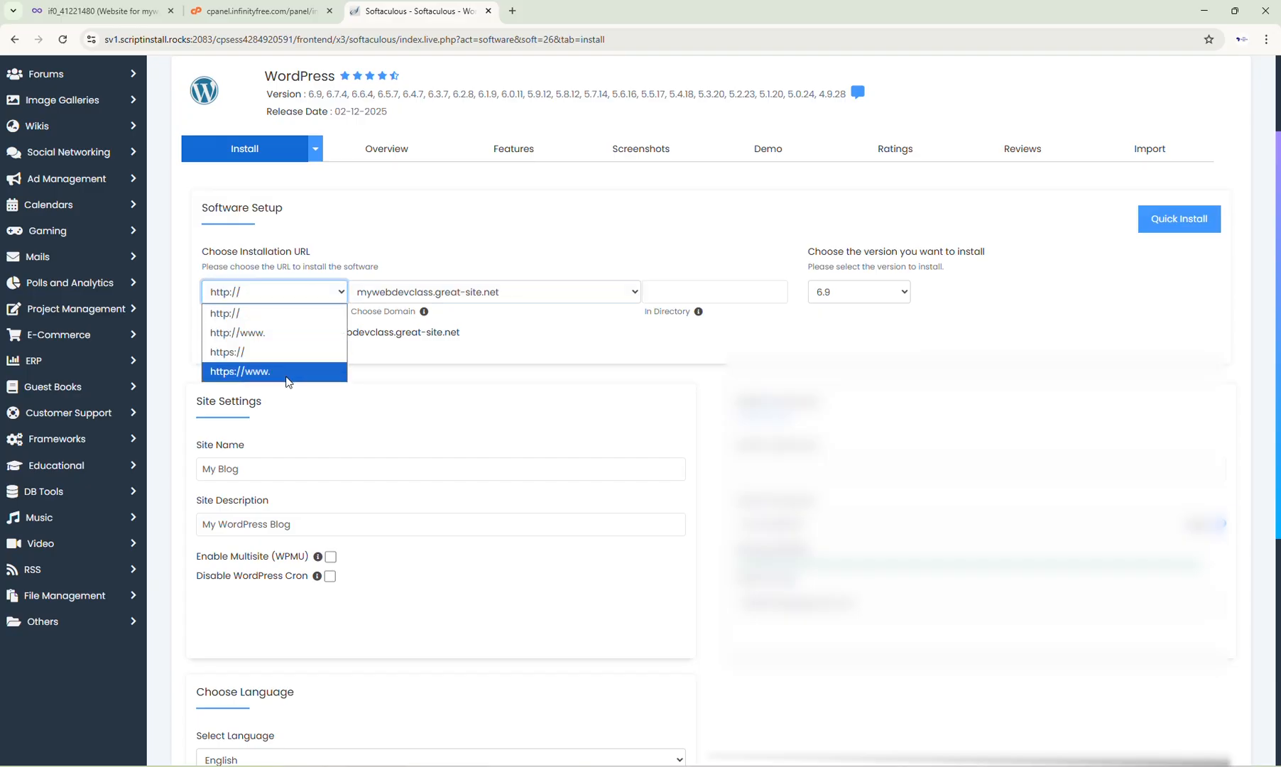
{"action": "left_click", "coordinate": [253, 352]}
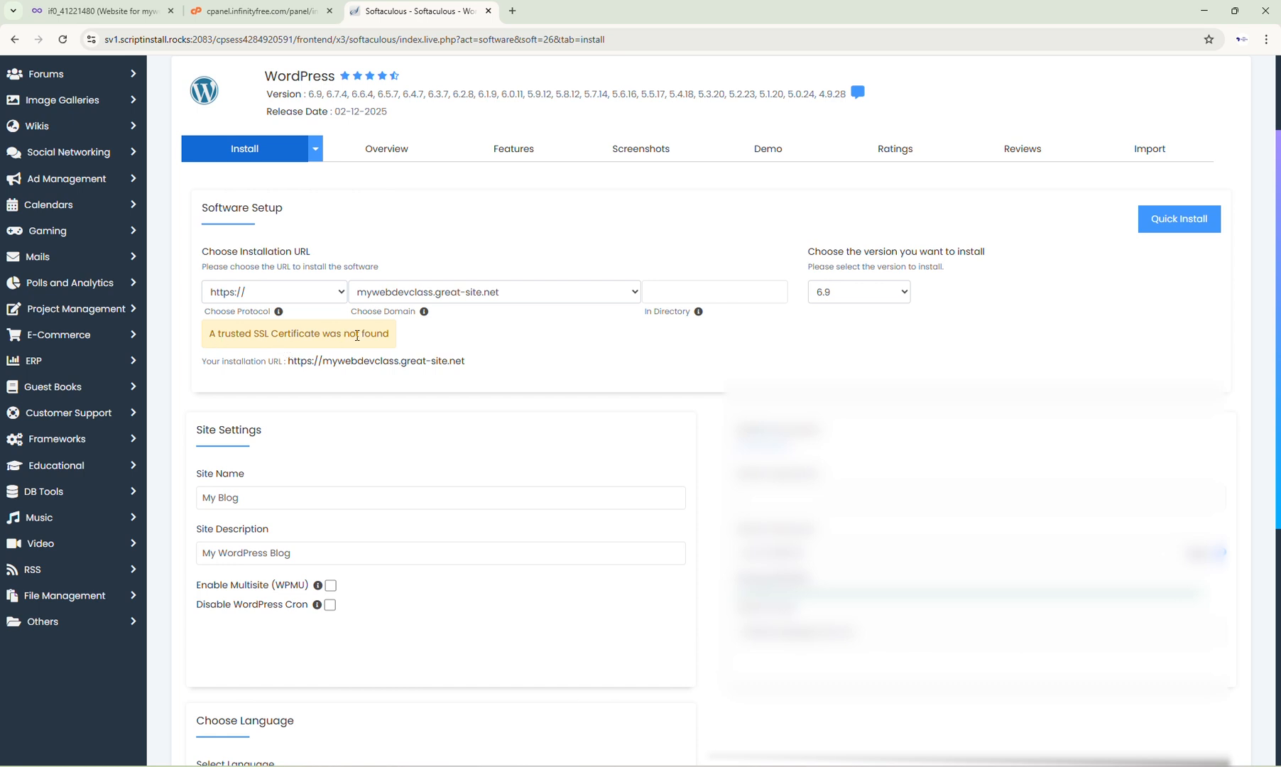
Step: Choose mywebdevclass.great-site.net as the installation domain and 6.9 as the WordPress version
{"action": "left_click", "coordinate": [458, 291]}
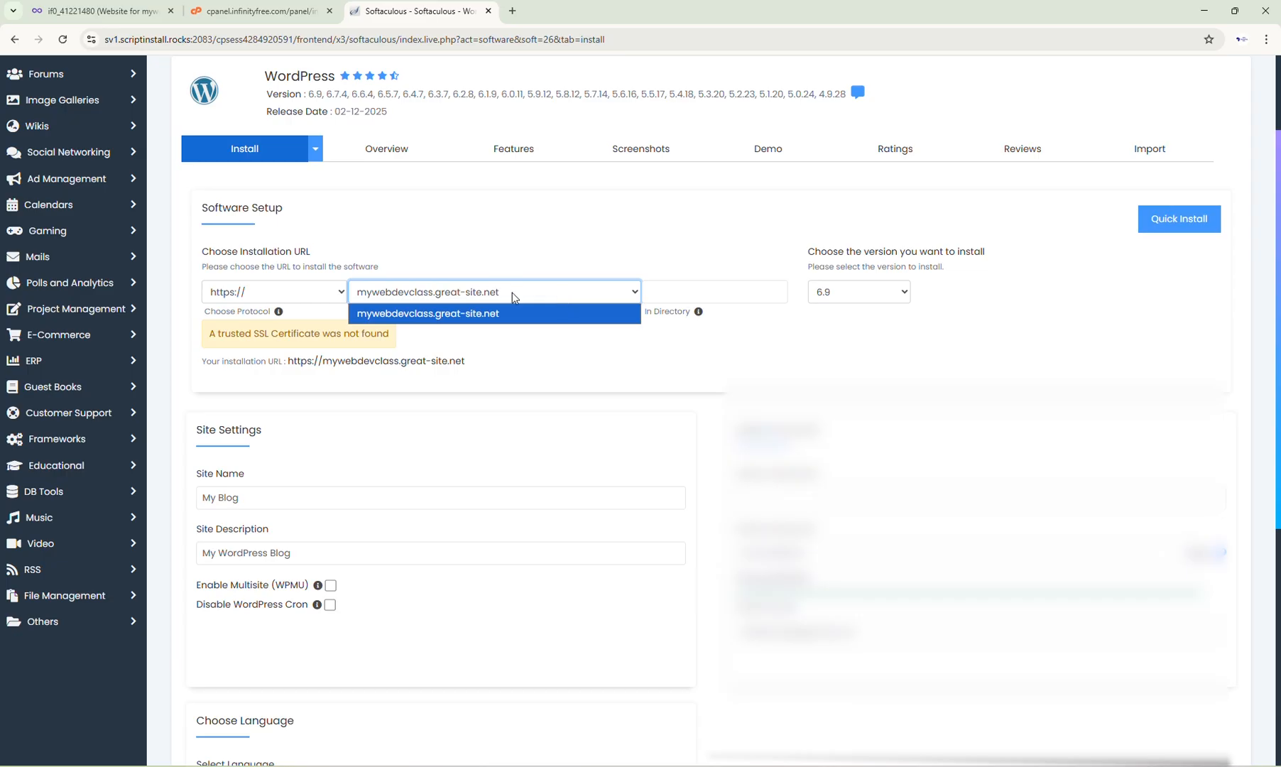
{"action": "left_click", "coordinate": [537, 299]}
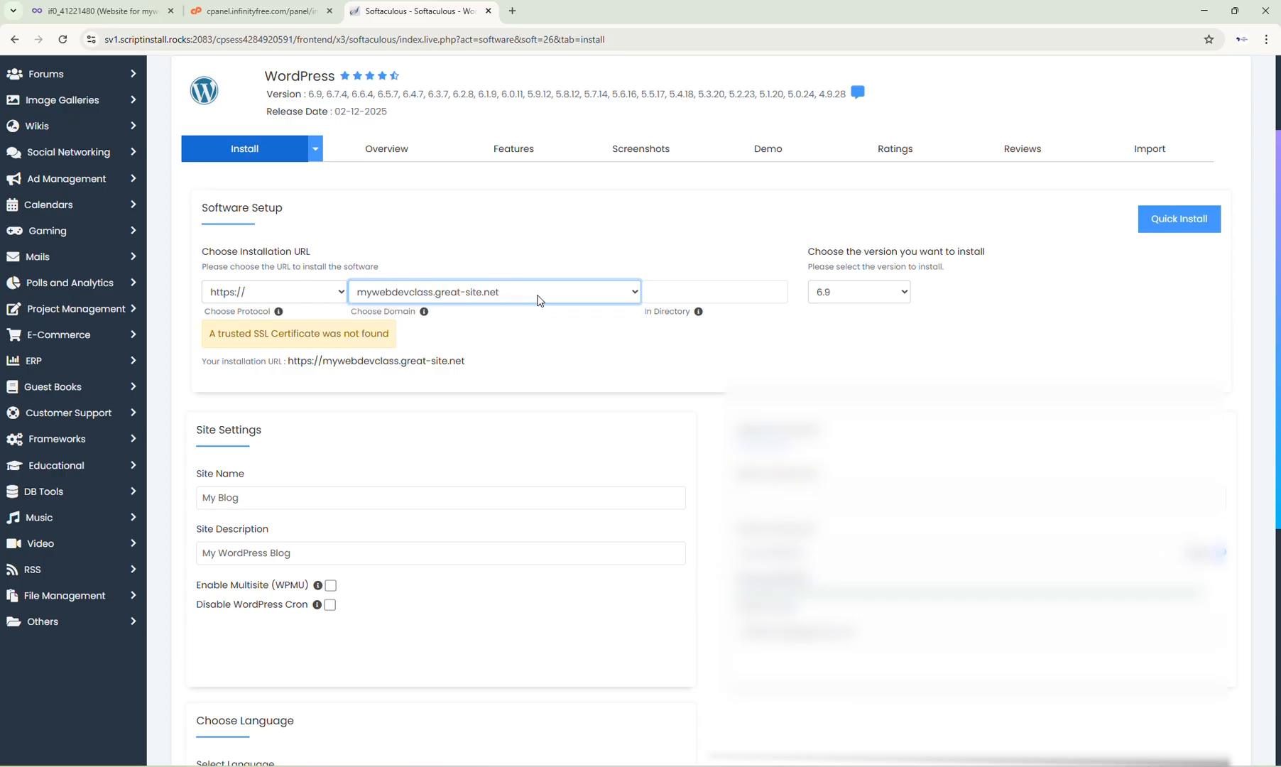
{"action": "mouse_move", "coordinate": [701, 314]}
{"action": "left_click", "coordinate": [893, 294]}
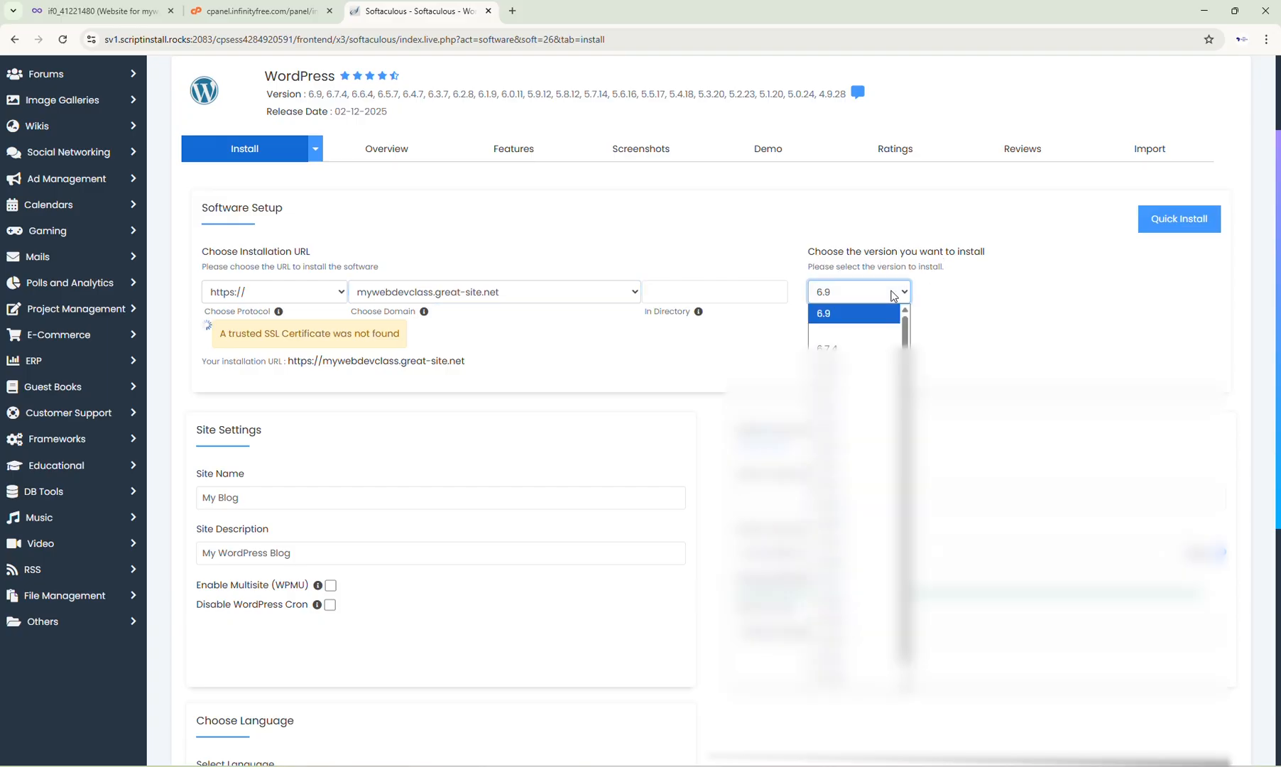
{"action": "scroll", "coordinate": [861, 678], "scroll_direction": "down", "scroll_amount": 1}
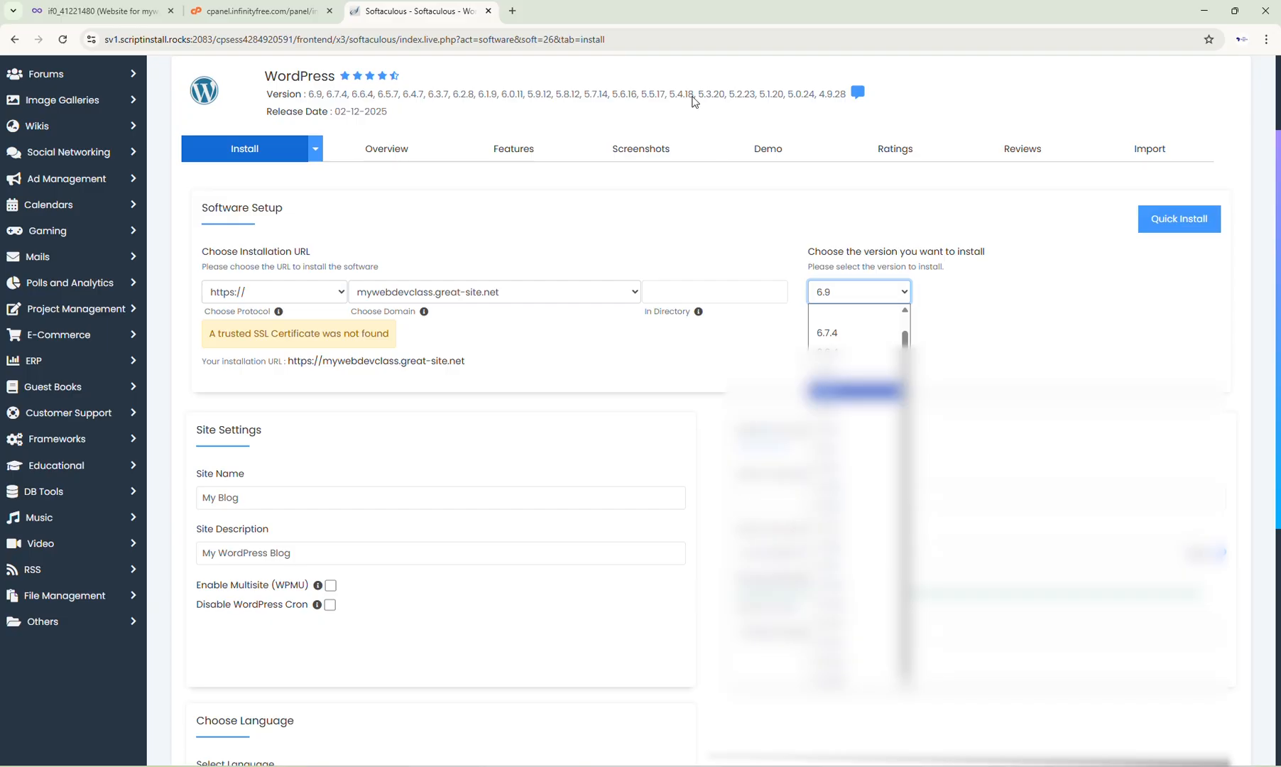
{"action": "left_click", "coordinate": [938, 293]}
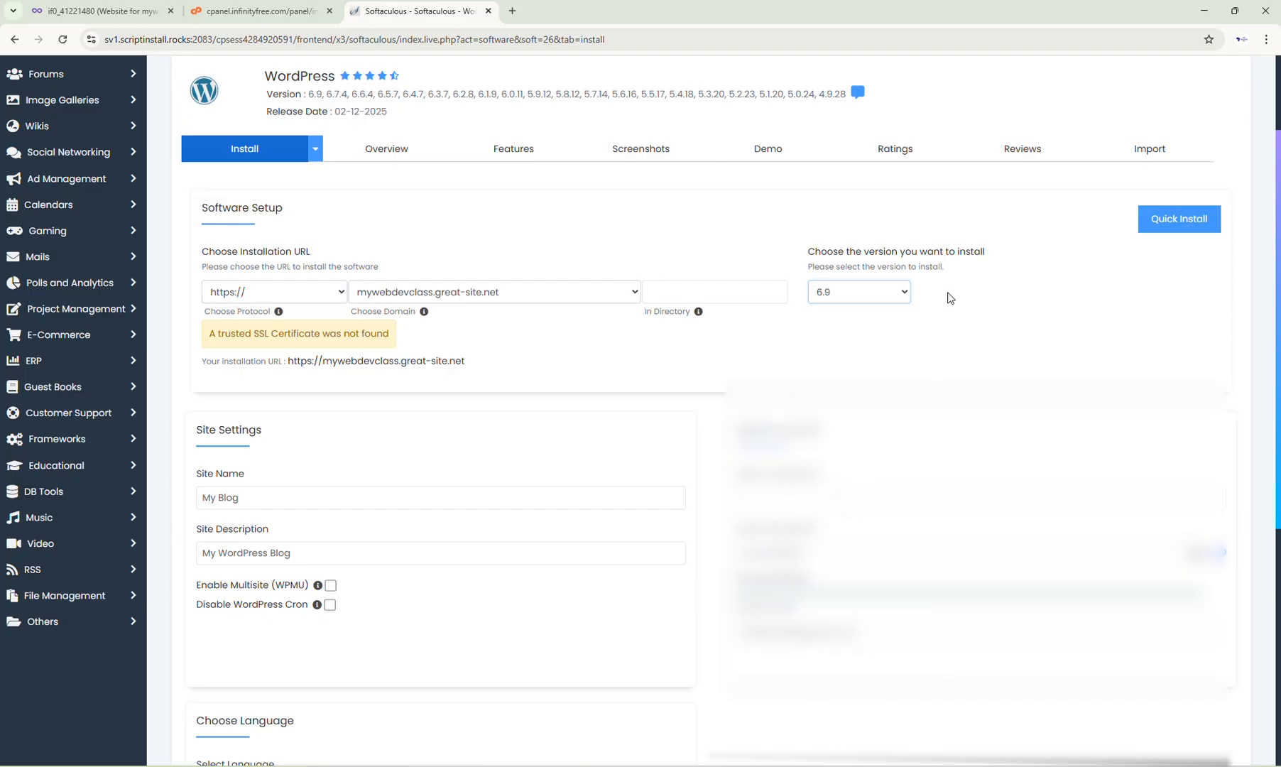
Step: Review the Site Name and Site Description fields in the site settings
{"action": "scroll", "coordinate": [714, 465], "scroll_direction": "down", "scroll_amount": 2}
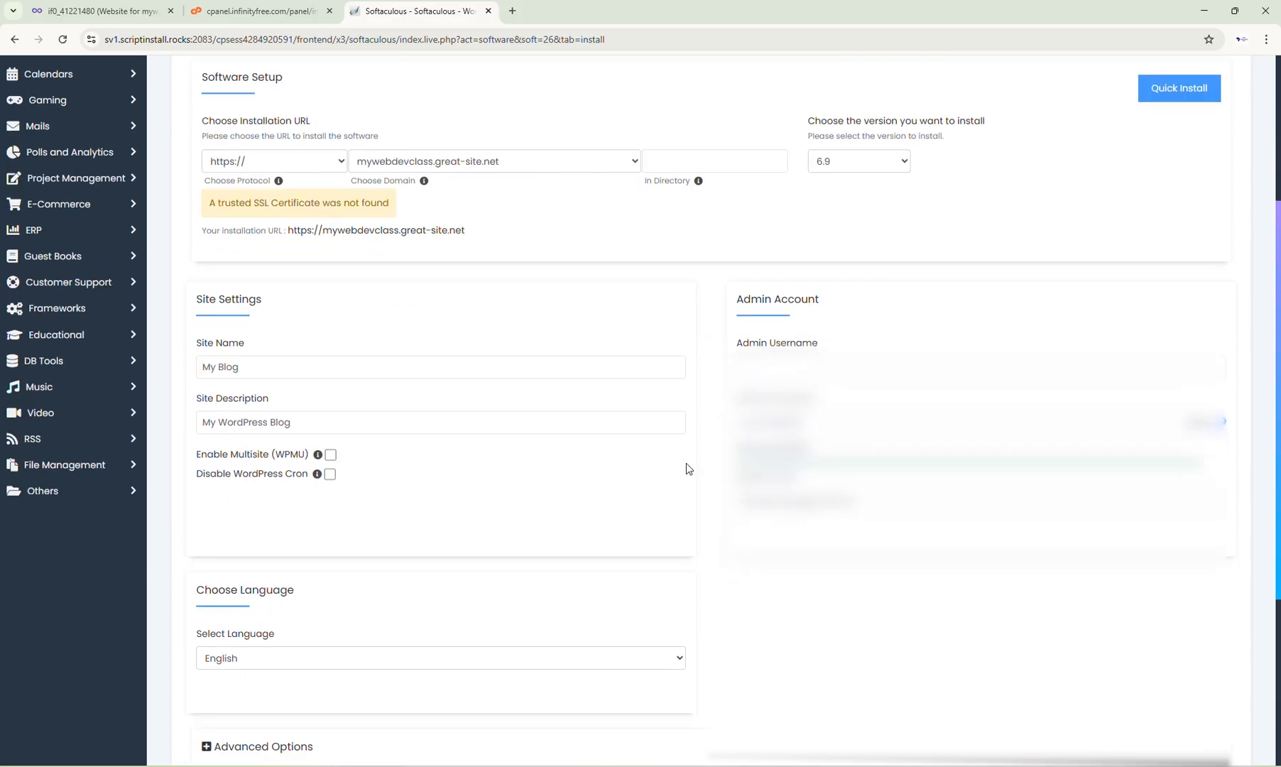
{"action": "left_click", "coordinate": [213, 364]}
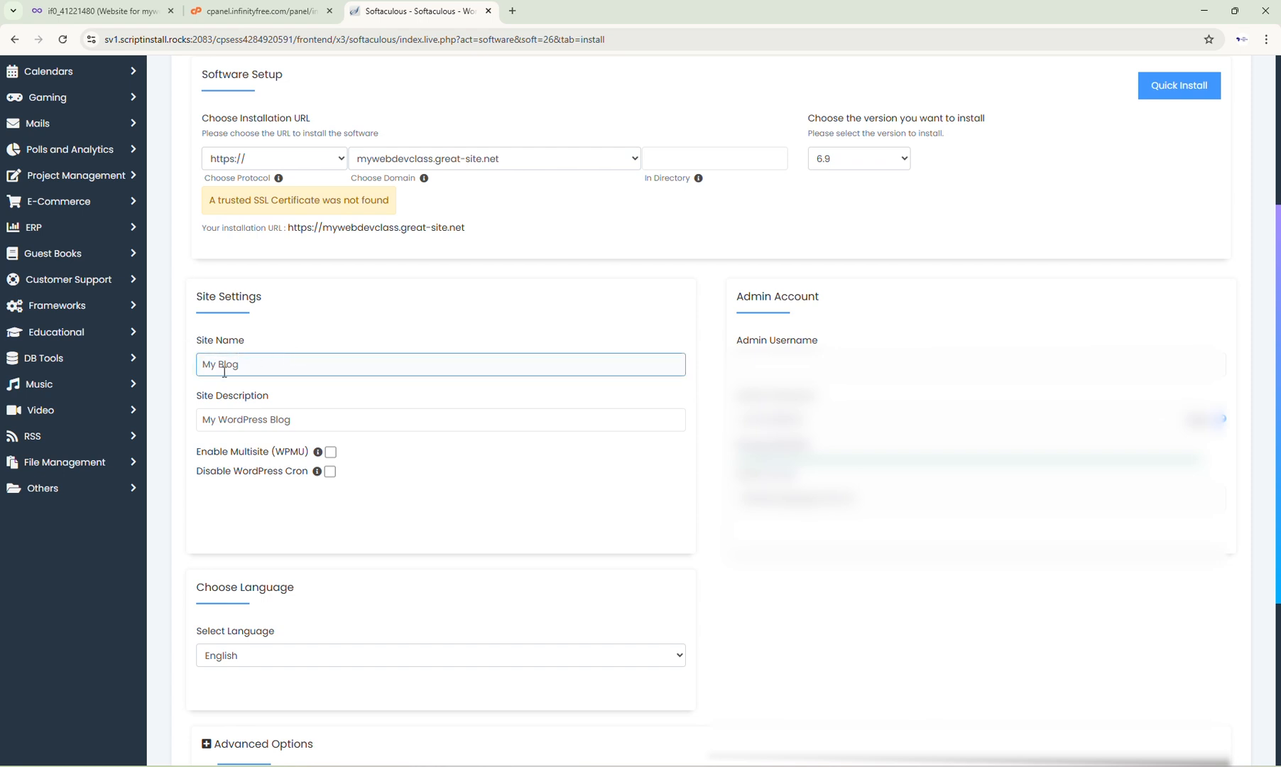
{"action": "left_click", "coordinate": [222, 381]}
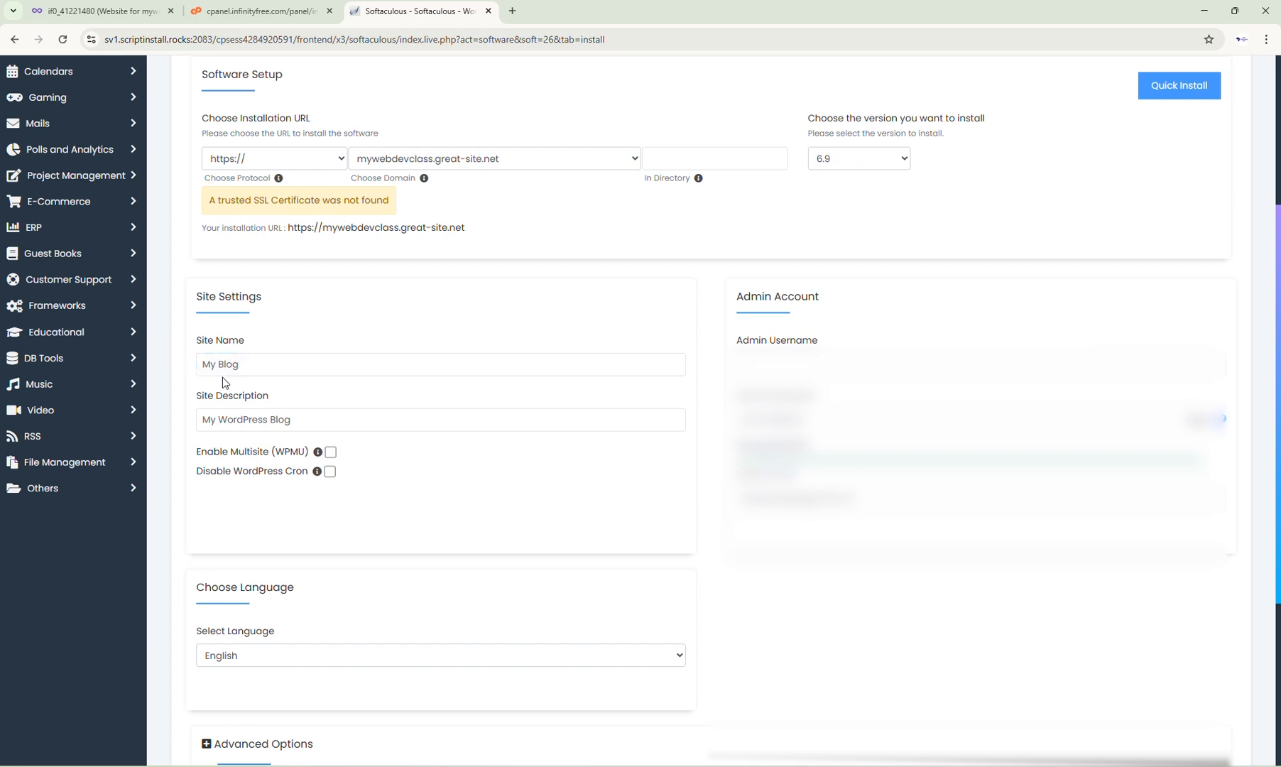
{"action": "left_click", "coordinate": [224, 371]}
{"action": "left_click", "coordinate": [270, 426]}
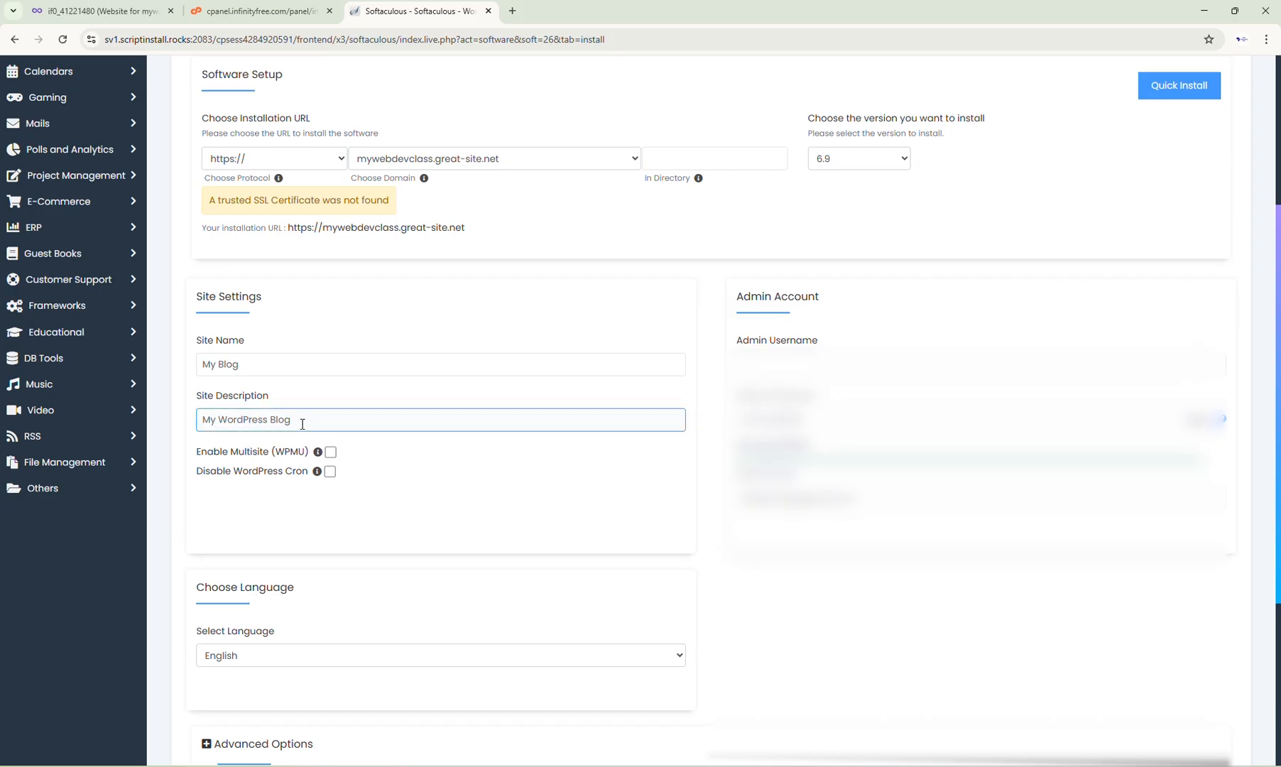
{"action": "left_click", "coordinate": [301, 451]}
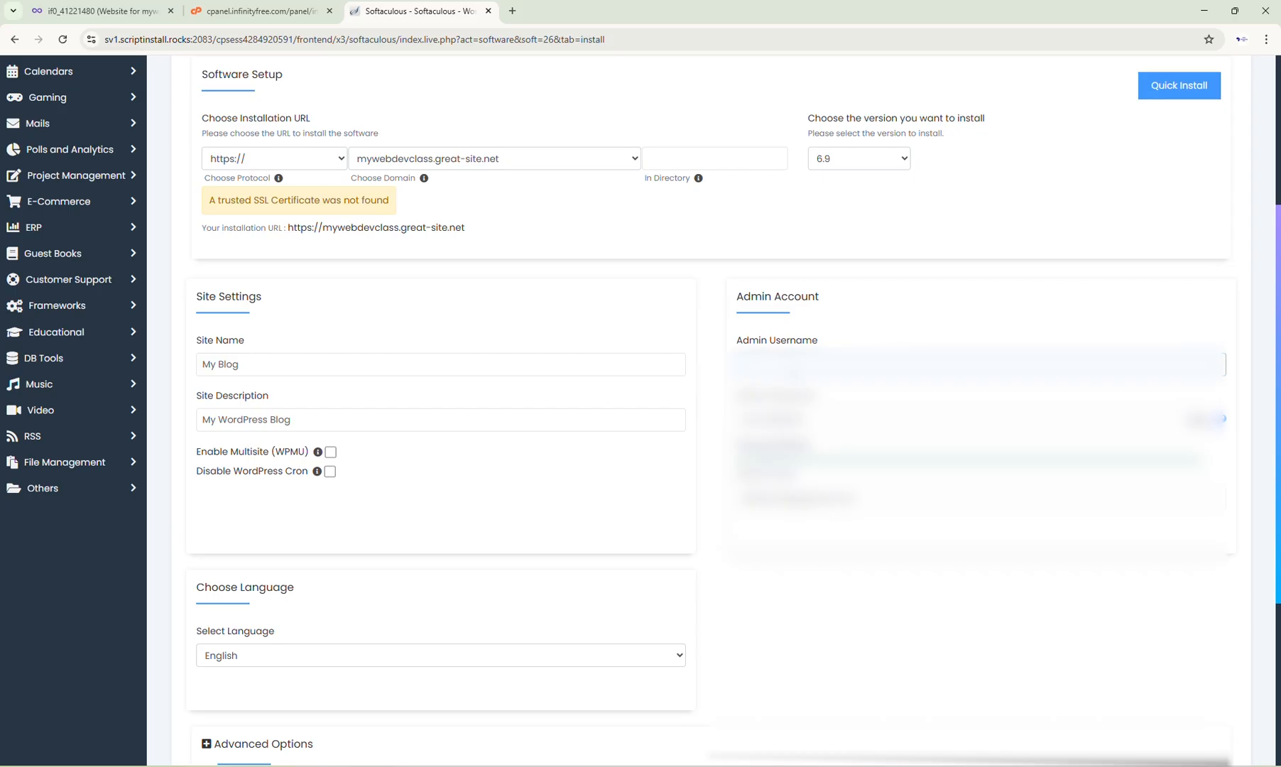
Step: Fill in the admin username and replace the admin password with a new strong password
{"action": "left_click", "coordinate": [795, 370]}
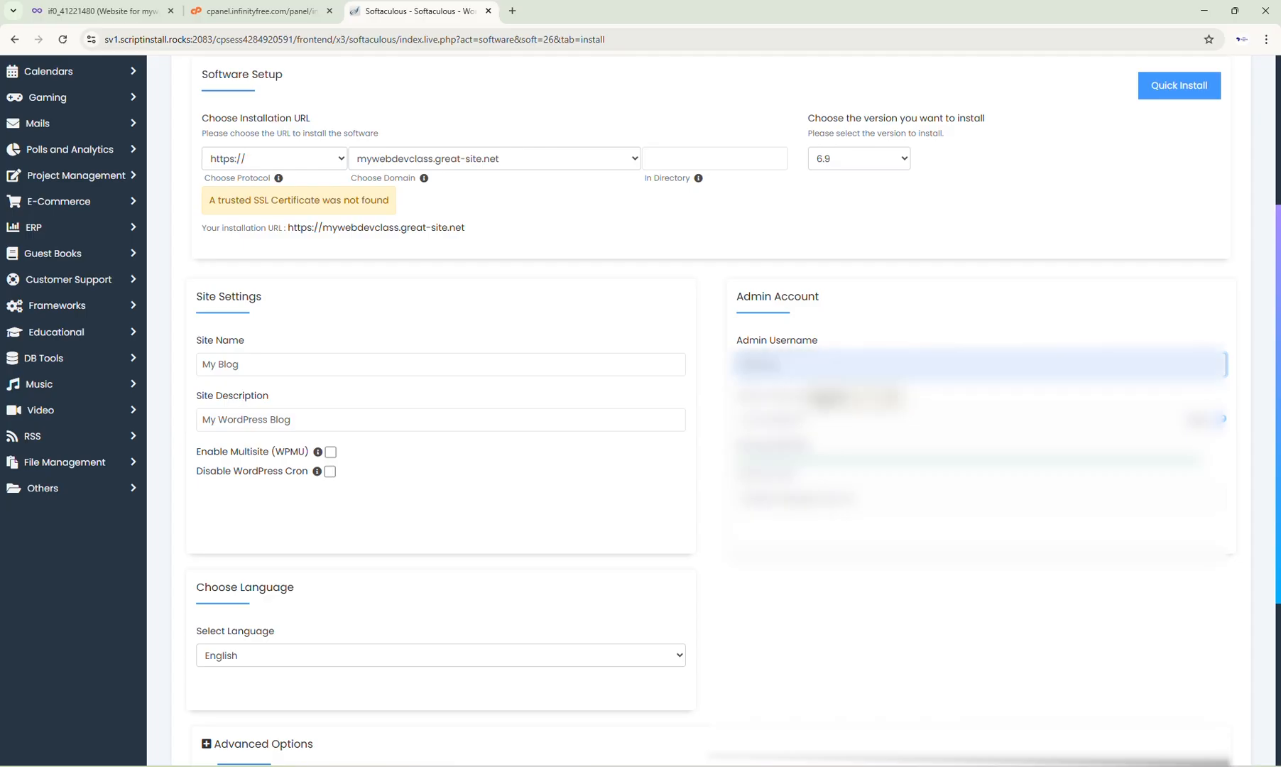
{"action": "left_click", "coordinate": [822, 401]}
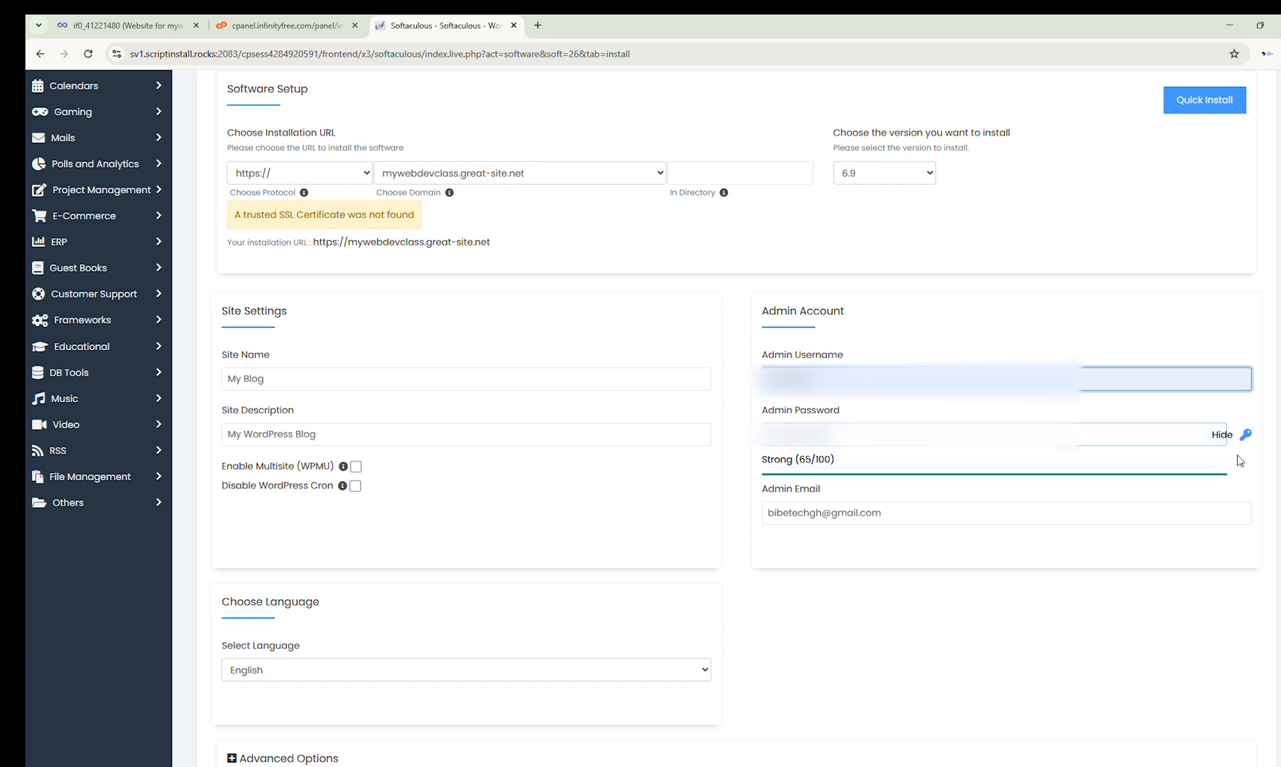
{"action": "left_click", "coordinate": [856, 435]}
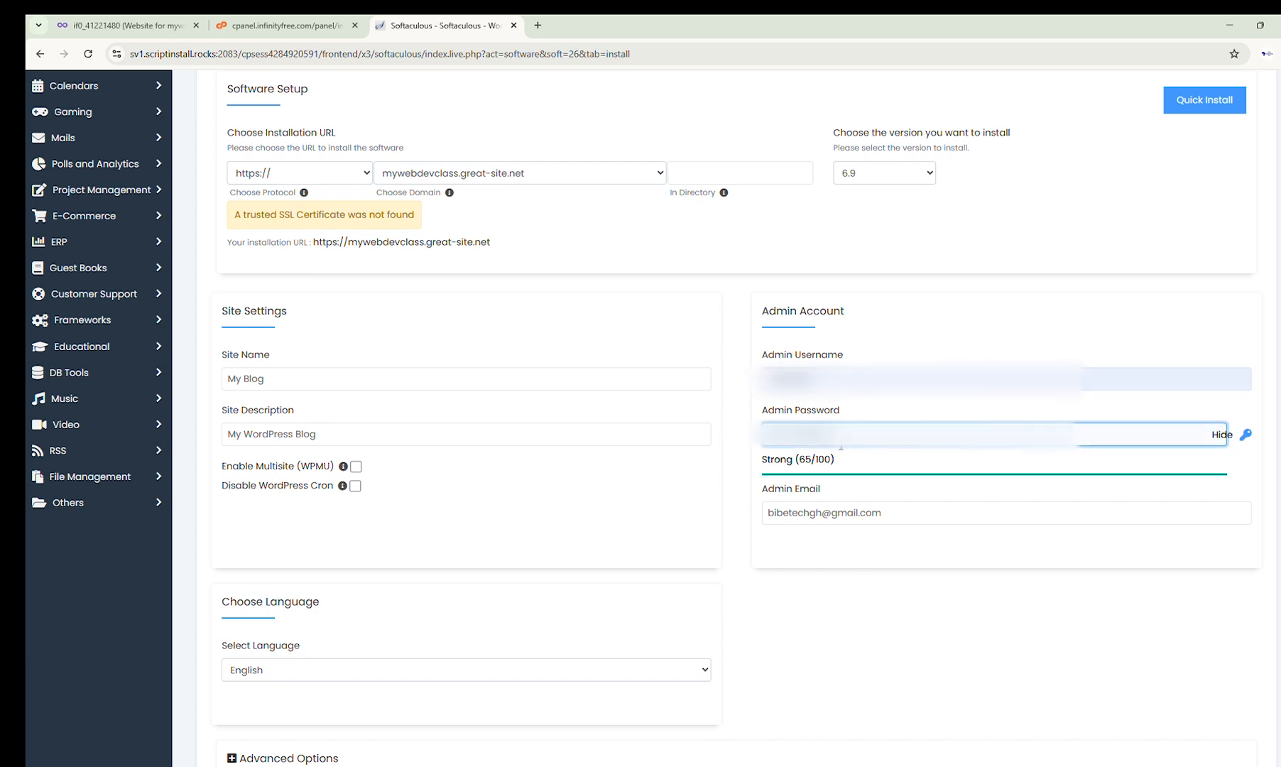
{"action": "key", "text": "BackSpace"}
{"action": "key", "text": "BackSpace"}
{"action": "key", "text": "BackSpace"}
{"action": "key", "text": "BackSpace"}
{"action": "key", "text": "BackSpace"}
{"action": "key", "text": "BackSpace"}
{"action": "key", "text": "BackSpace"}
{"action": "key", "text": "BackSpace"}
{"action": "key", "text": "BackSpace"}
{"action": "key", "text": "BackSpace"}
{"action": "key", "text": "BackSpace"}
{"action": "key", "text": "BackSpace"}
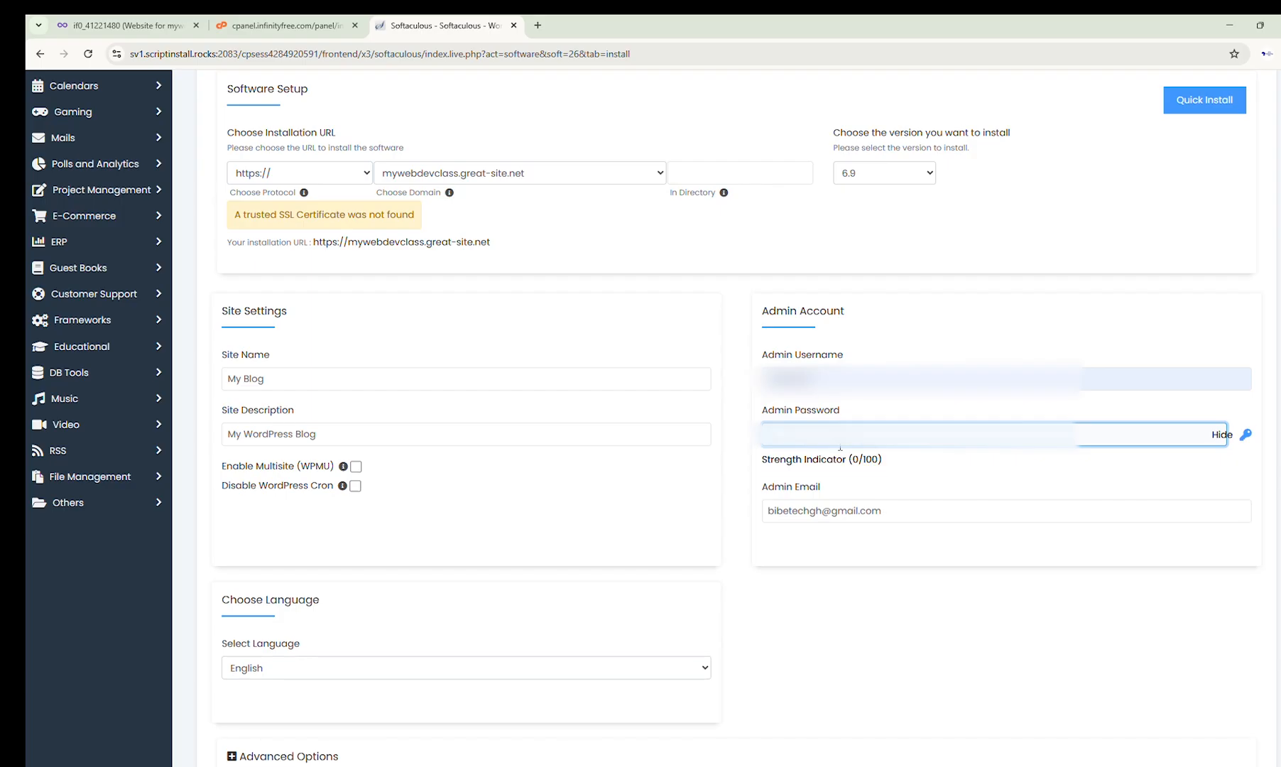
{"action": "type", "text": "***"}
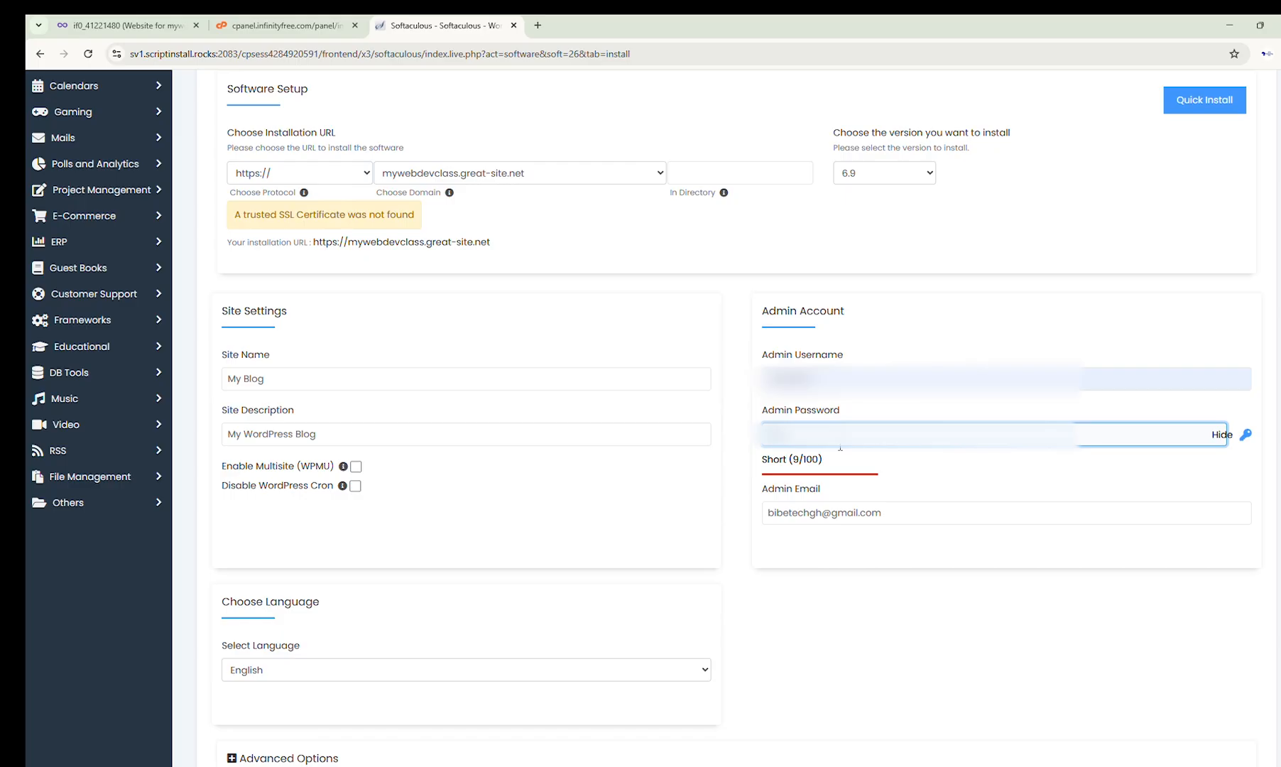
{"action": "type", "text": "*****"}
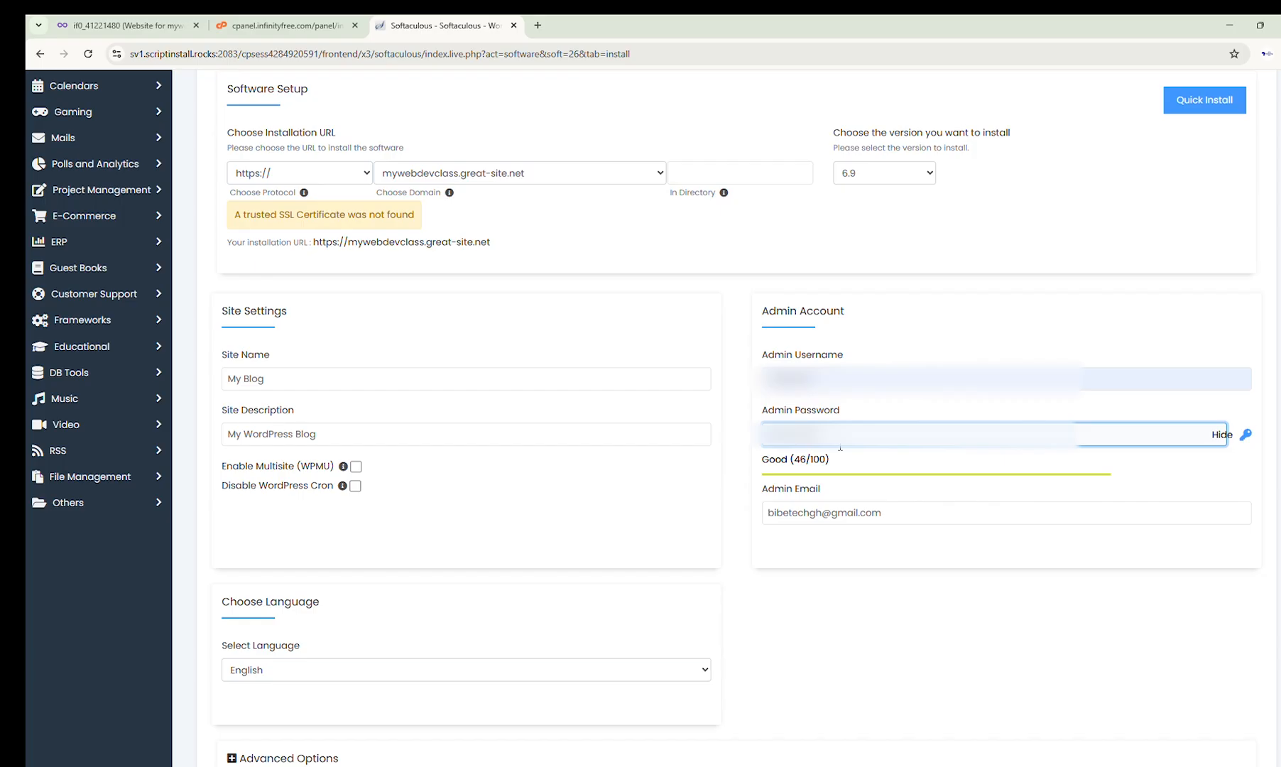
{"action": "type", "text": "*"}
{"action": "key", "text": "BackSpace"}
{"action": "key", "text": "BackSpace"}
{"action": "key", "text": "BackSpace"}
{"action": "key", "text": "BackSpace"}
{"action": "key", "text": "BackSpace"}
{"action": "key", "text": "BackSpace"}
{"action": "key", "text": "BackSpace"}
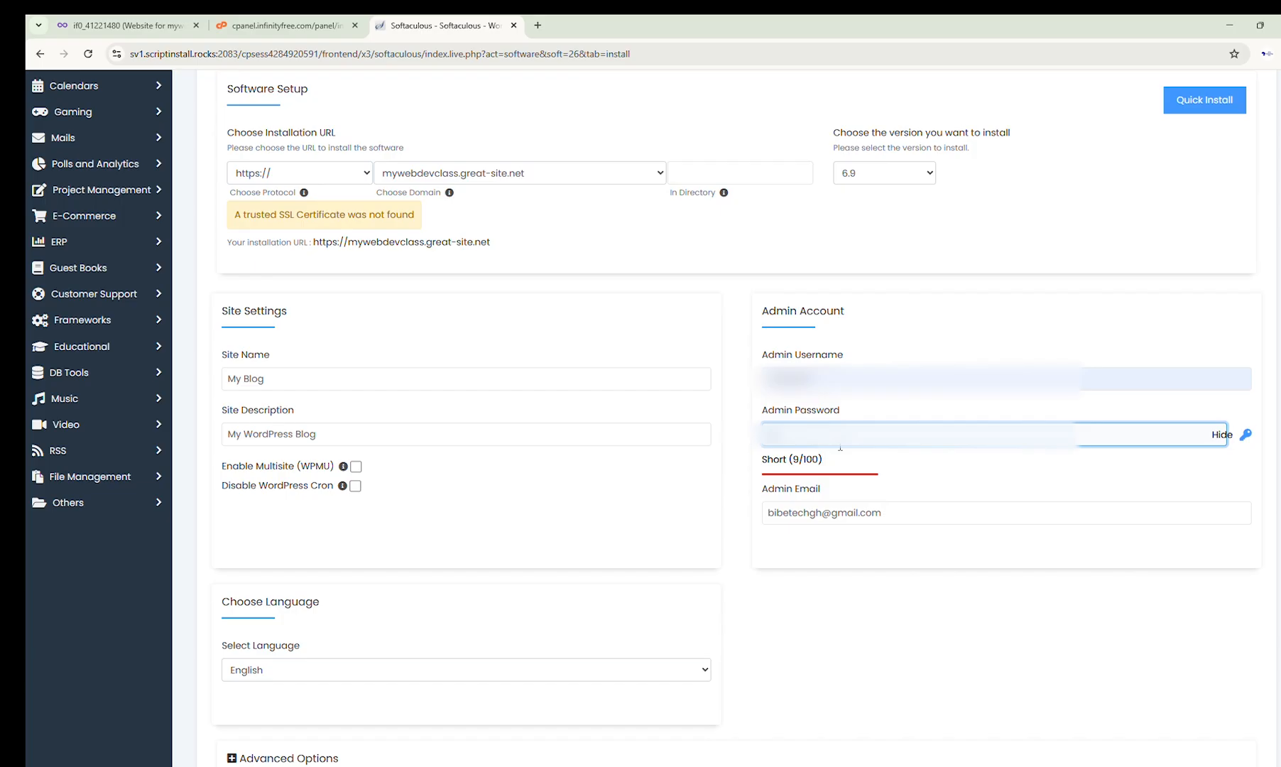
{"action": "type", "text": "**"}
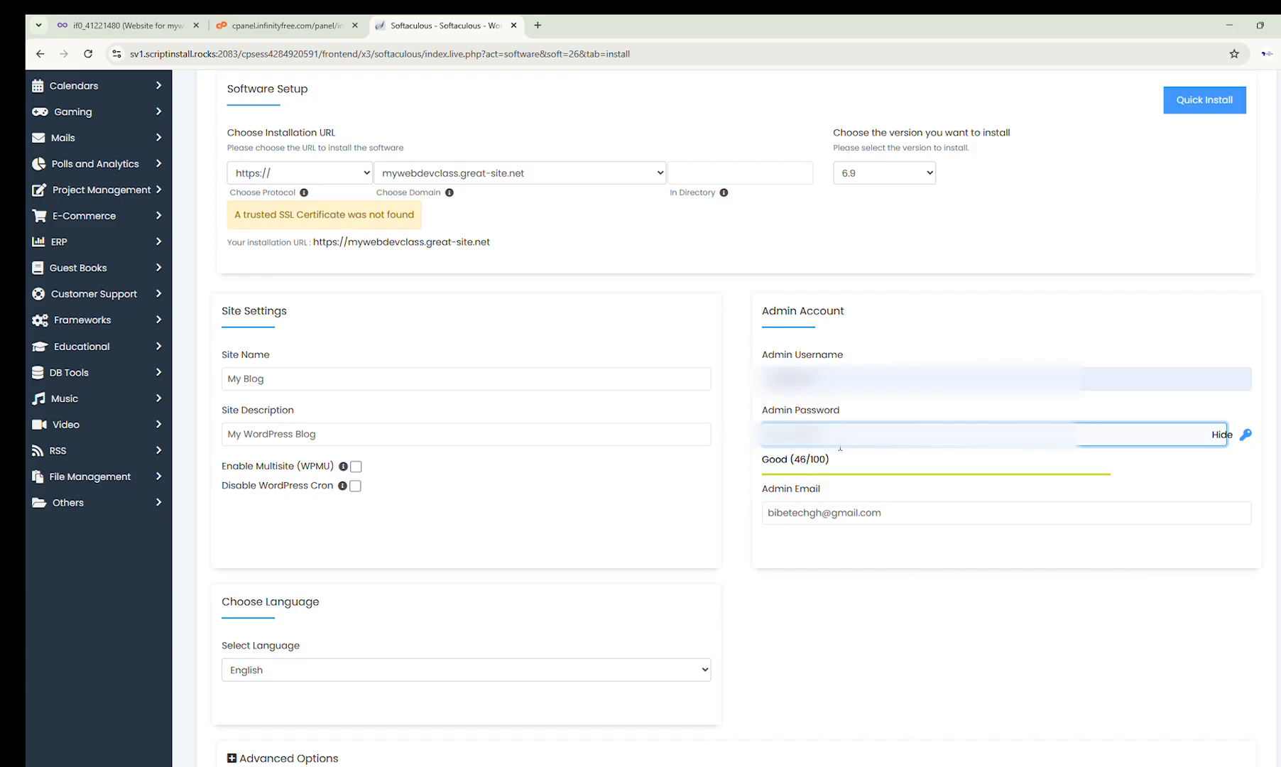
{"action": "type", "text": "**"}
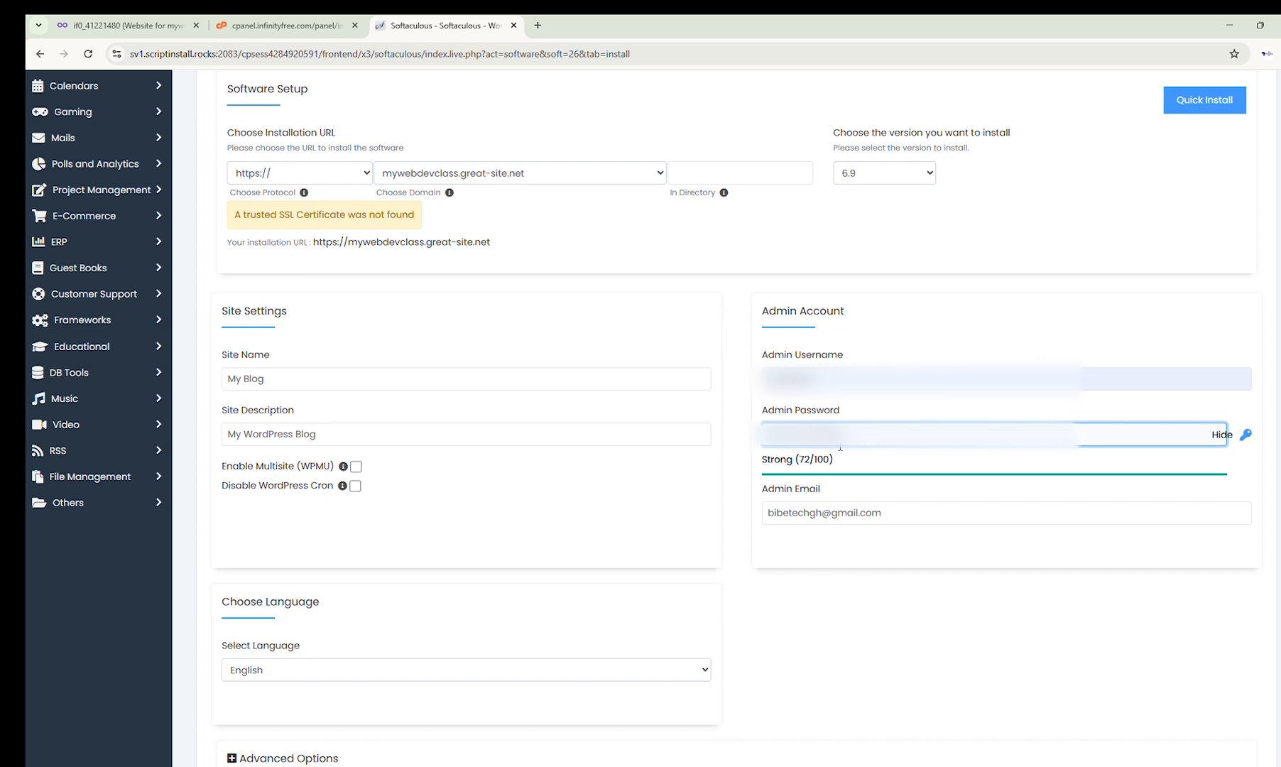
{"action": "left_click", "coordinate": [832, 678]}
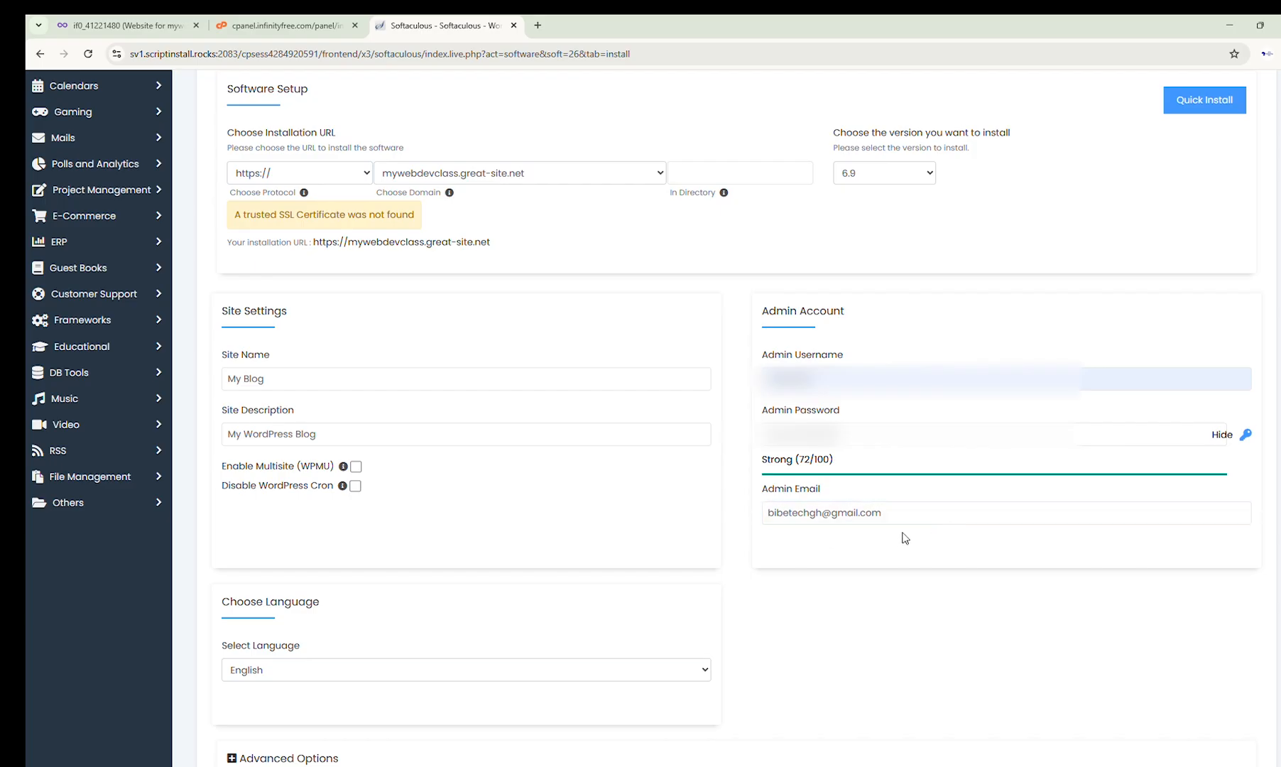
Step: Keep English as the site language and start the WordPress installation
{"action": "scroll", "coordinate": [903, 536], "scroll_direction": "down", "scroll_amount": 4}
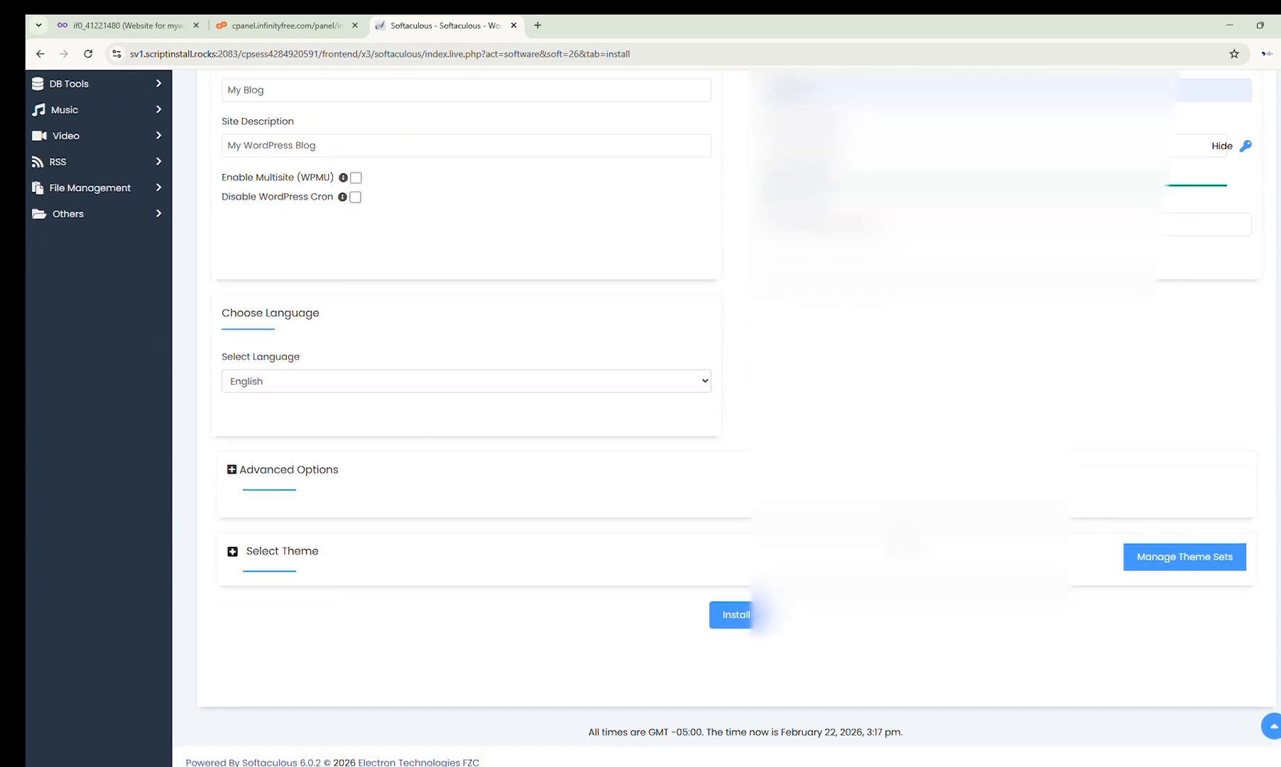
{"action": "scroll", "coordinate": [724, 419], "scroll_direction": "up", "scroll_amount": 6}
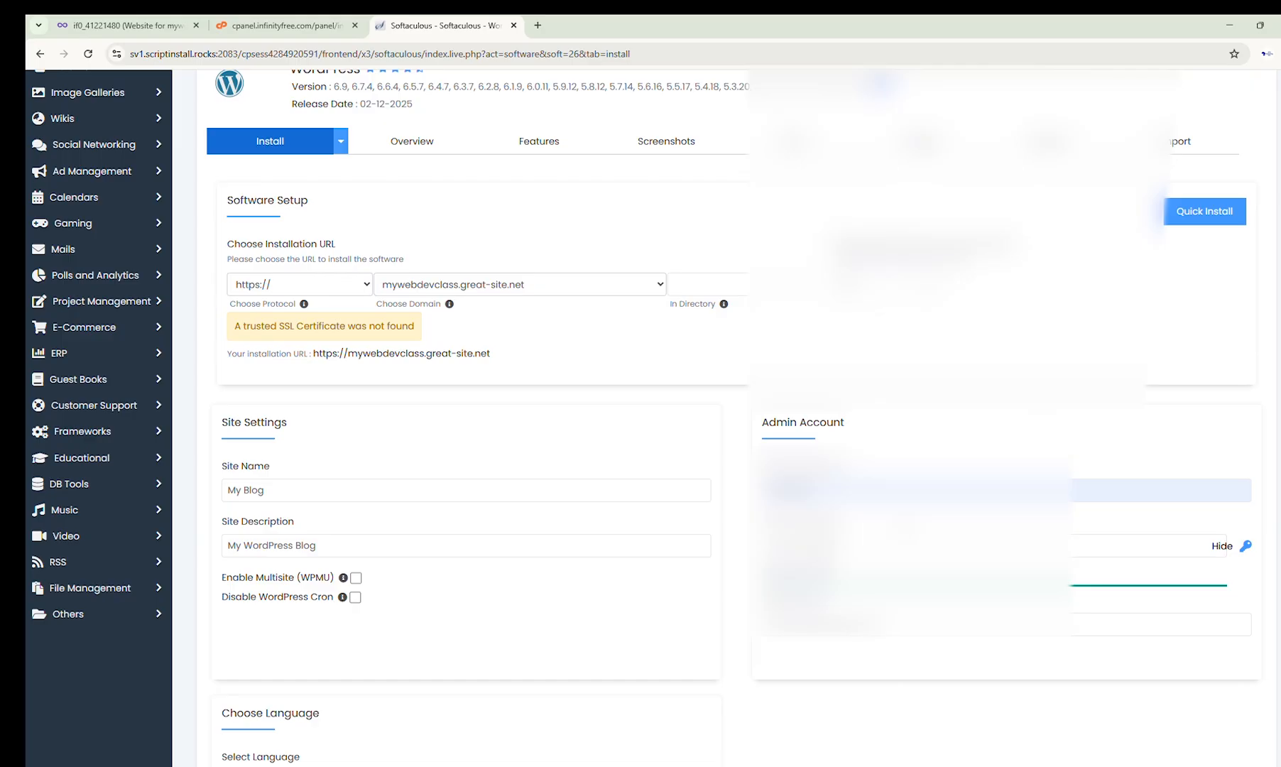
{"action": "scroll", "coordinate": [800, 535], "scroll_direction": "down", "scroll_amount": 6}
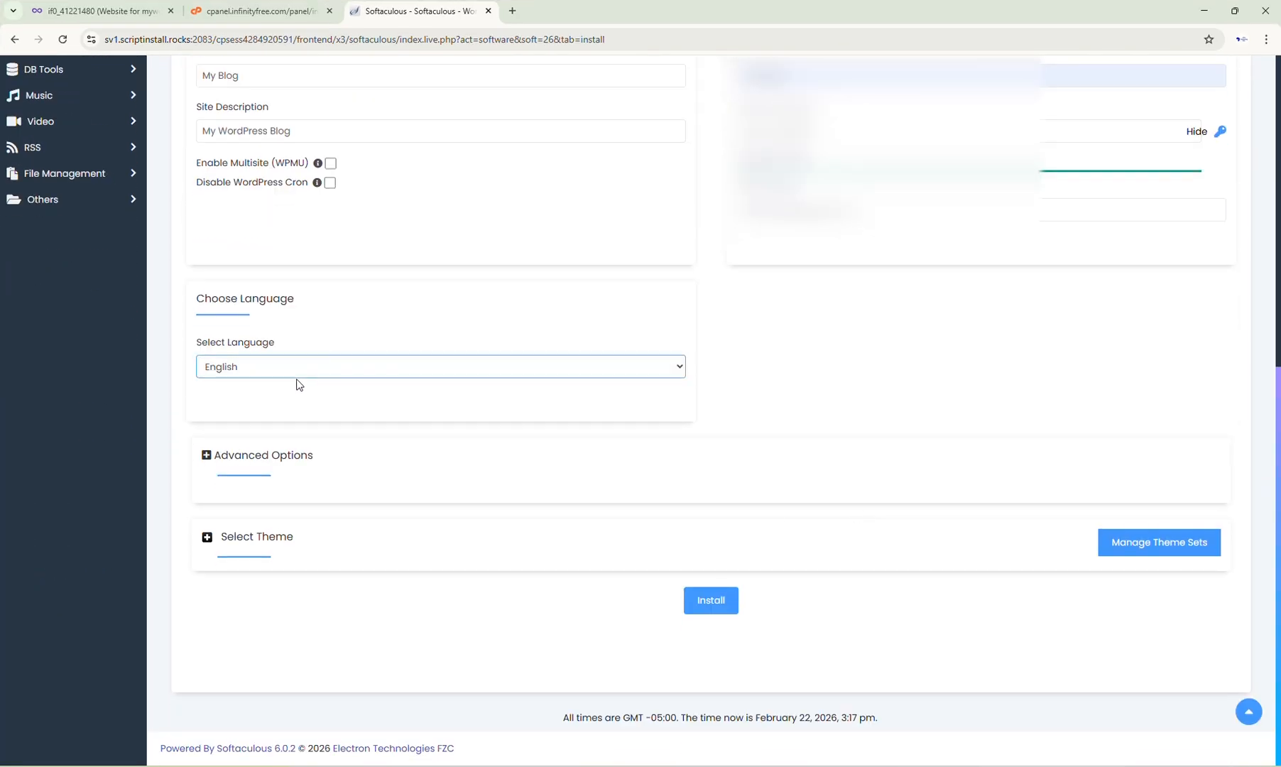
{"action": "left_click", "coordinate": [675, 368]}
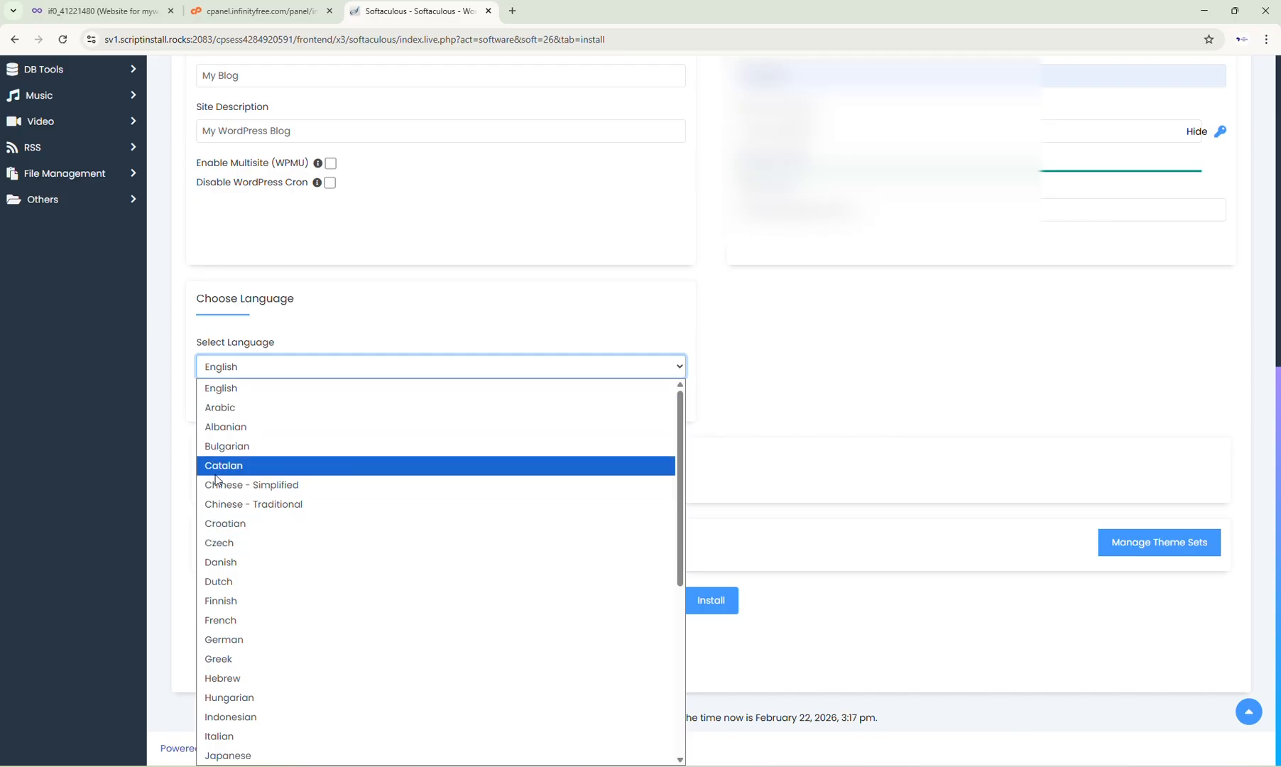
{"action": "scroll", "coordinate": [267, 531], "scroll_direction": "down", "scroll_amount": 5}
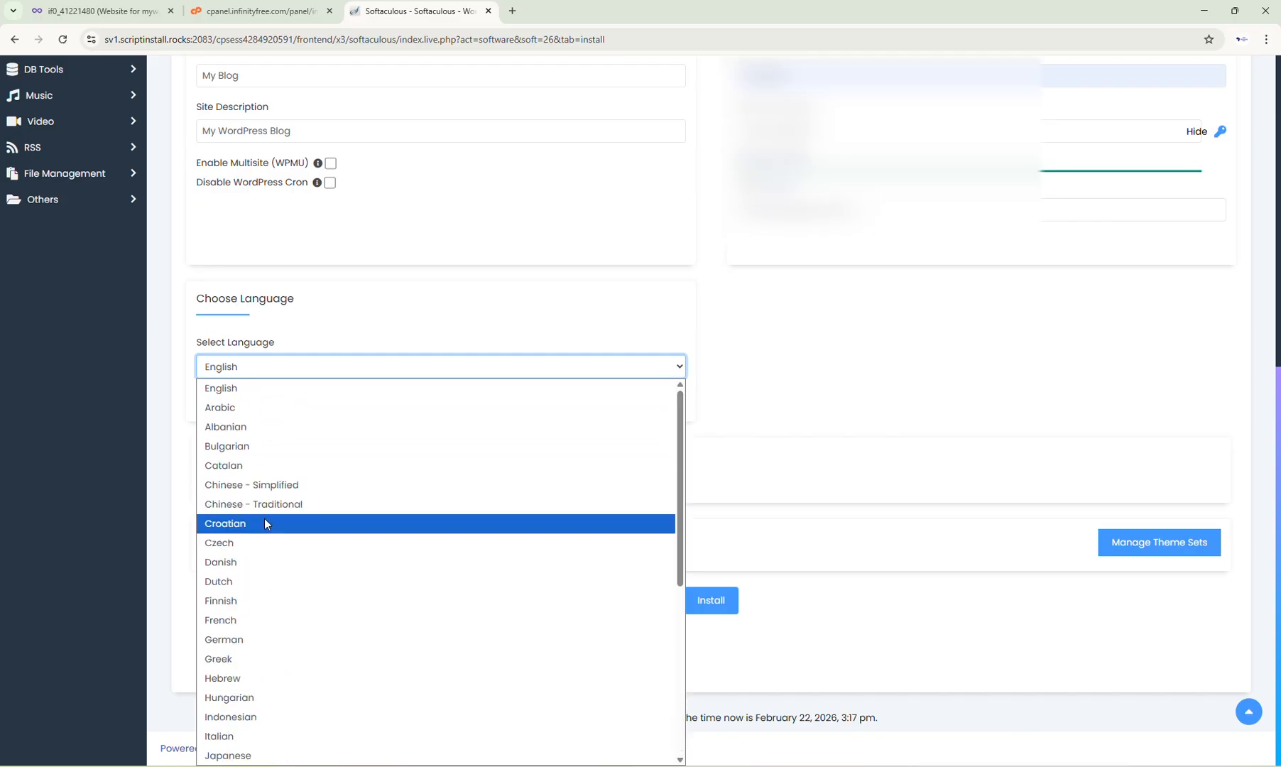
{"action": "left_click", "coordinate": [247, 365]}
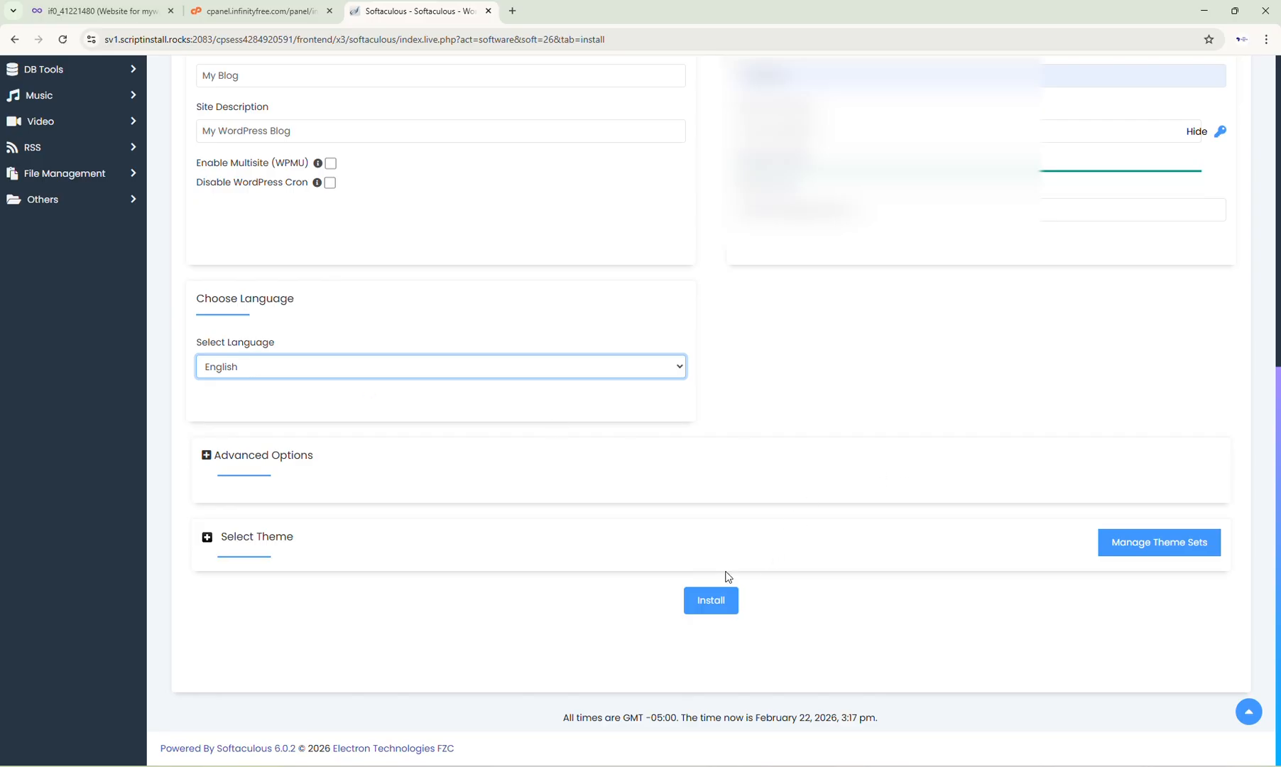
{"action": "left_click", "coordinate": [714, 601]}
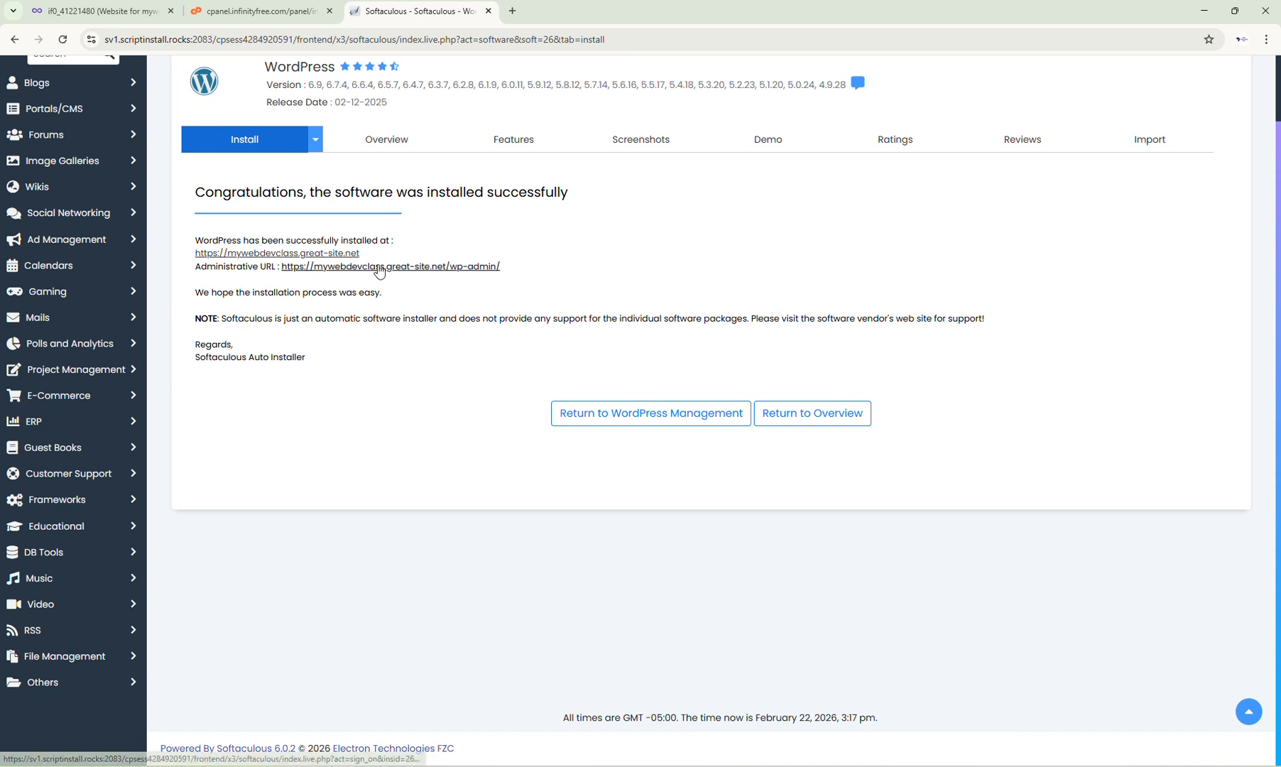
Step: Open the administrative URL wp-admin from the installation success page
{"action": "left_click_drag", "start_coordinate": [364, 254], "coordinate": [187, 261]}
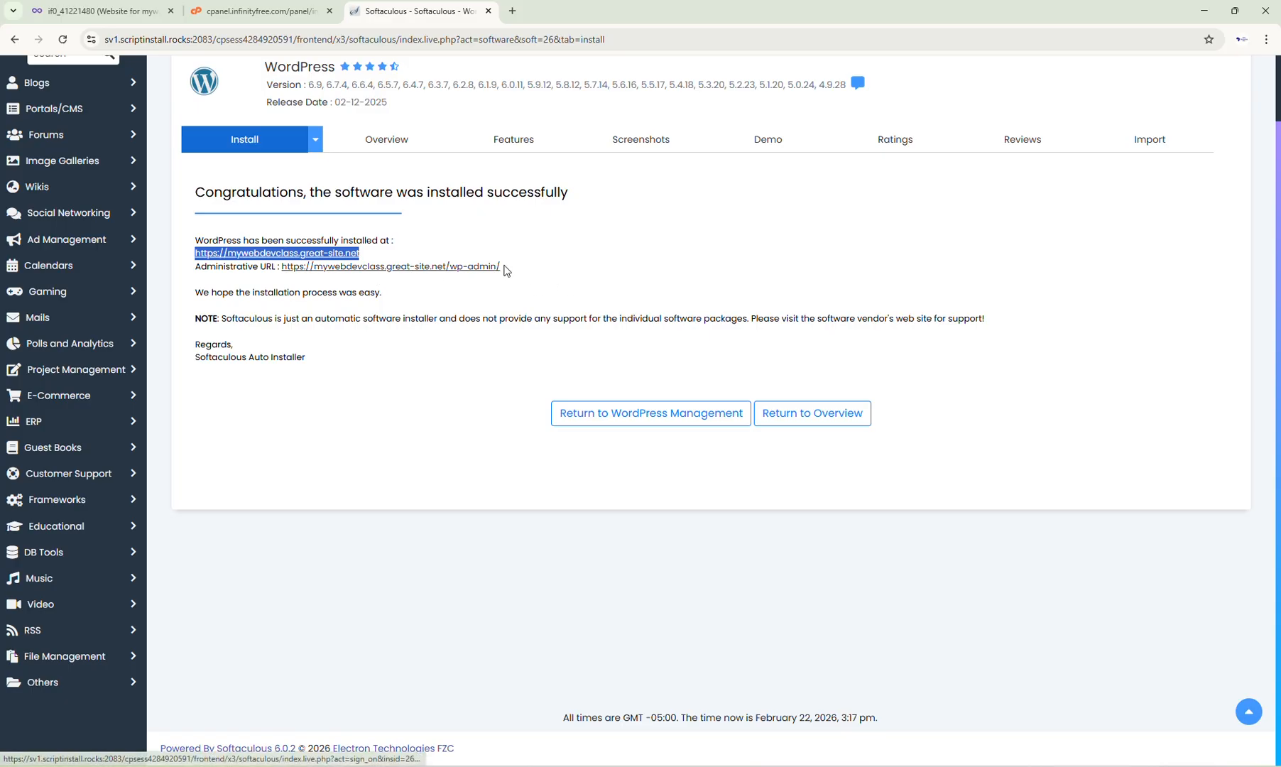
{"action": "left_click_drag", "start_coordinate": [499, 271], "coordinate": [280, 271]}
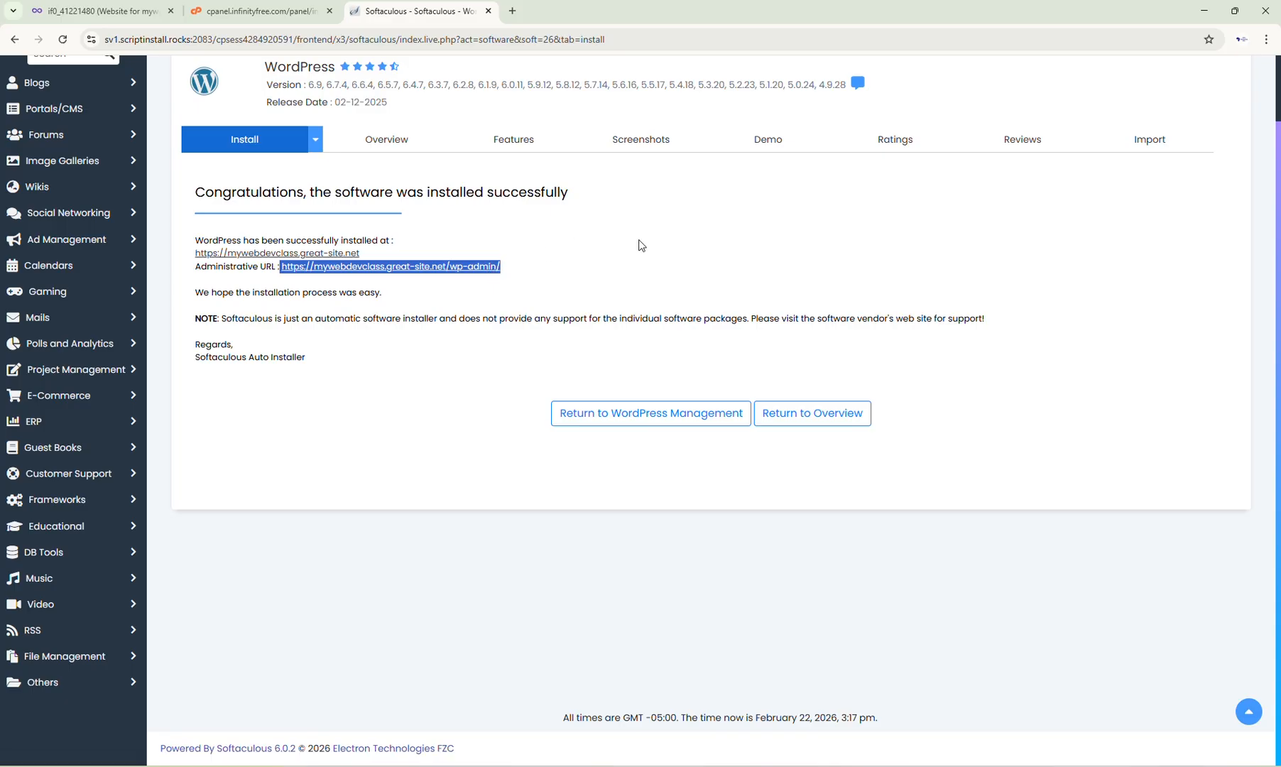
{"action": "left_click", "coordinate": [594, 263]}
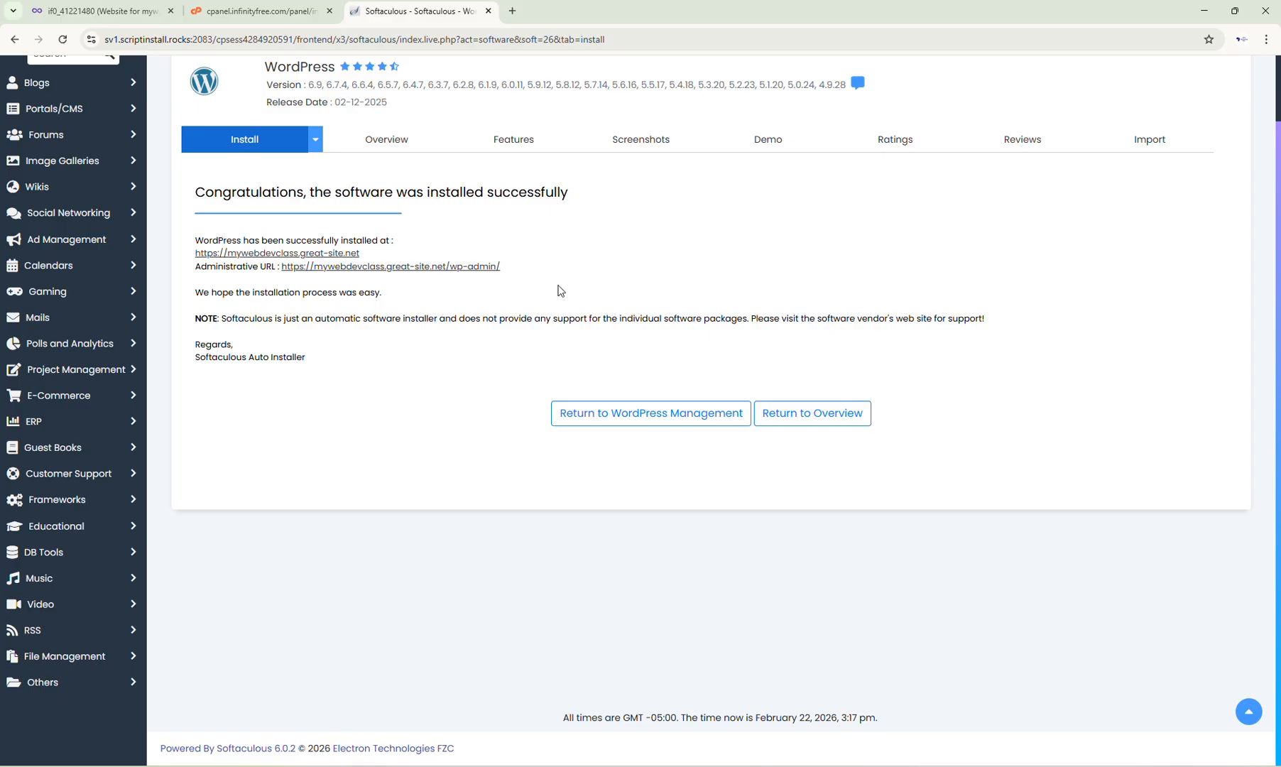
{"action": "left_click", "coordinate": [457, 269]}
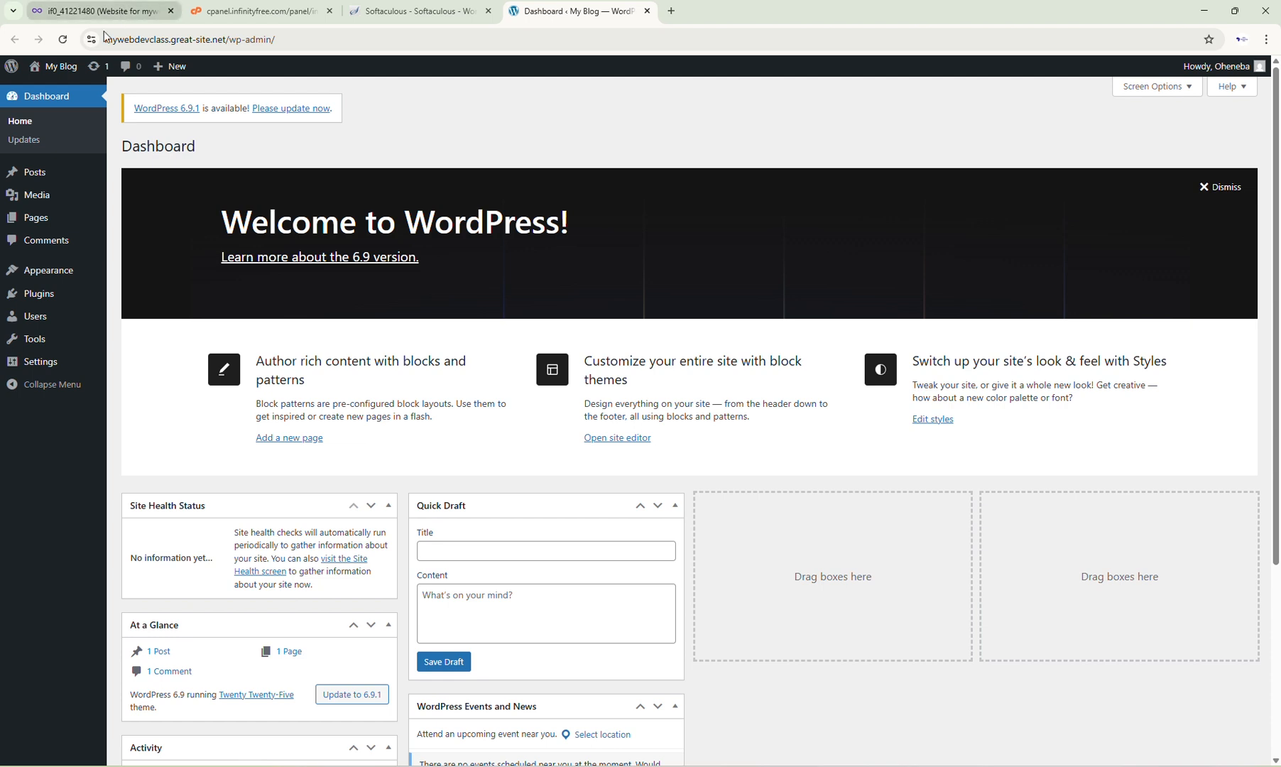
Step: Browse the dashboard menus, then open the installed site mywebdevclass.great-site.net from the success page
{"action": "mouse_move", "coordinate": [58, 184]}
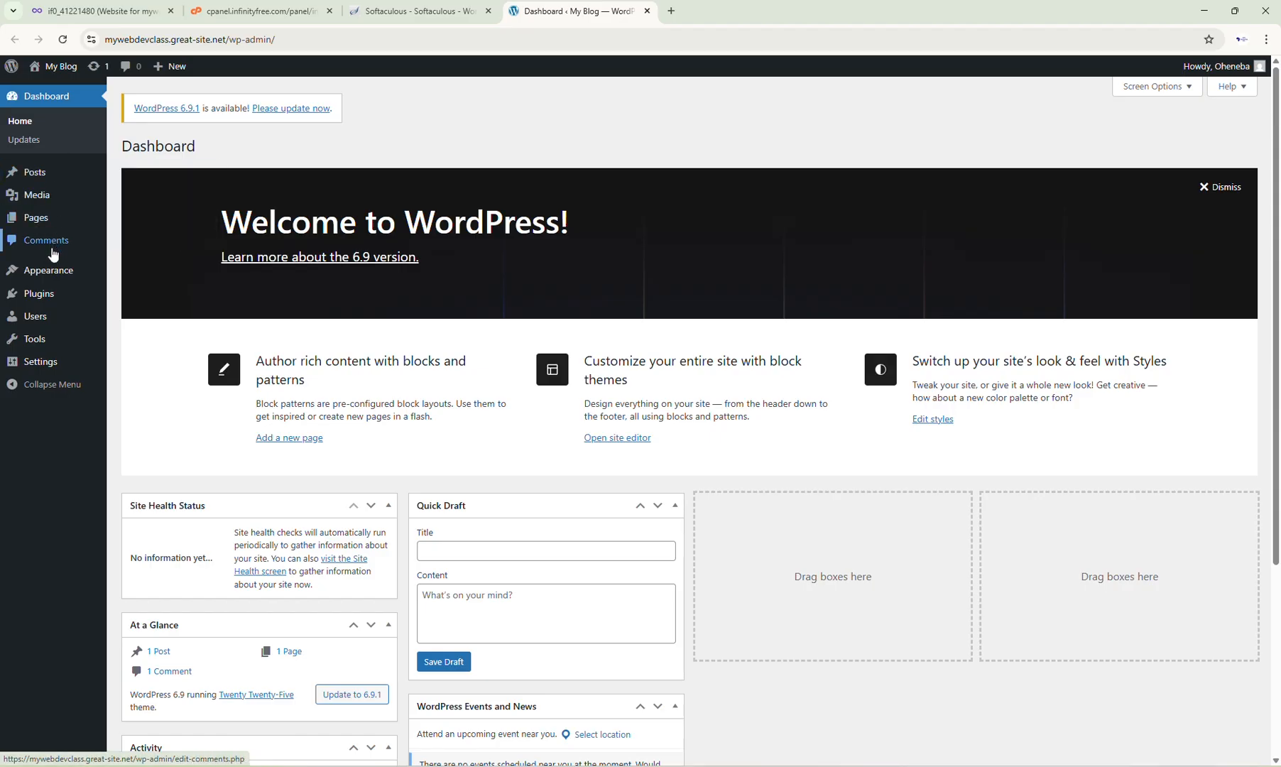
{"action": "mouse_move", "coordinate": [48, 285]}
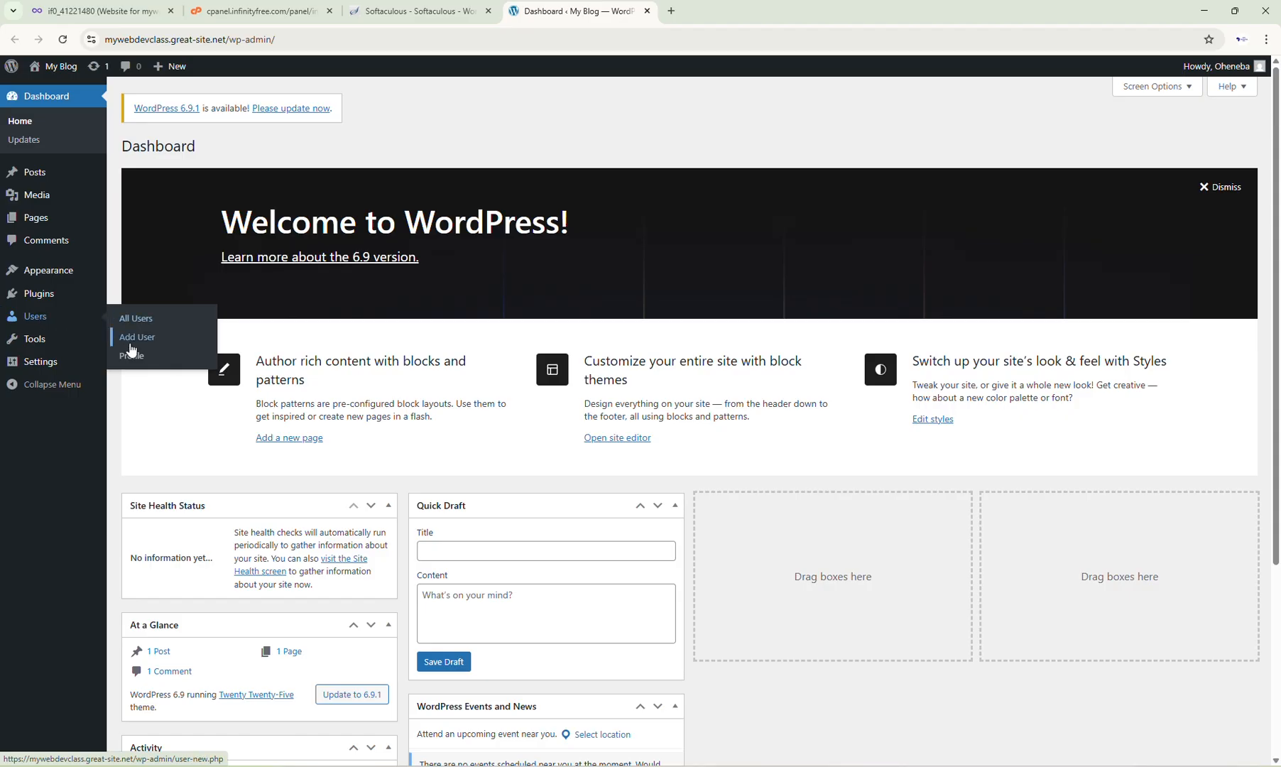
{"action": "mouse_move", "coordinate": [55, 346]}
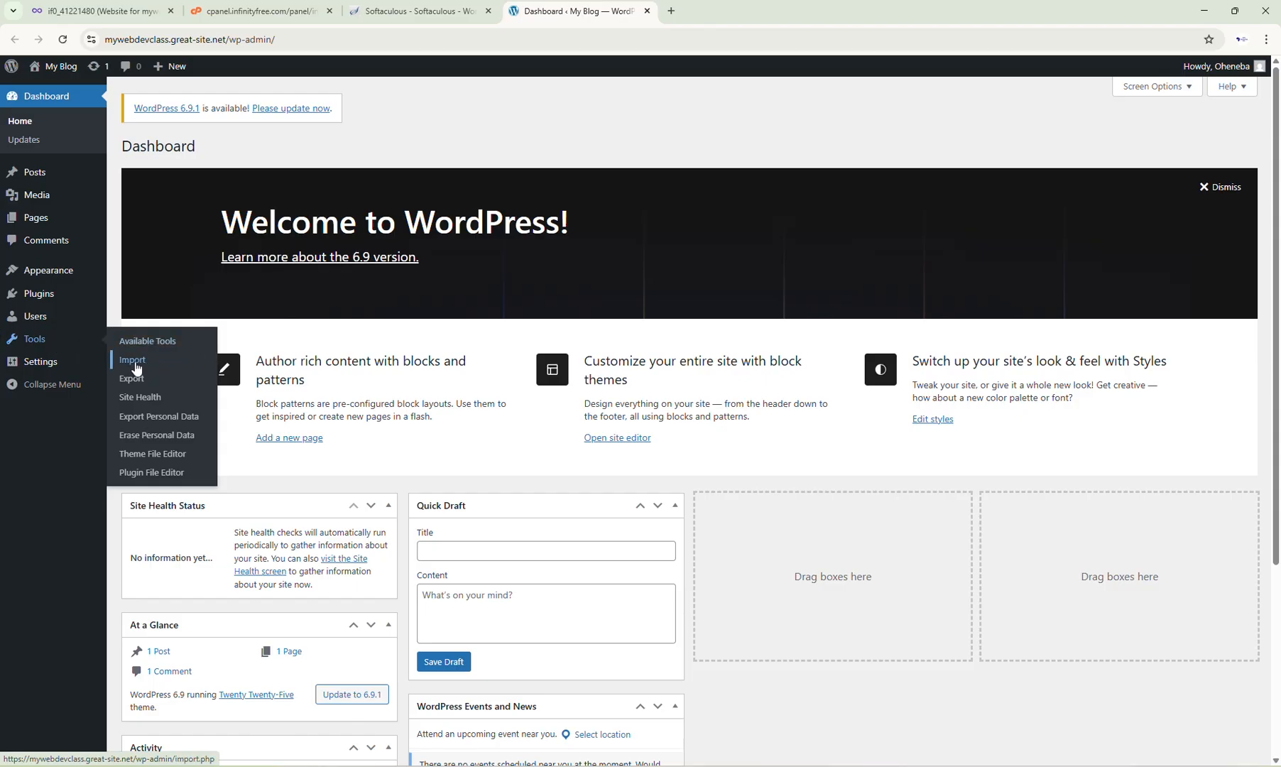
{"action": "mouse_move", "coordinate": [168, 374]}
{"action": "mouse_move", "coordinate": [45, 372]}
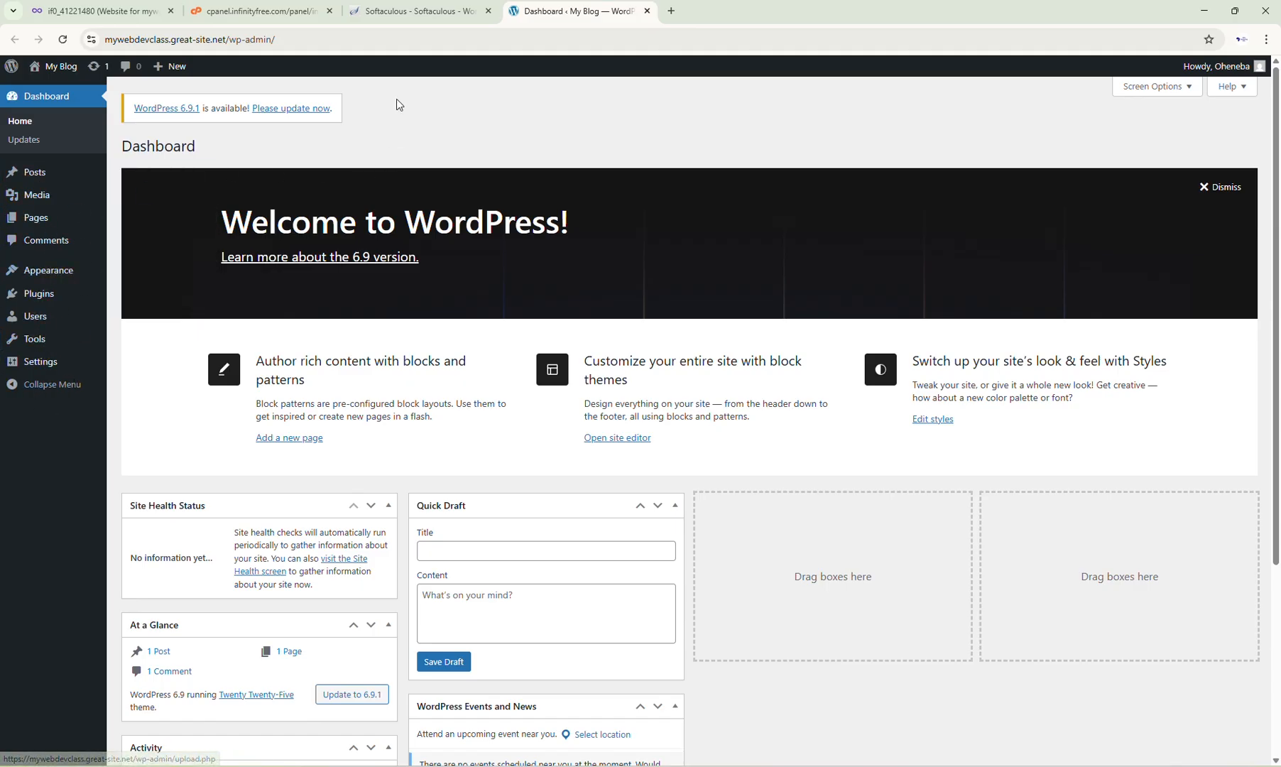
{"action": "left_click", "coordinate": [392, 18]}
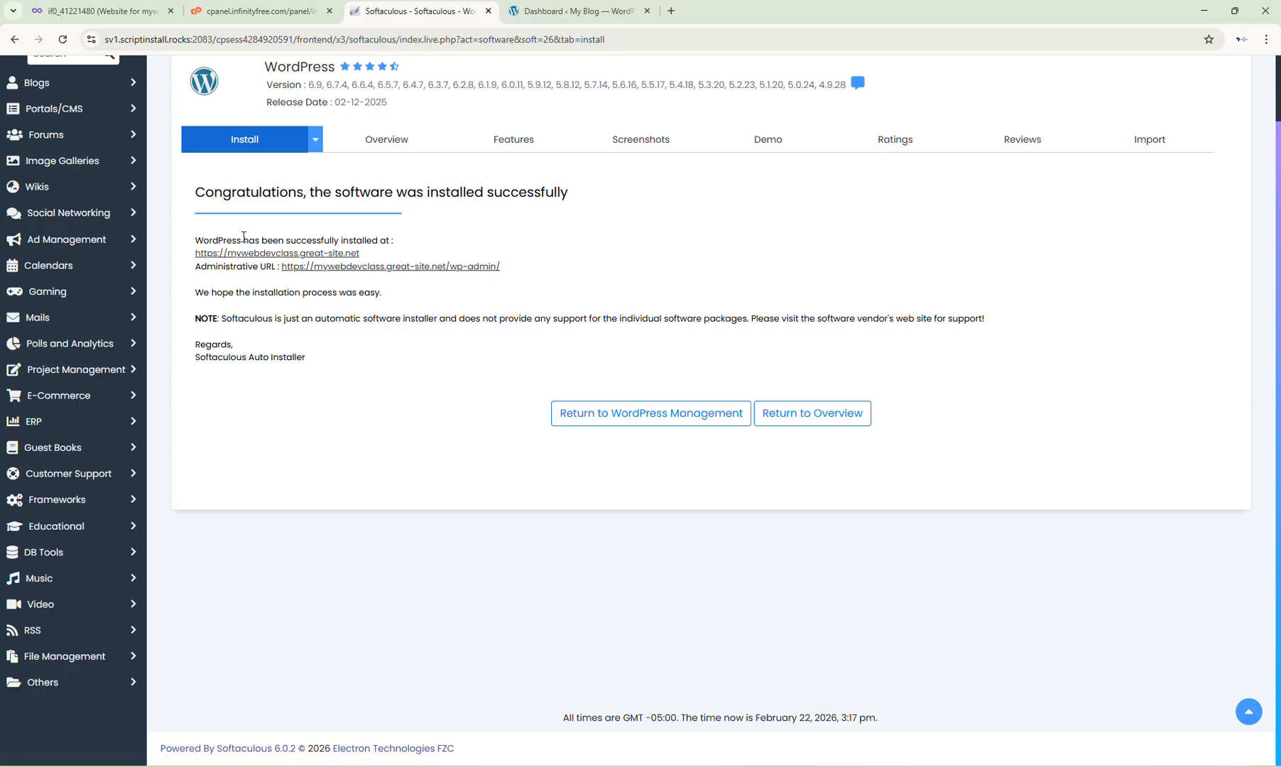
{"action": "left_click", "coordinate": [292, 254]}
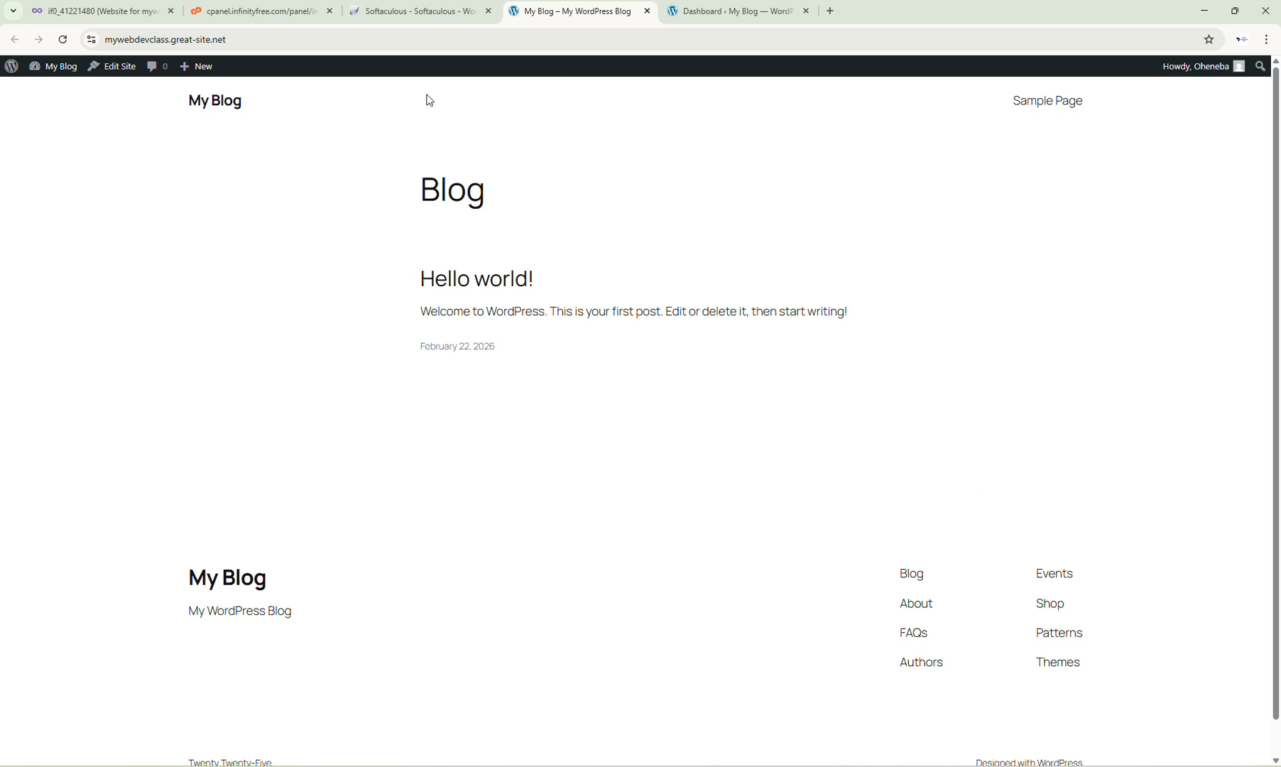
Step: Return to the WordPress dashboard and open the Add Themes page
{"action": "left_click", "coordinate": [754, 18]}
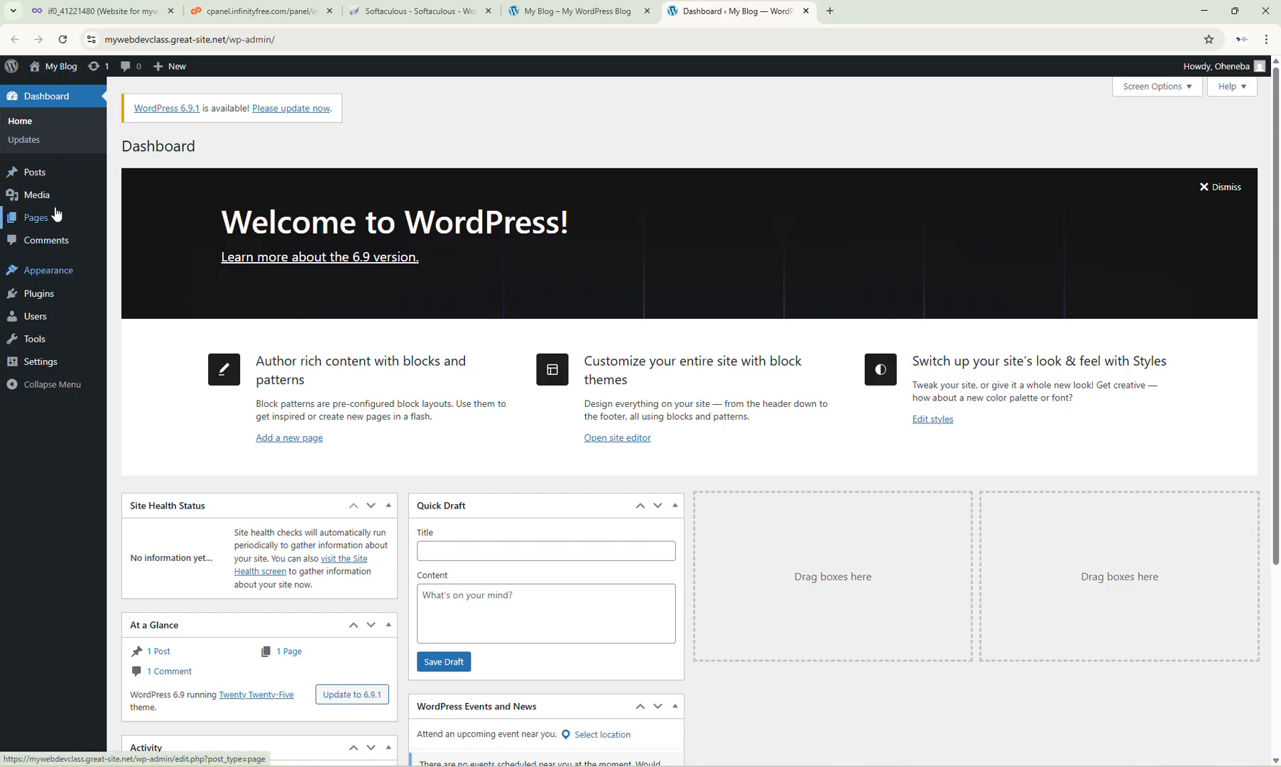
{"action": "mouse_move", "coordinate": [28, 274]}
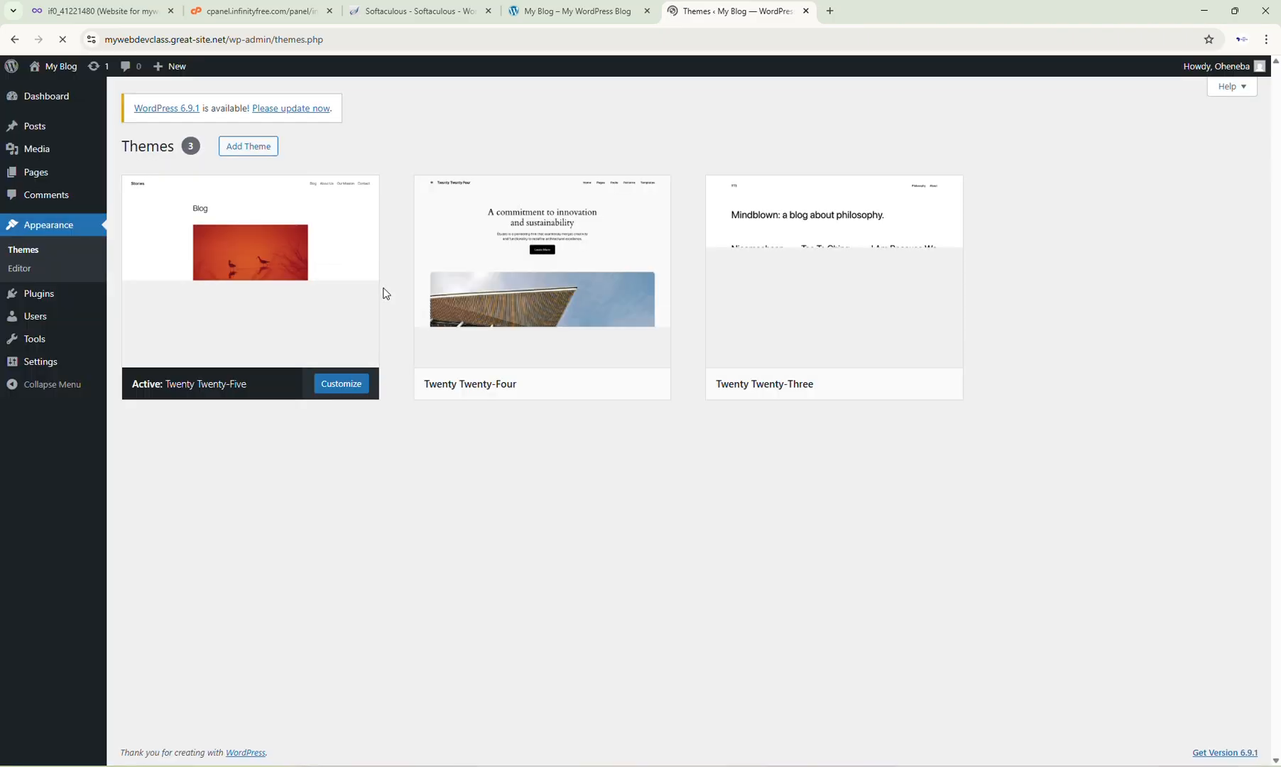
{"action": "mouse_move", "coordinate": [541, 331]}
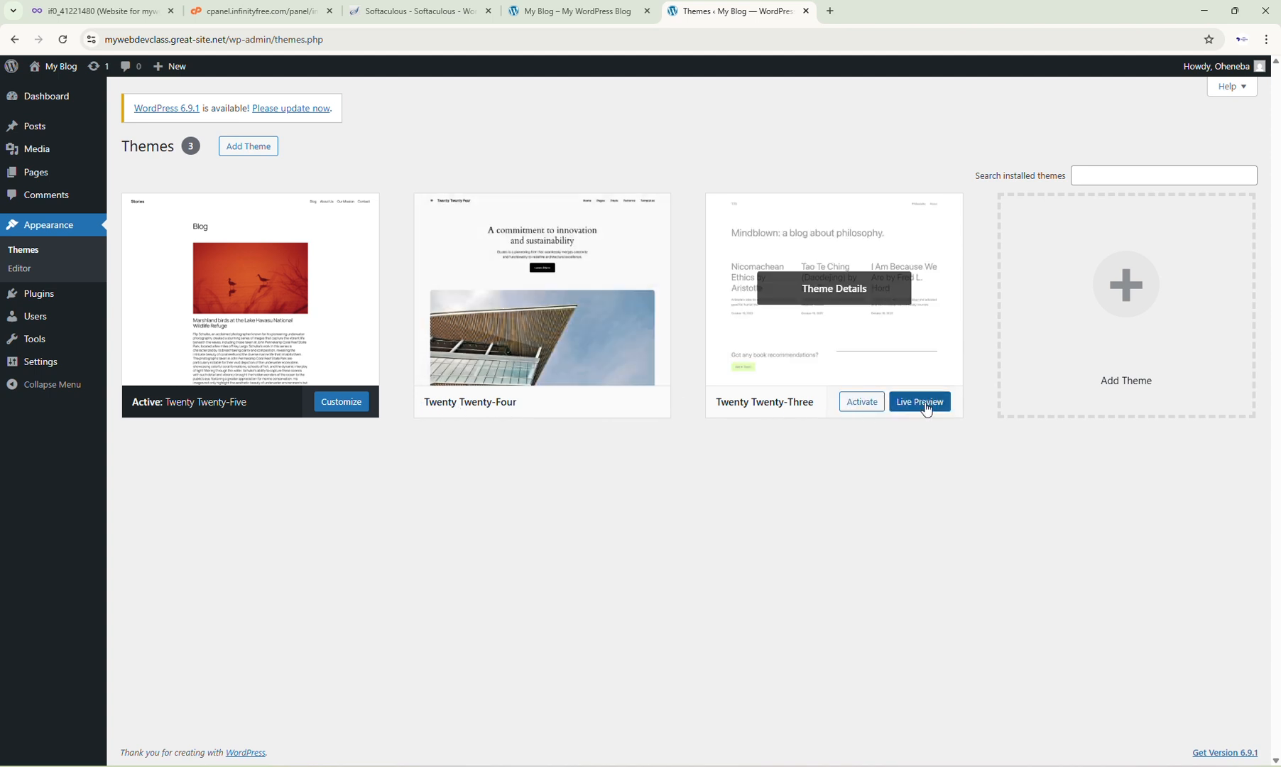
{"action": "left_click", "coordinate": [249, 147]}
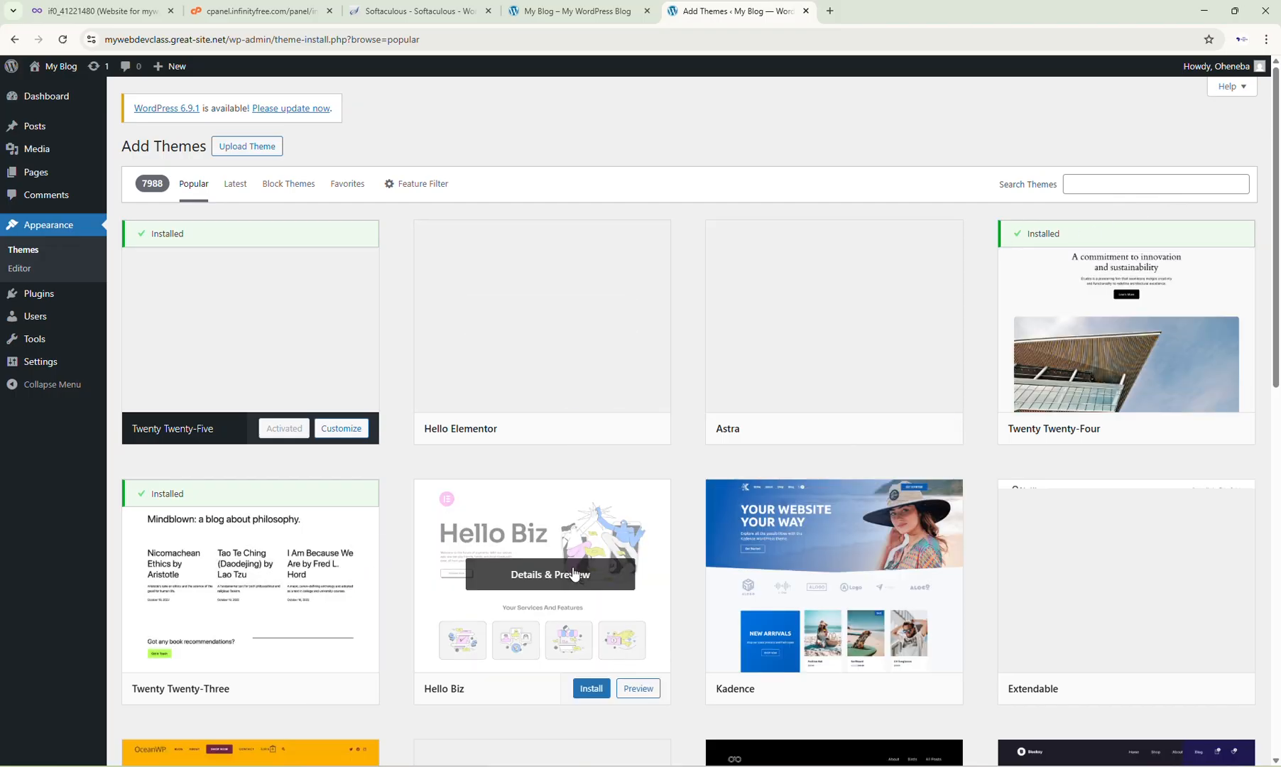
Step: Browse the popular themes and install OceanWP
{"action": "scroll", "coordinate": [1070, 568], "scroll_direction": "down", "scroll_amount": 5}
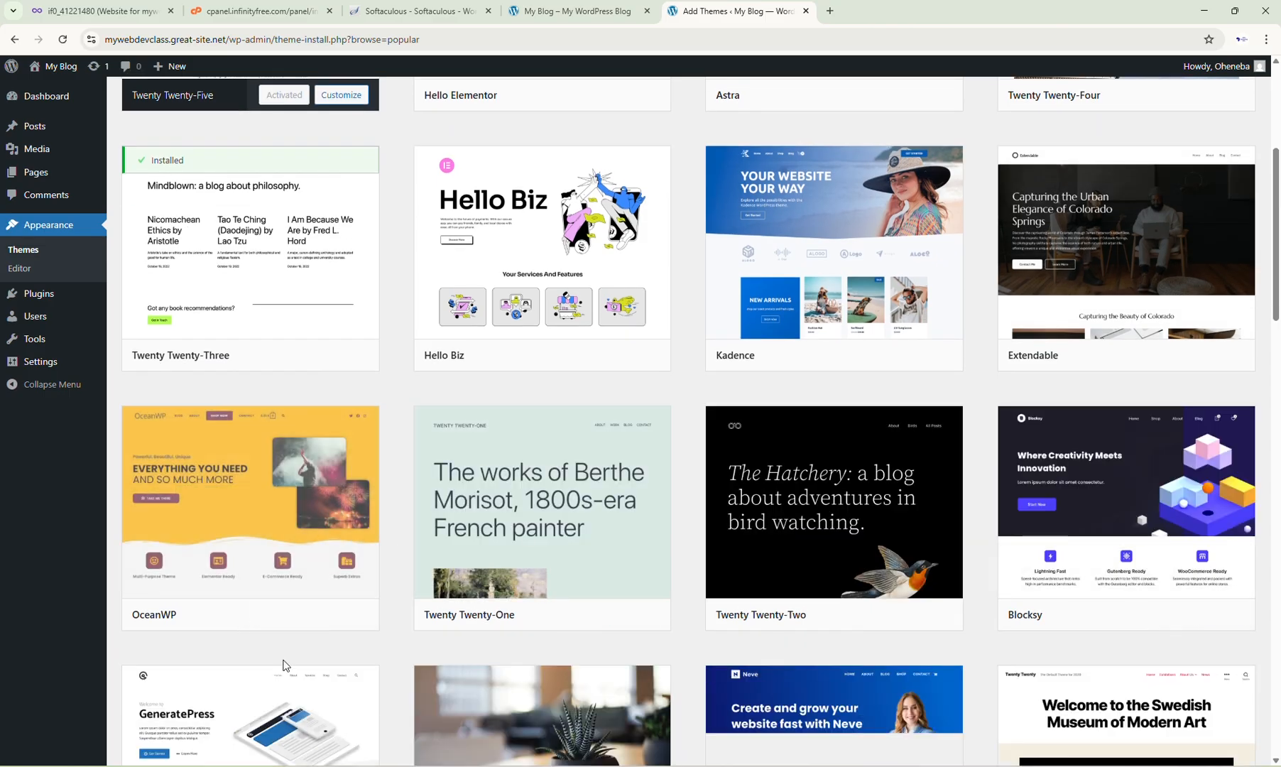
{"action": "scroll", "coordinate": [686, 677], "scroll_direction": "down", "scroll_amount": 5}
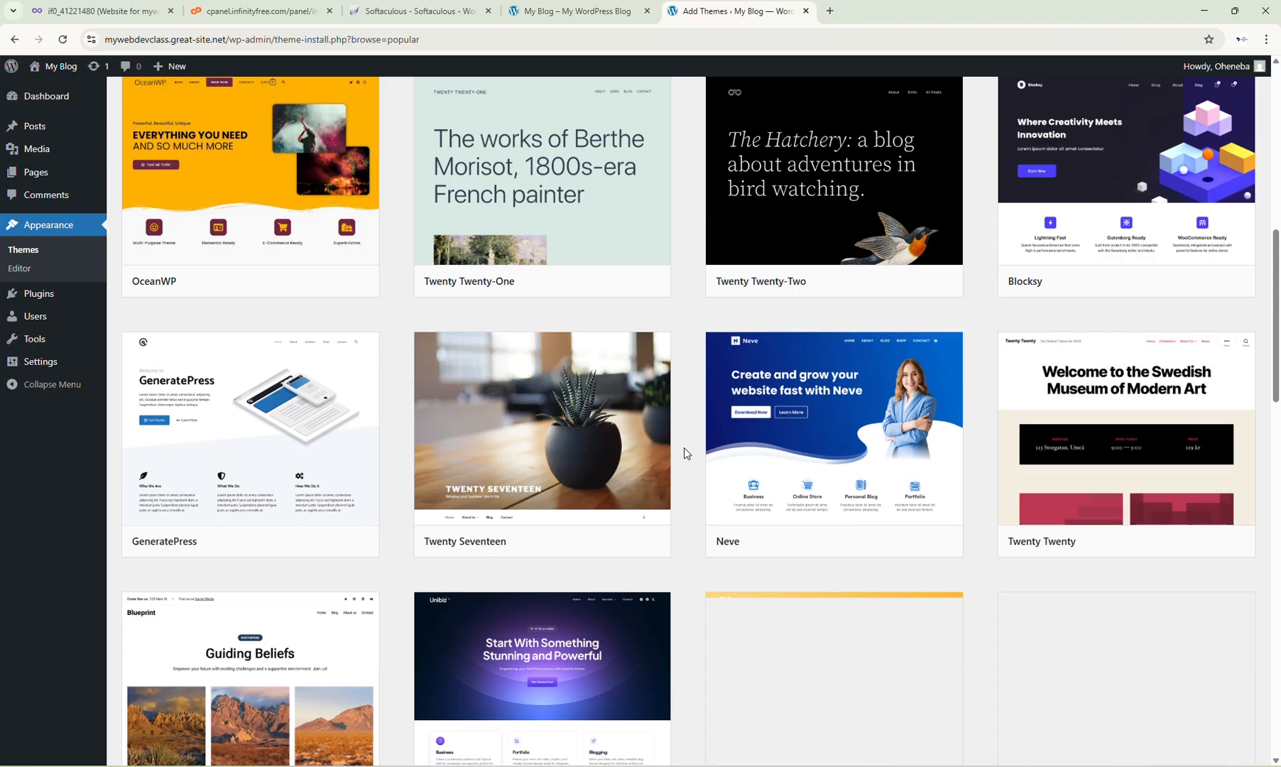
{"action": "mouse_move", "coordinate": [816, 477]}
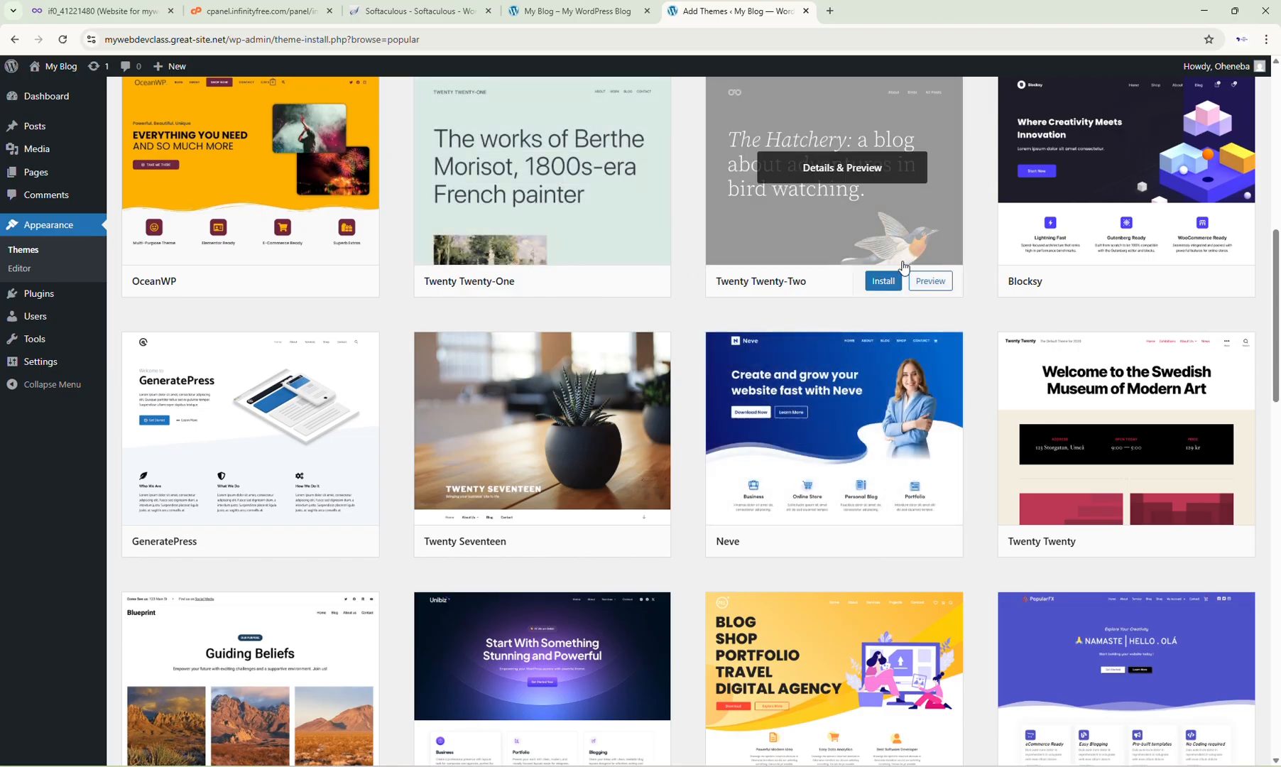
{"action": "scroll", "coordinate": [360, 284], "scroll_direction": "up", "scroll_amount": 2}
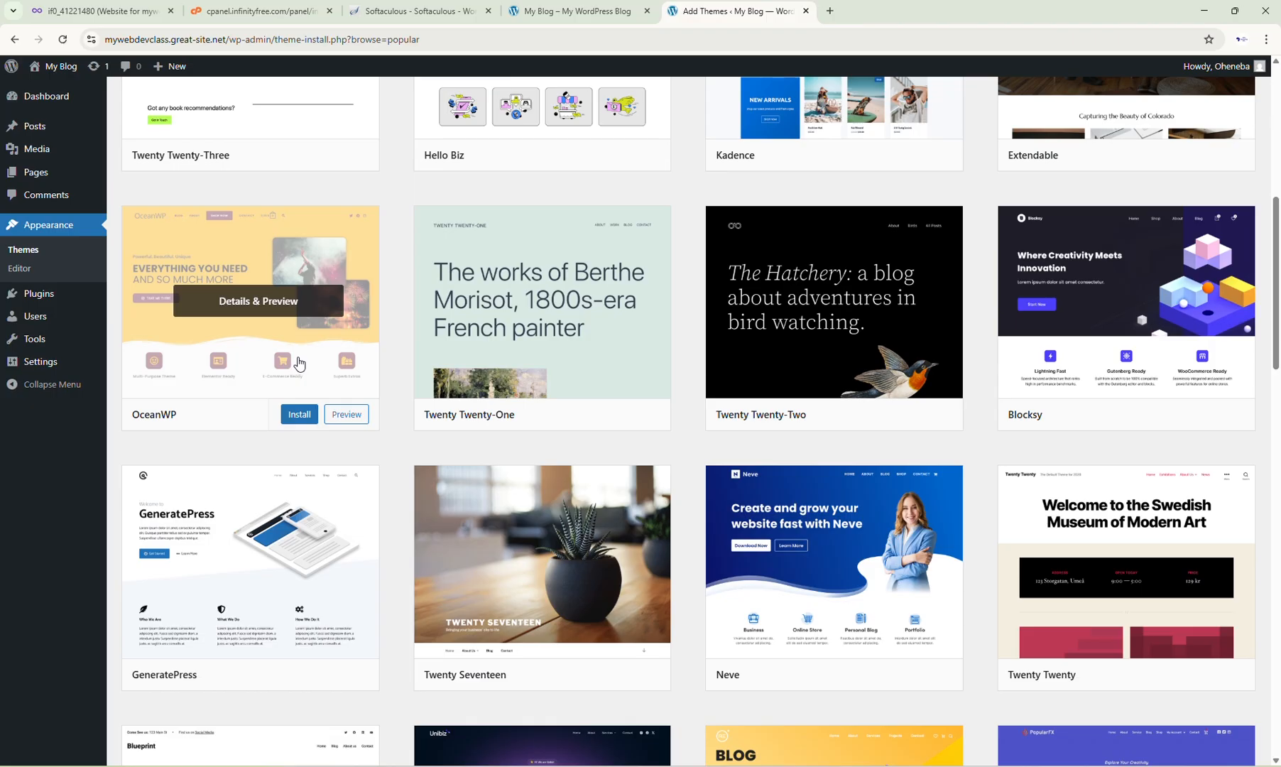
{"action": "scroll", "coordinate": [767, 333], "scroll_direction": "up", "scroll_amount": 2}
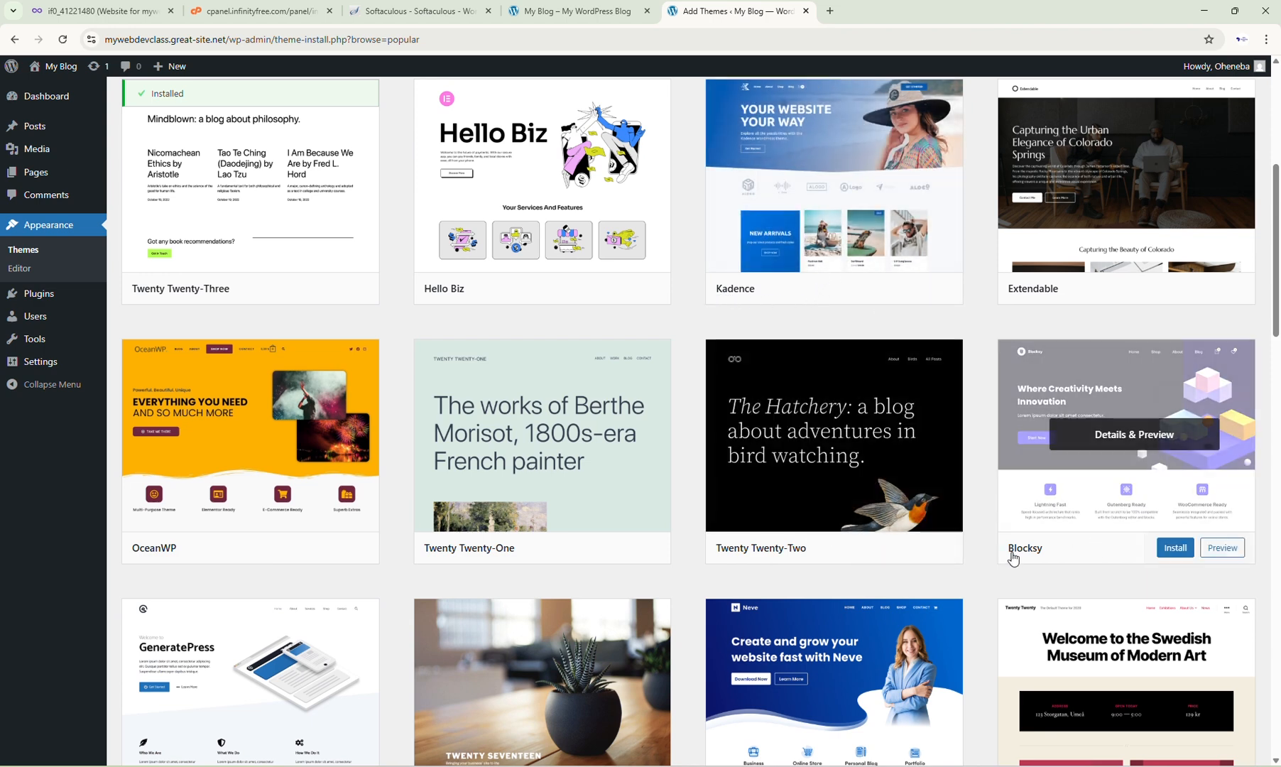
{"action": "scroll", "coordinate": [1078, 553], "scroll_direction": "down", "scroll_amount": 1}
{"action": "scroll", "coordinate": [1077, 553], "scroll_direction": "down", "scroll_amount": 3}
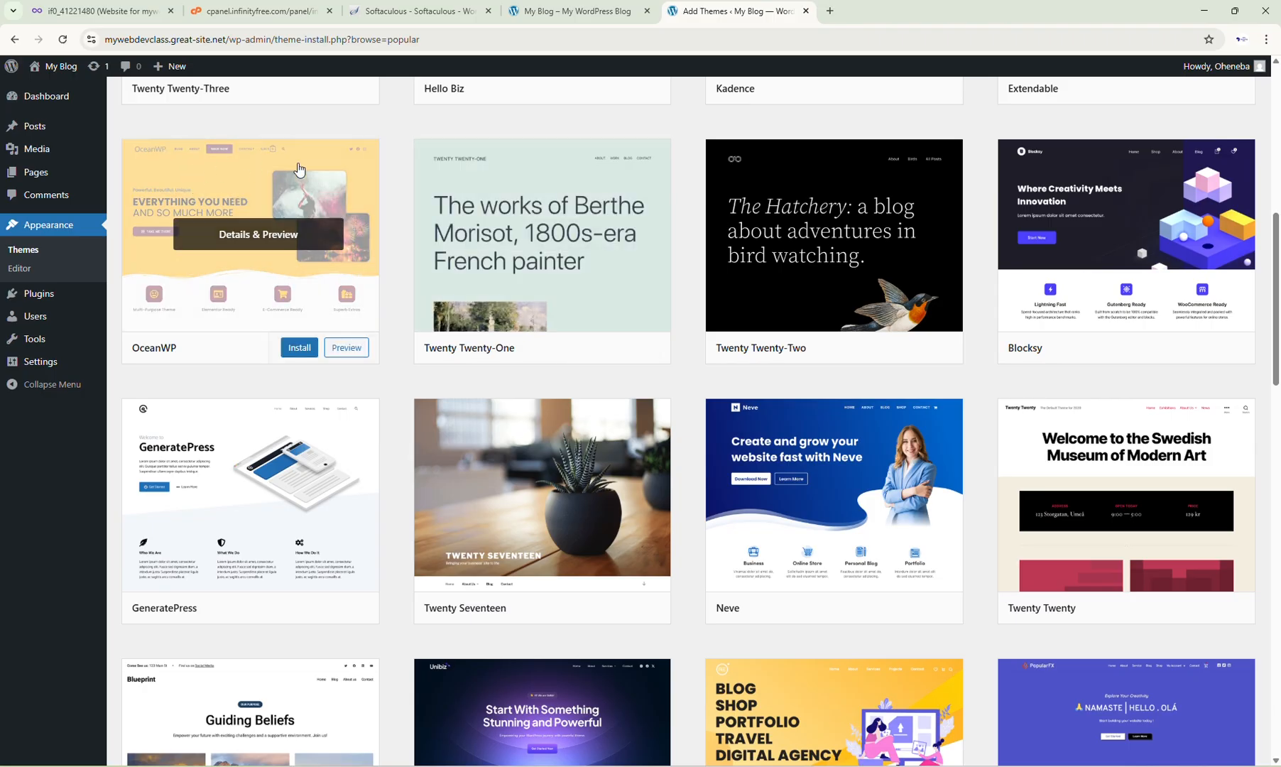
{"action": "mouse_move", "coordinate": [310, 354]}
{"action": "scroll", "coordinate": [190, 351], "scroll_direction": "down", "scroll_amount": 1}
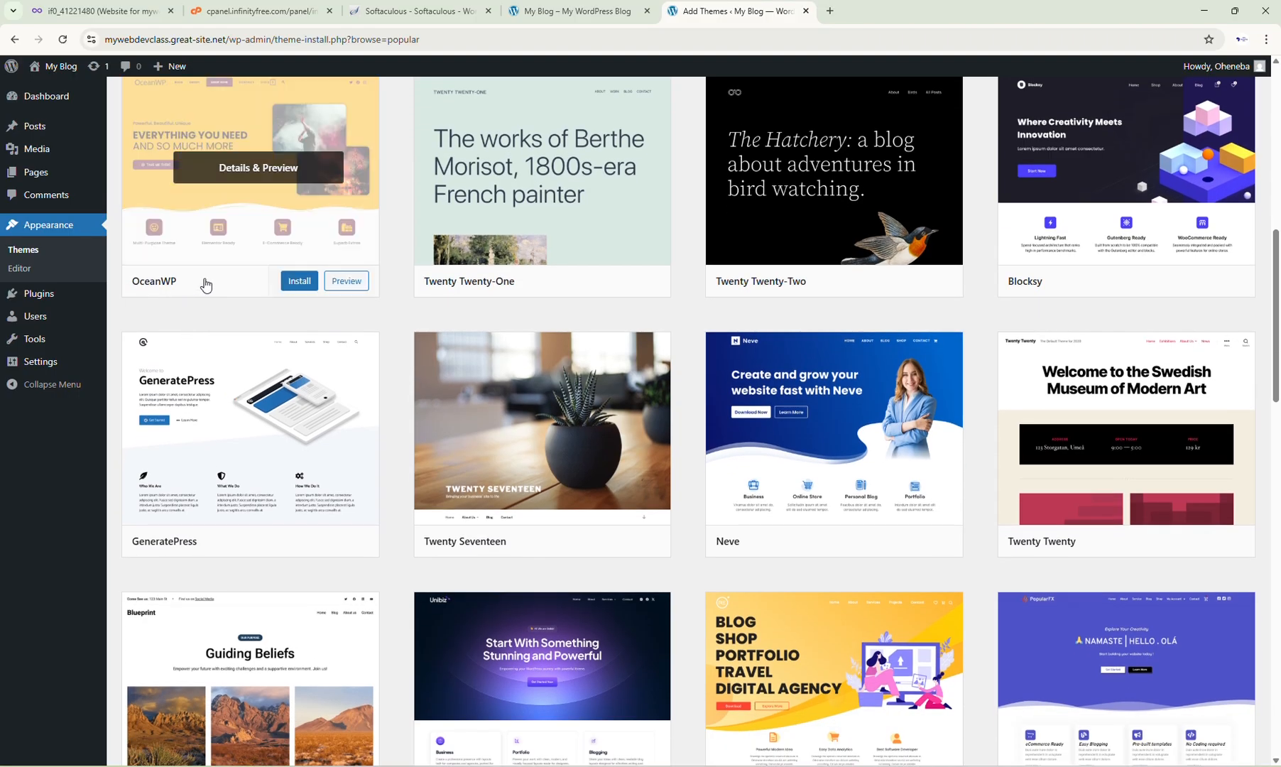
{"action": "left_click", "coordinate": [301, 282]}
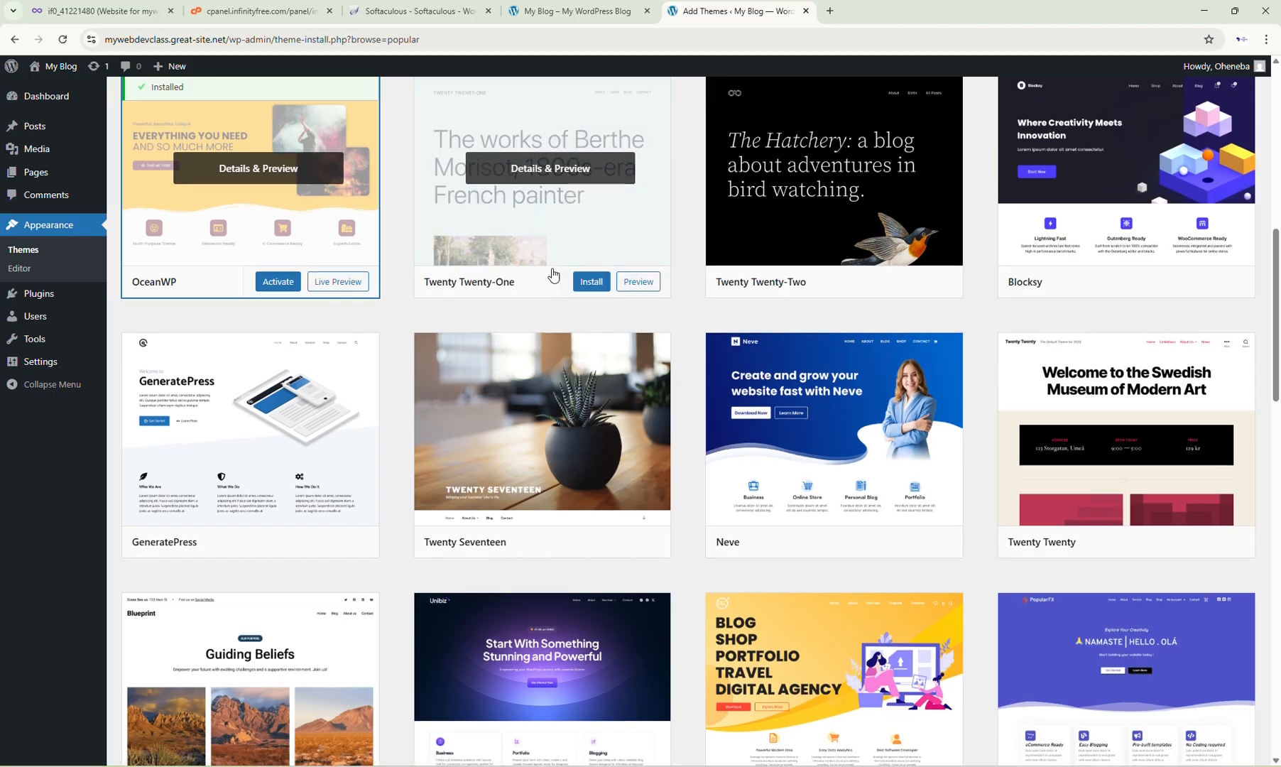
Step: Review the live site's homepage in its tab
{"action": "scroll", "coordinate": [551, 275], "scroll_direction": "up", "scroll_amount": 4}
{"action": "scroll", "coordinate": [328, 382], "scroll_direction": "up", "scroll_amount": 4}
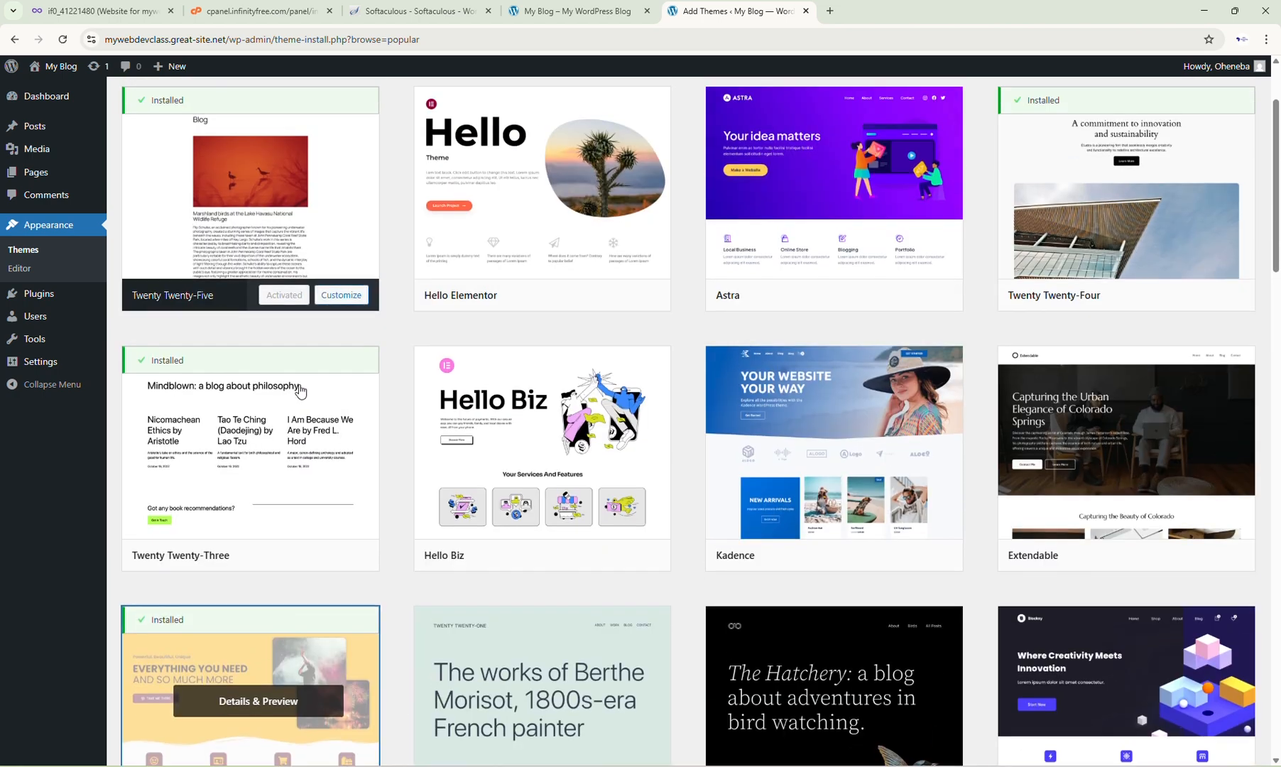
{"action": "scroll", "coordinate": [358, 456], "scroll_direction": "down", "scroll_amount": 4}
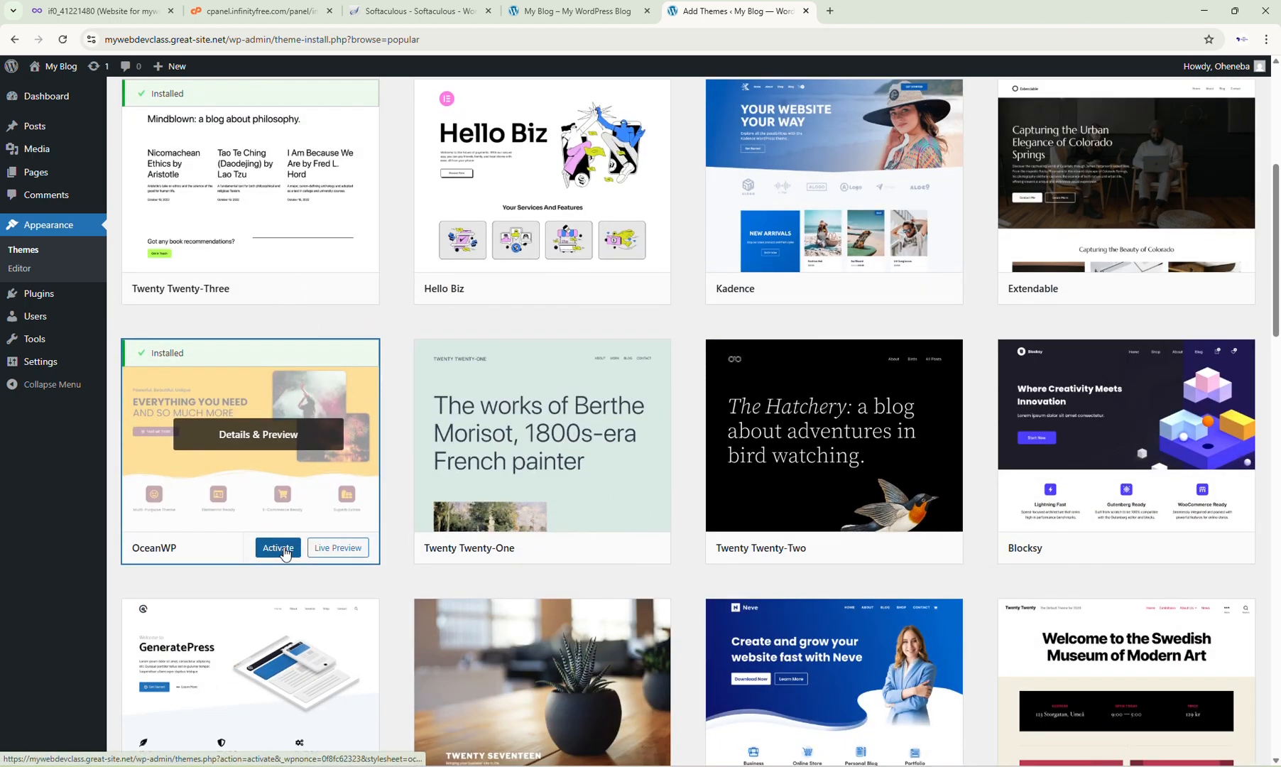
{"action": "left_click", "coordinate": [533, 21]}
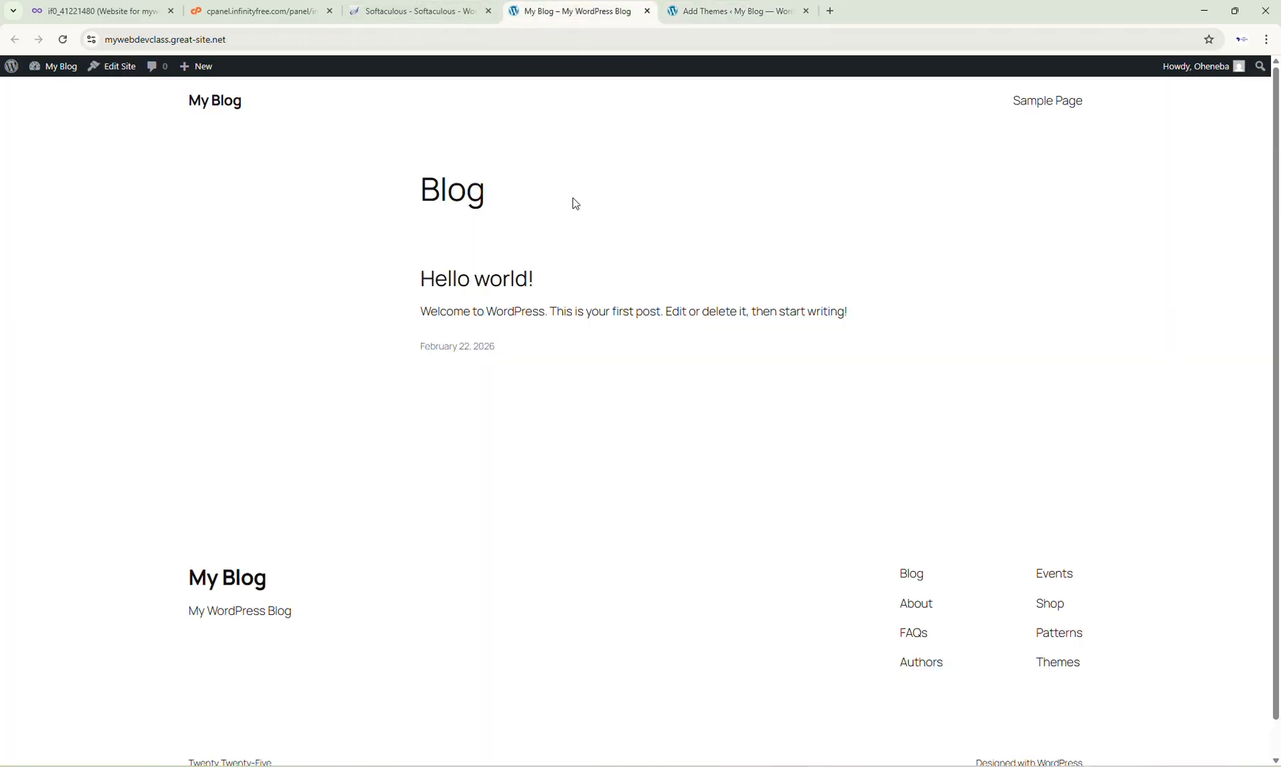
{"action": "scroll", "coordinate": [584, 293], "scroll_direction": "down", "scroll_amount": 1}
{"action": "scroll", "coordinate": [582, 292], "scroll_direction": "up", "scroll_amount": 1}
{"action": "scroll", "coordinate": [582, 292], "scroll_direction": "down", "scroll_amount": 1}
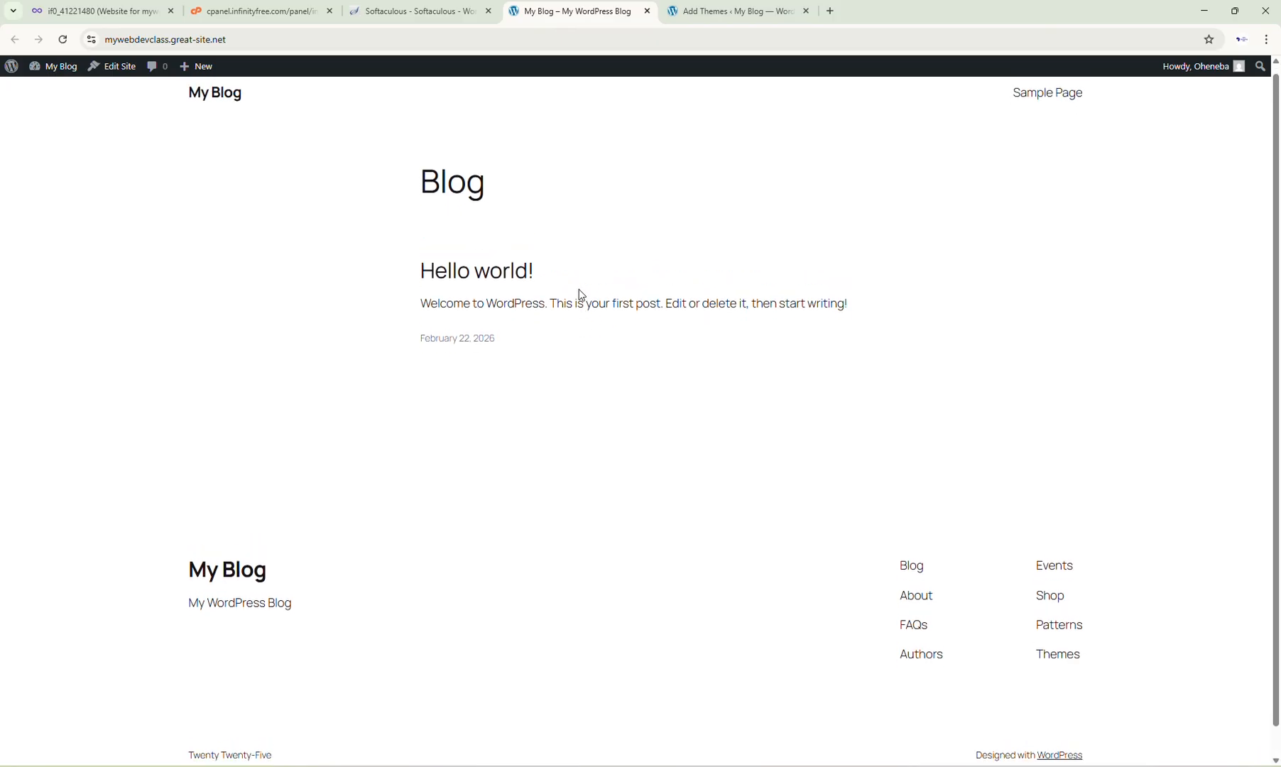
{"action": "scroll", "coordinate": [589, 255], "scroll_direction": "up", "scroll_amount": 1}
Step: Activate the installed OceanWP theme
{"action": "left_click", "coordinate": [772, 20]}
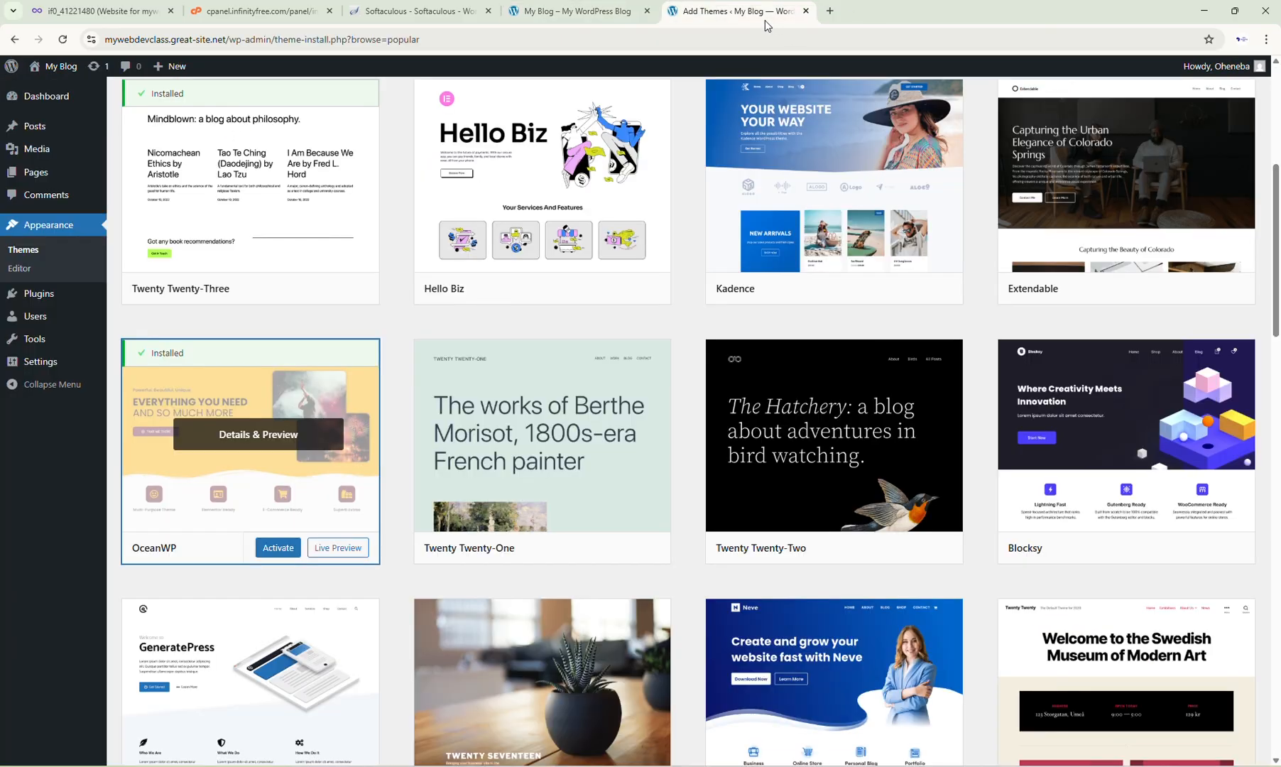
{"action": "left_click", "coordinate": [278, 548]}
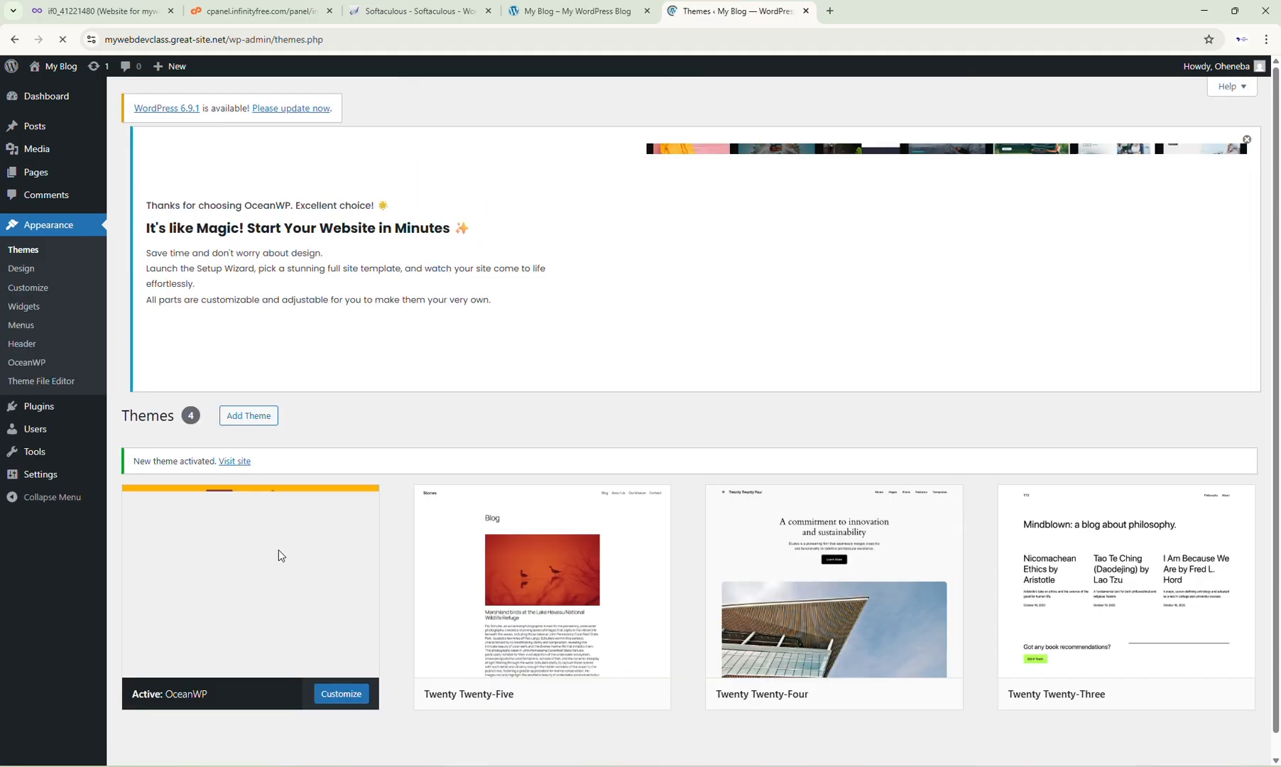
Step: Scroll through the installed themes and check the live site's homepage in its tab before returning
{"action": "scroll", "coordinate": [398, 441], "scroll_direction": "down", "scroll_amount": 3}
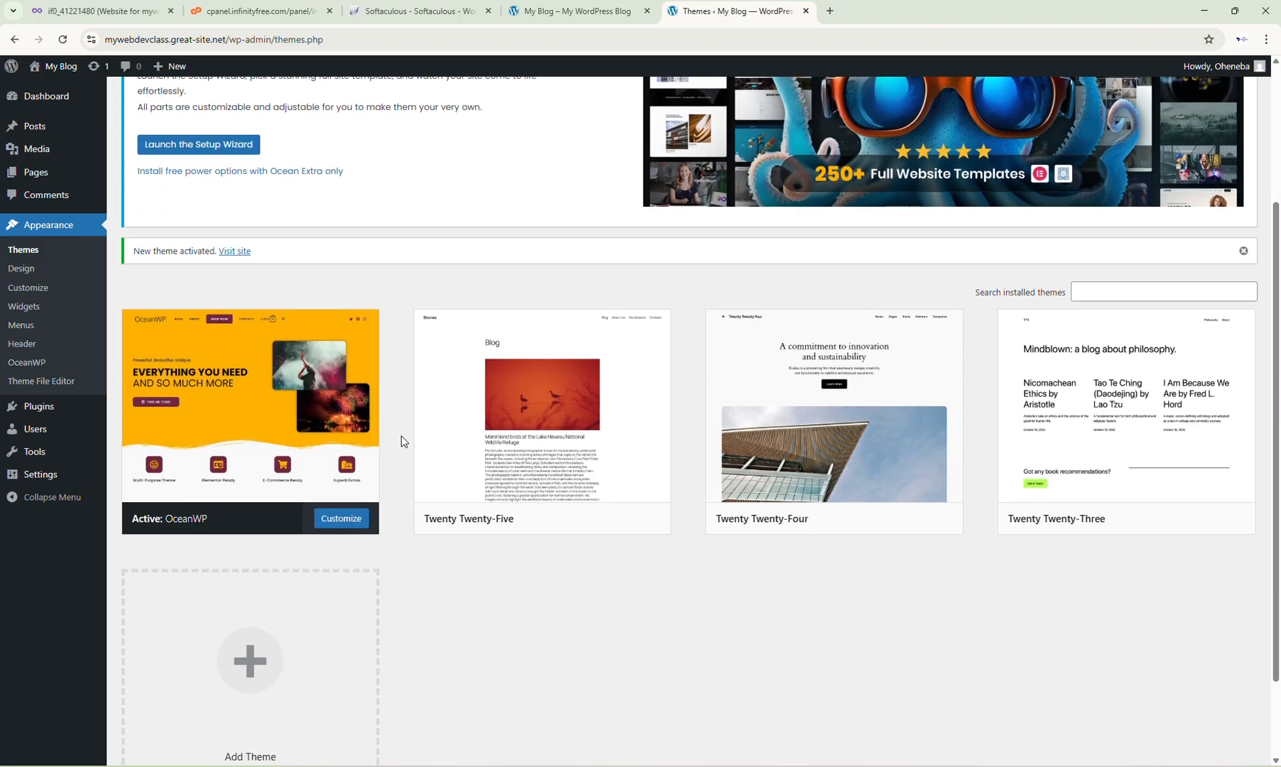
{"action": "scroll", "coordinate": [403, 436], "scroll_direction": "up", "scroll_amount": 3}
{"action": "scroll", "coordinate": [403, 429], "scroll_direction": "down", "scroll_amount": 1}
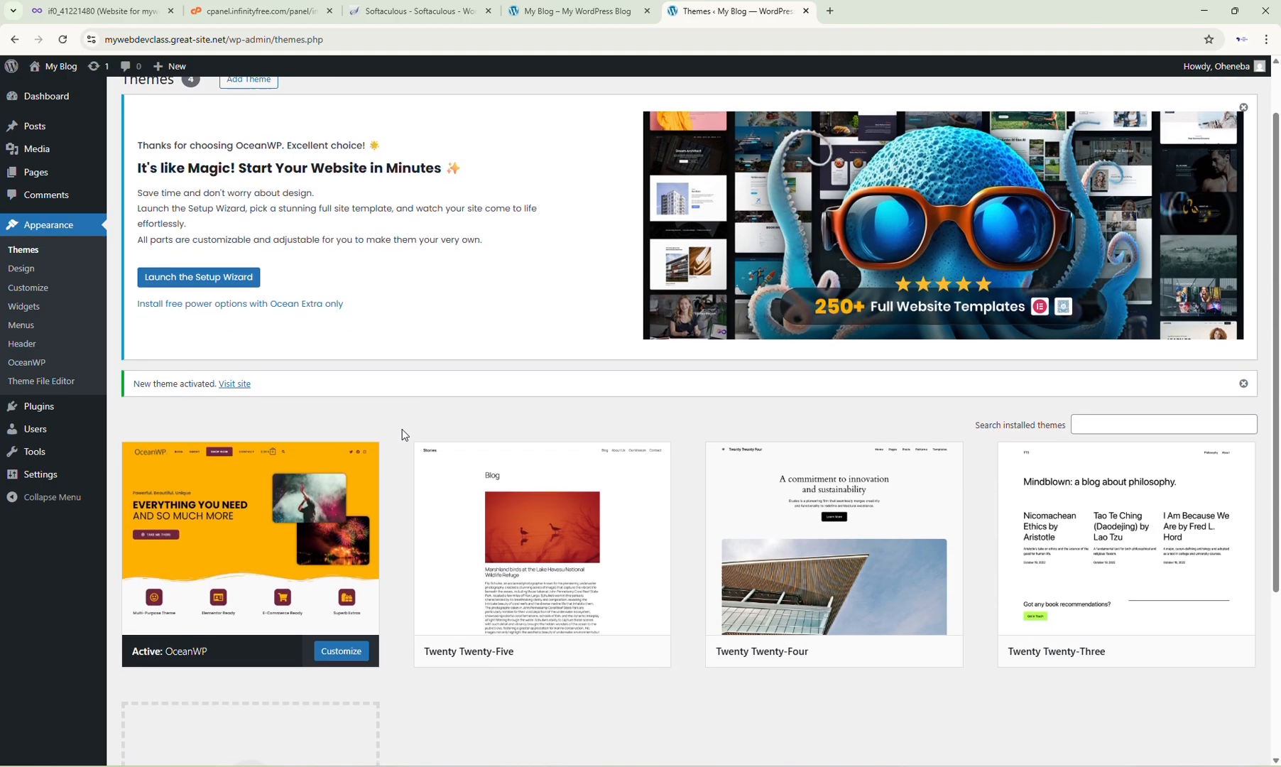
{"action": "scroll", "coordinate": [403, 430], "scroll_direction": "down", "scroll_amount": 2}
{"action": "scroll", "coordinate": [403, 430], "scroll_direction": "down", "scroll_amount": 2}
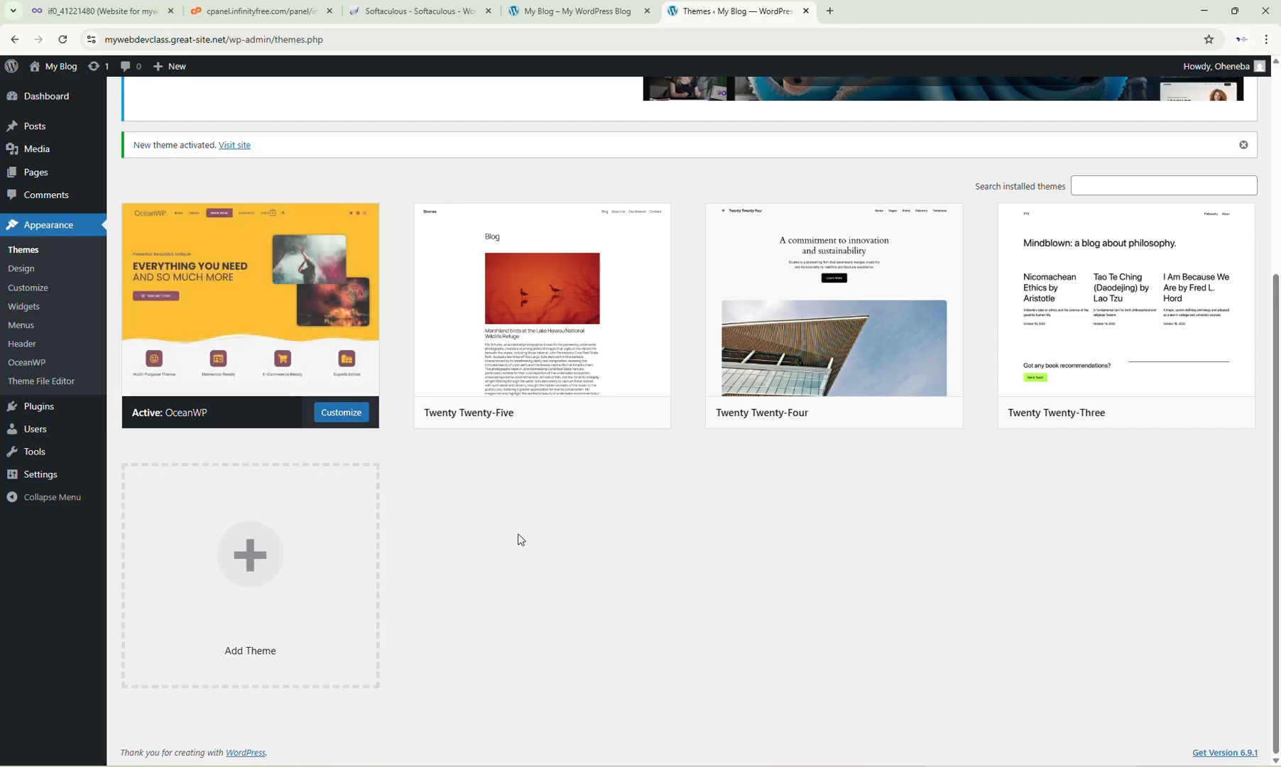
{"action": "left_click", "coordinate": [538, 25]}
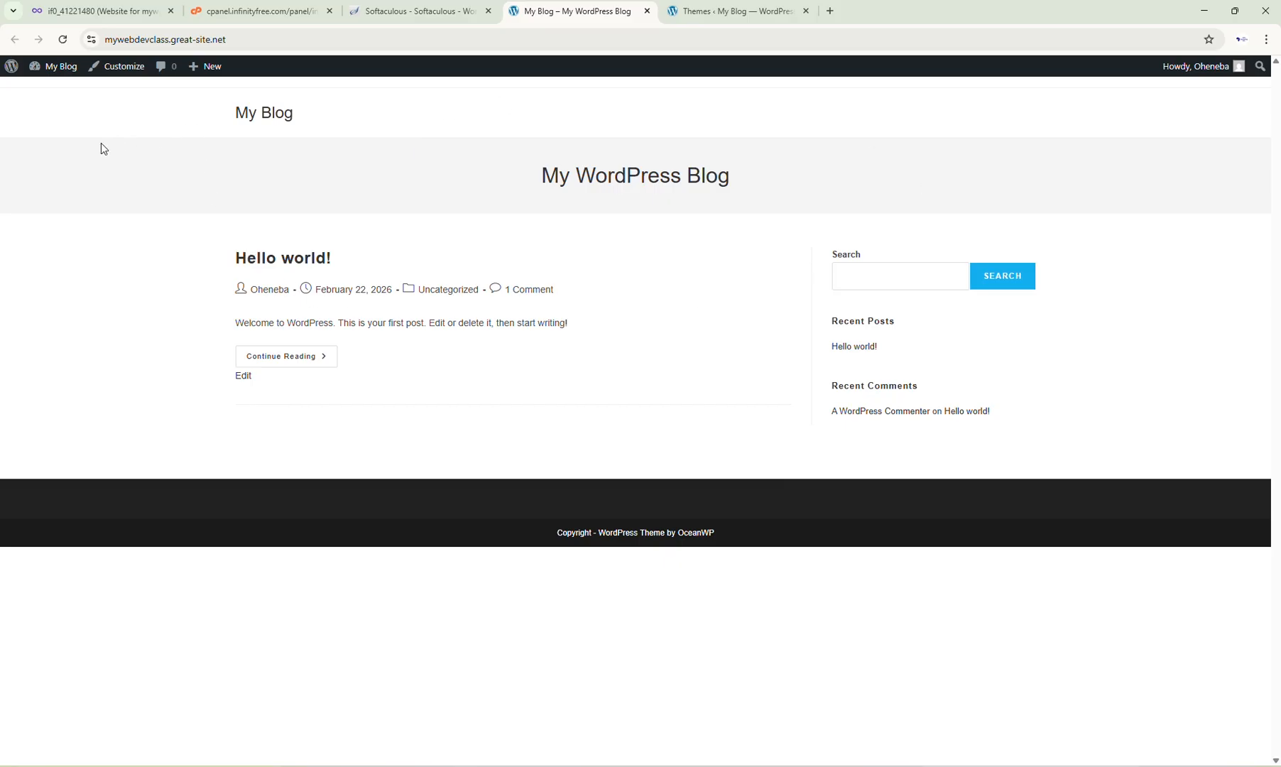
{"action": "left_click", "coordinate": [768, 18]}
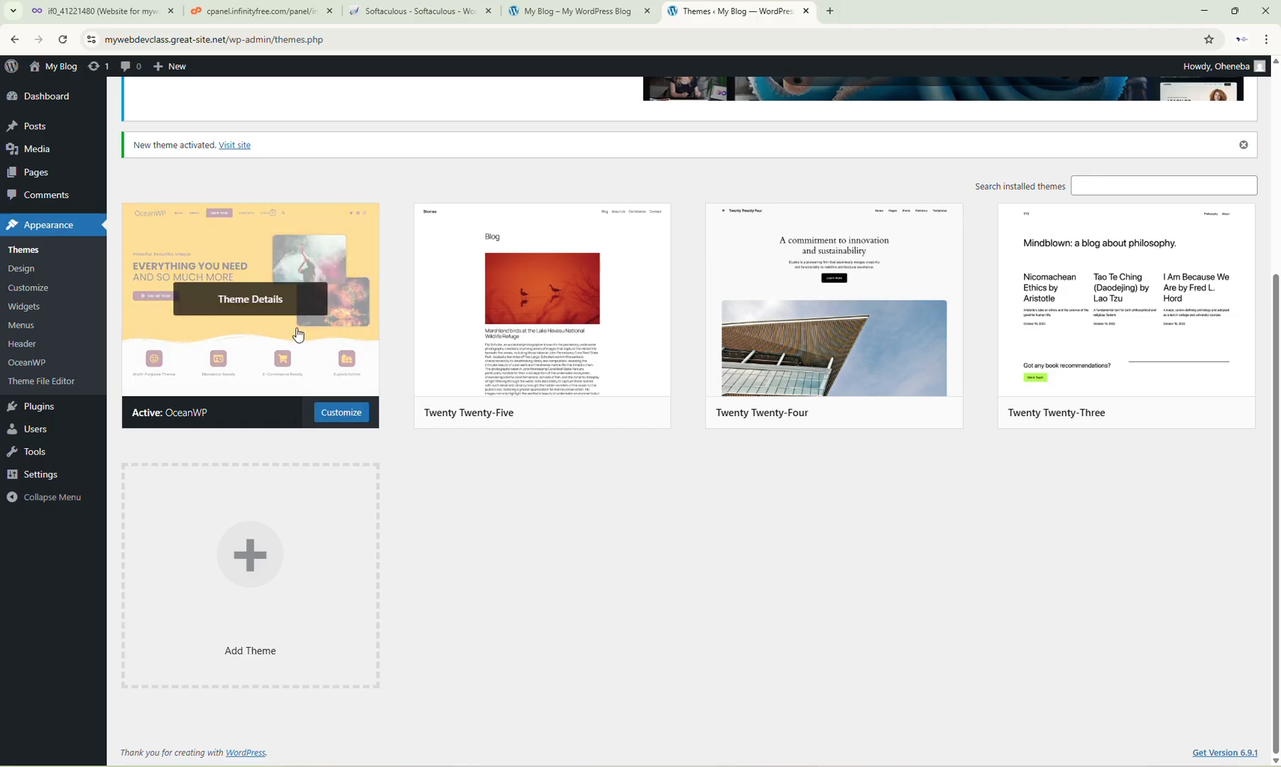
{"action": "scroll", "coordinate": [355, 264], "scroll_direction": "up", "scroll_amount": 4}
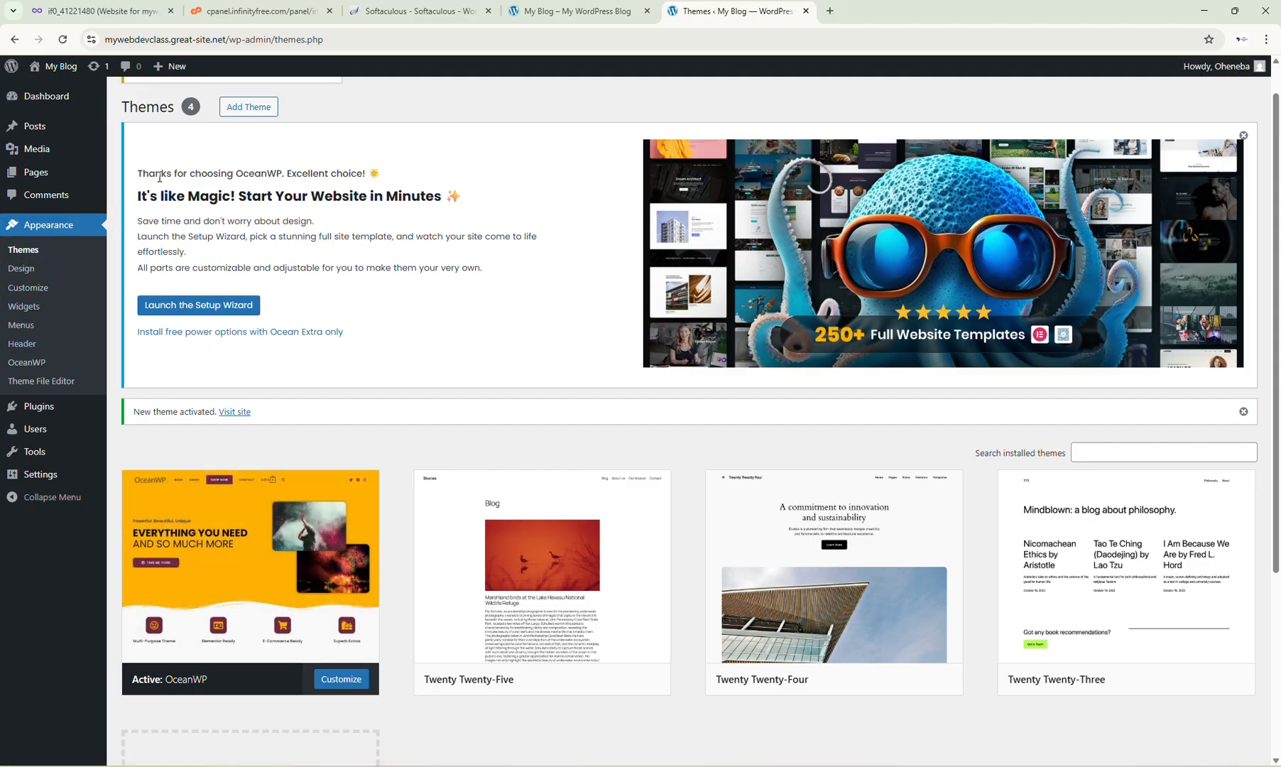
{"action": "scroll", "coordinate": [152, 199], "scroll_direction": "up", "scroll_amount": 1}
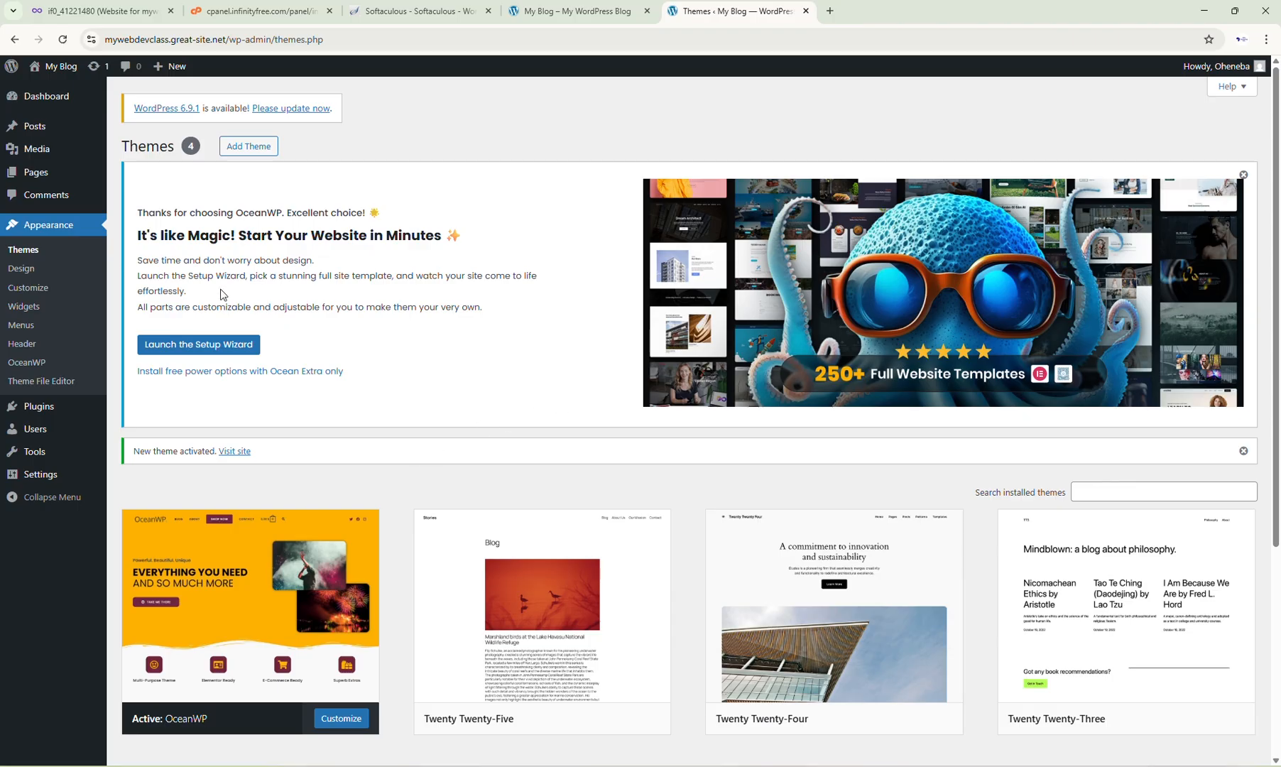
{"action": "left_click", "coordinate": [203, 346]}
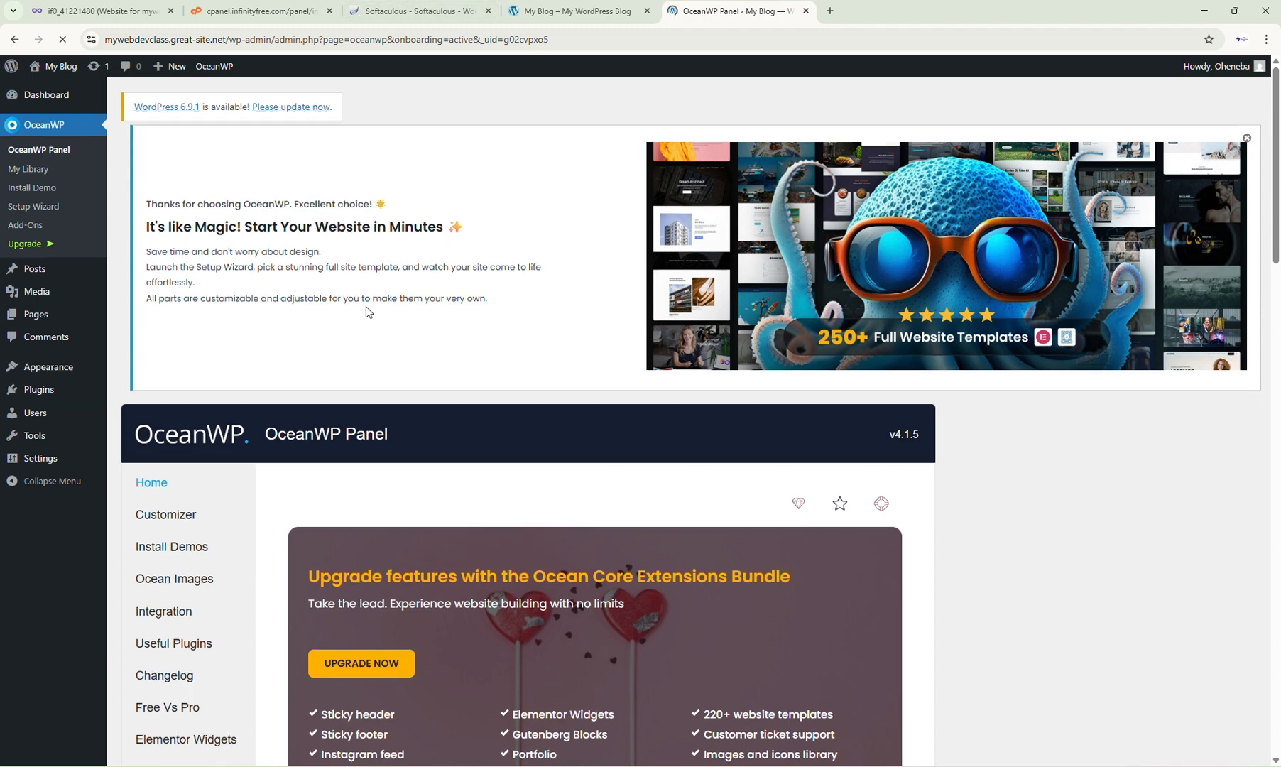
{"action": "scroll", "coordinate": [366, 307], "scroll_direction": "down", "scroll_amount": 8}
{"action": "scroll", "coordinate": [427, 359], "scroll_direction": "down", "scroll_amount": 5}
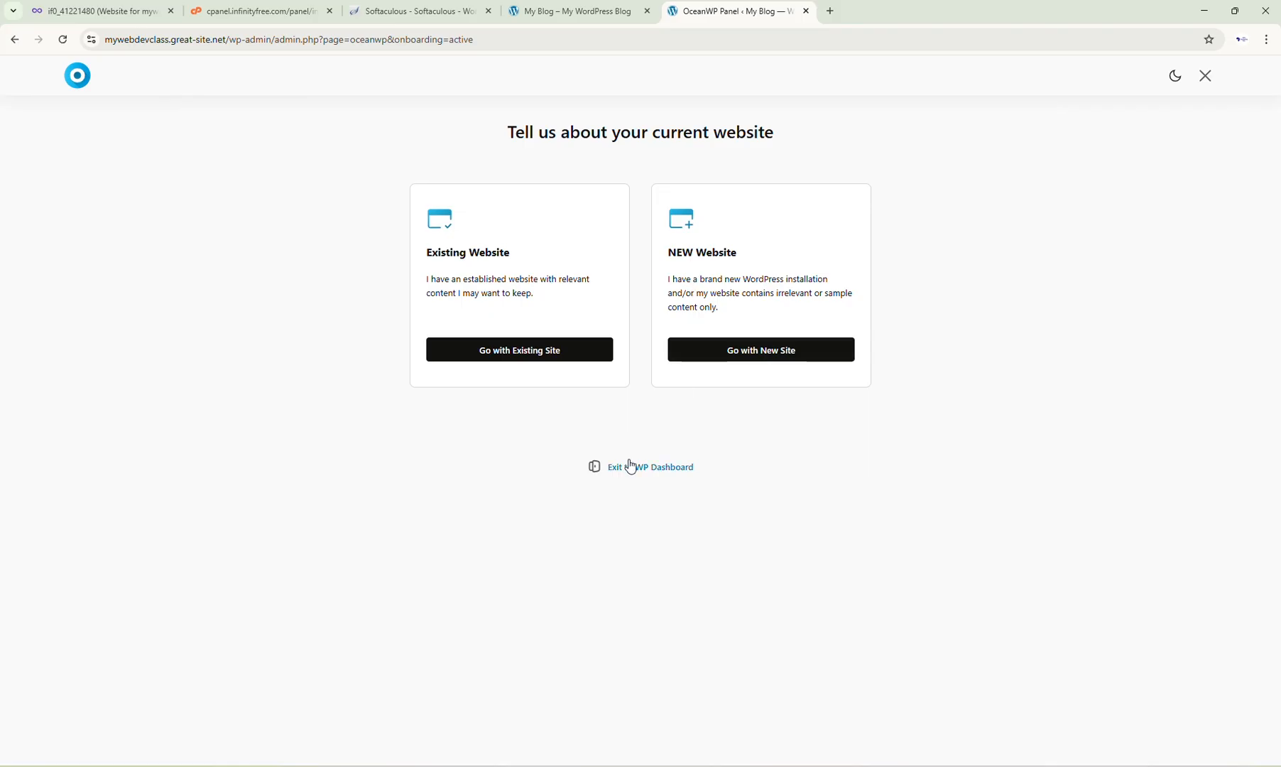
{"action": "left_click", "coordinate": [625, 466]}
{"action": "left_click", "coordinate": [612, 427]}
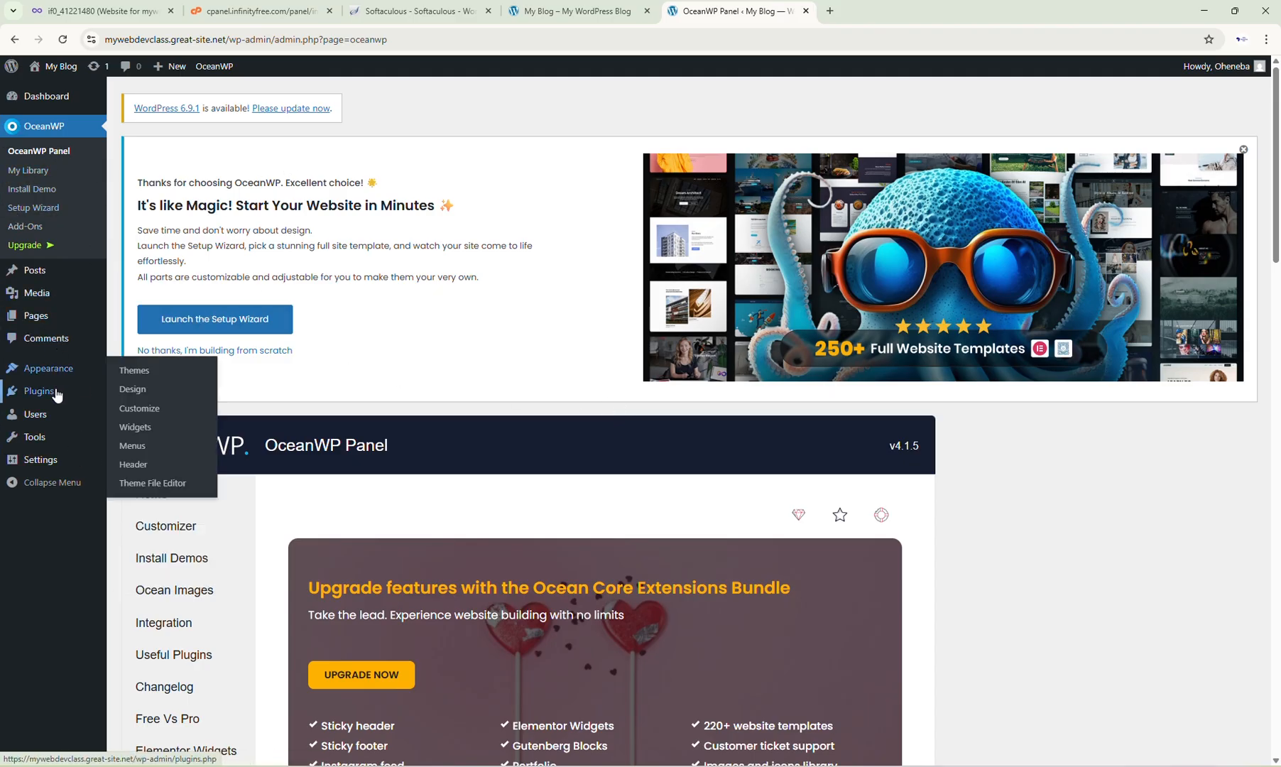
Step: Open the installed plugins list and go to the Add Plugins page
{"action": "mouse_move", "coordinate": [56, 398]}
{"action": "left_click", "coordinate": [139, 395]}
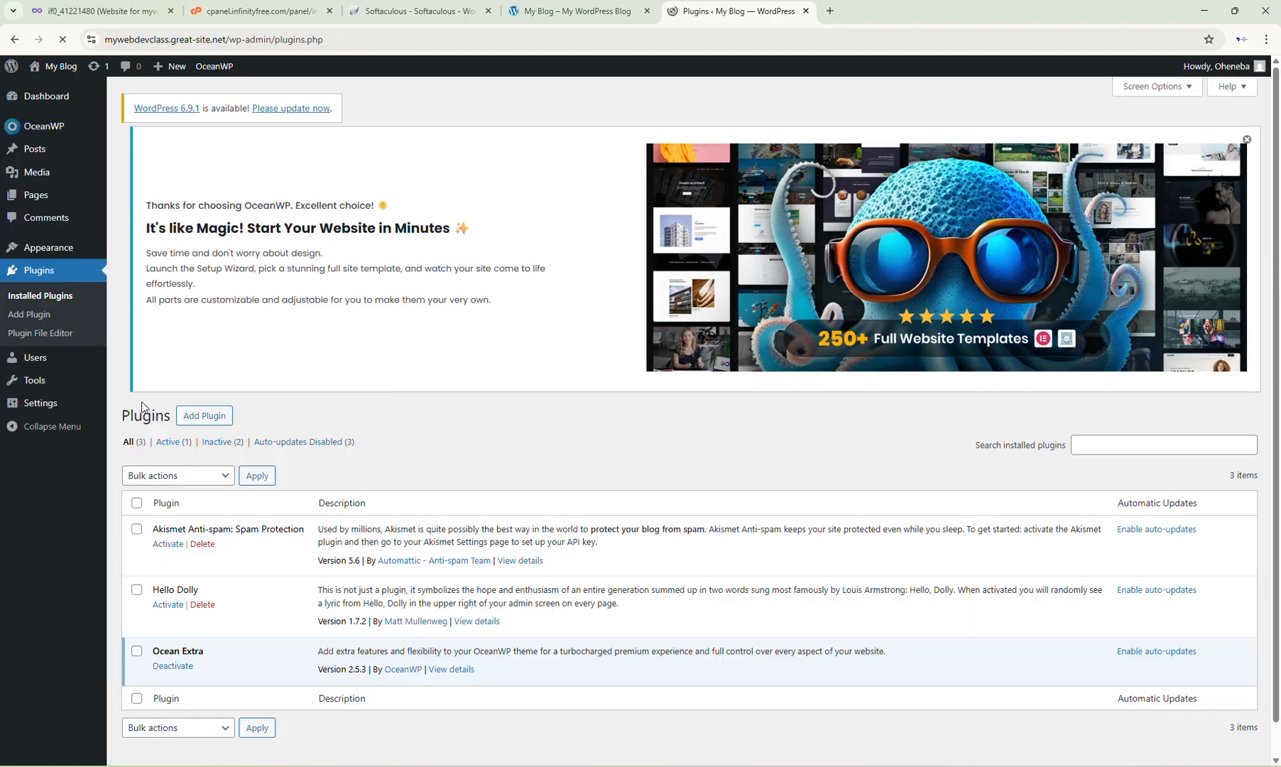
{"action": "scroll", "coordinate": [299, 472], "scroll_direction": "down", "scroll_amount": 1}
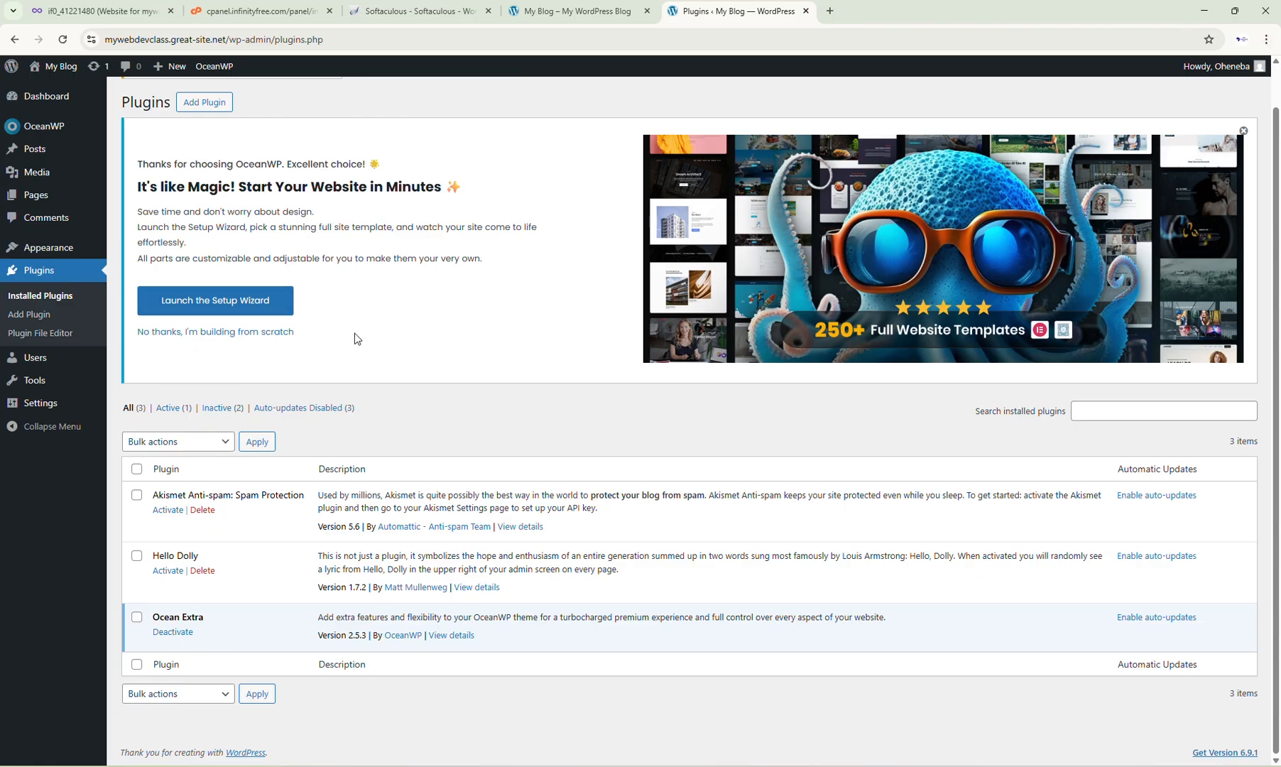
{"action": "scroll", "coordinate": [341, 421], "scroll_direction": "up", "scroll_amount": 1}
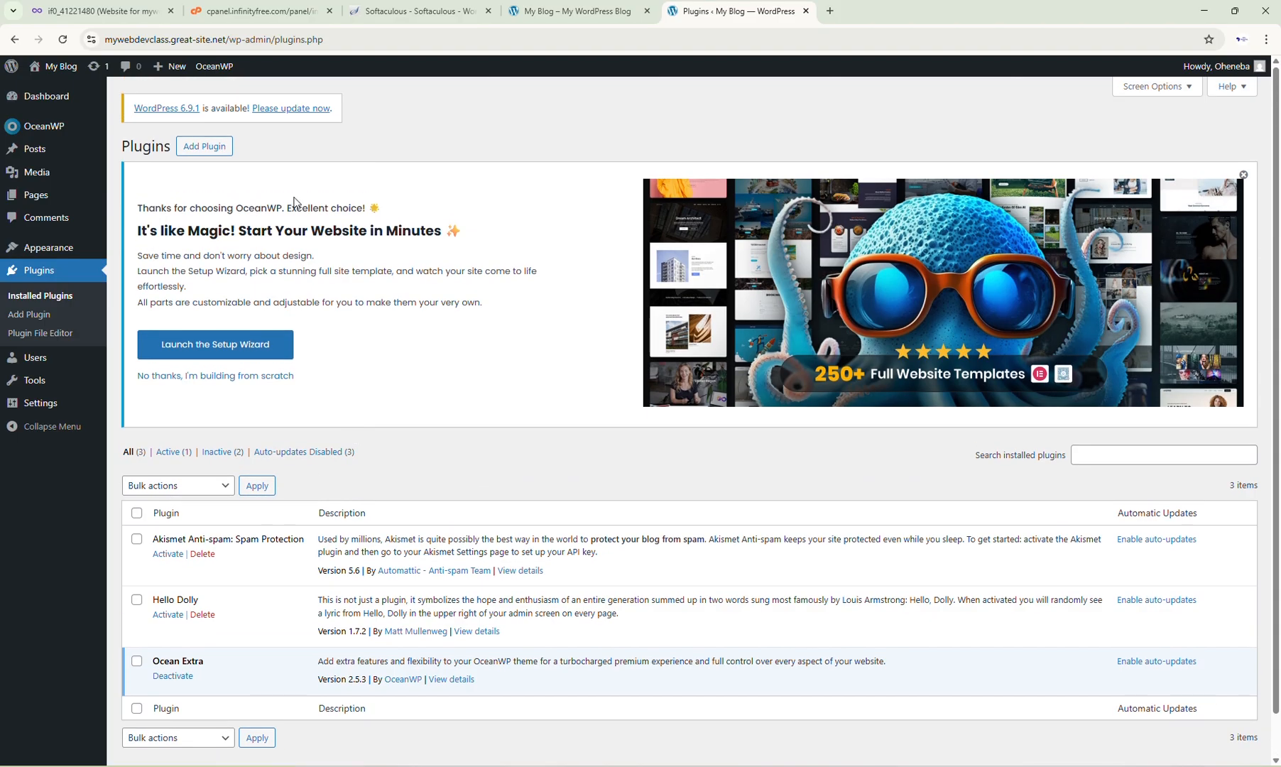
{"action": "left_click", "coordinate": [226, 153]}
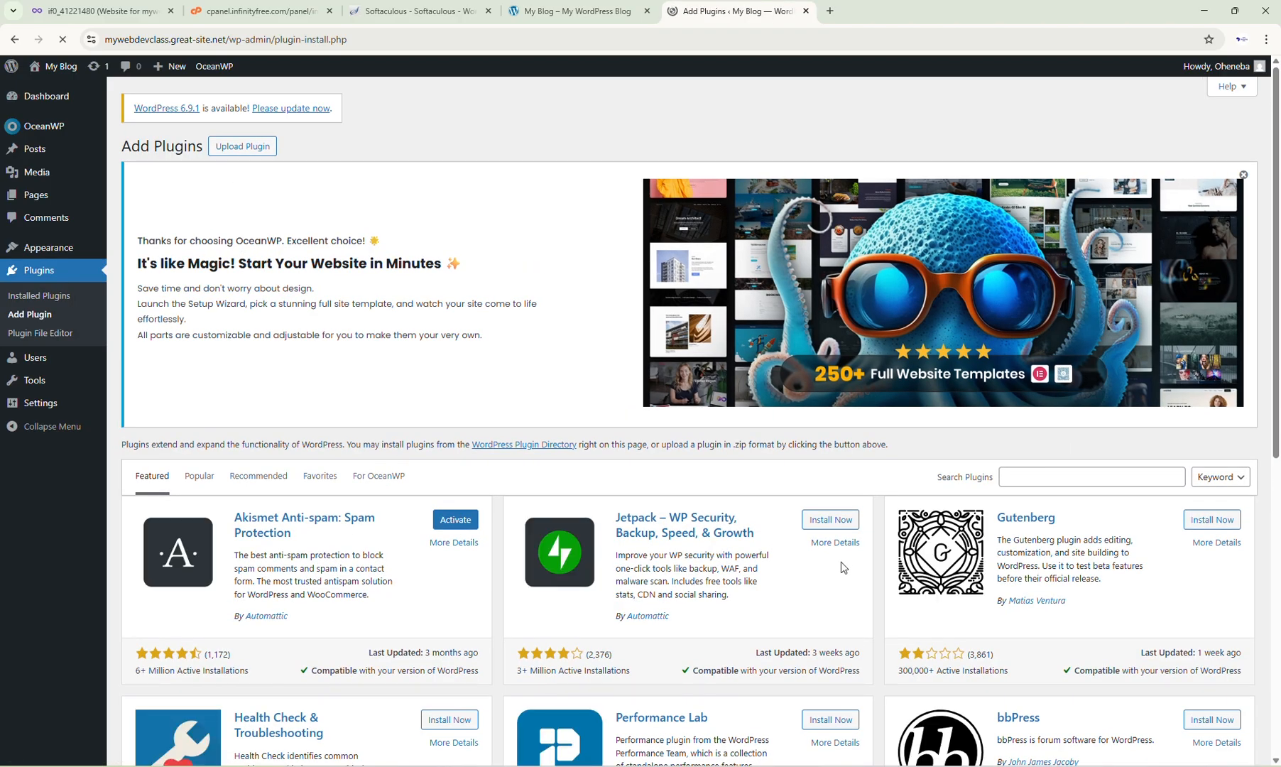
Step: Search the plugin directory for elementor and install Elementor Website Builder
{"action": "scroll", "coordinate": [840, 567], "scroll_direction": "down", "scroll_amount": 4}
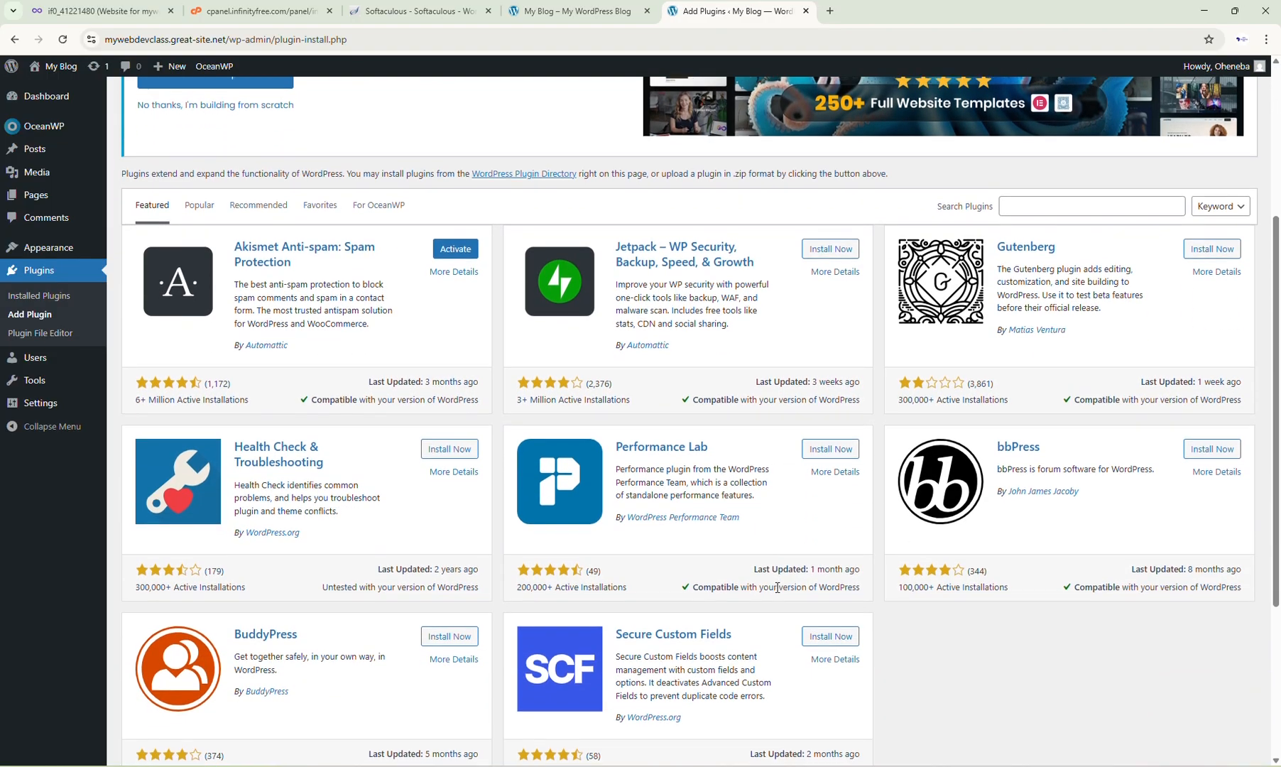
{"action": "scroll", "coordinate": [777, 588], "scroll_direction": "down", "scroll_amount": 4}
{"action": "scroll", "coordinate": [776, 592], "scroll_direction": "up", "scroll_amount": 8}
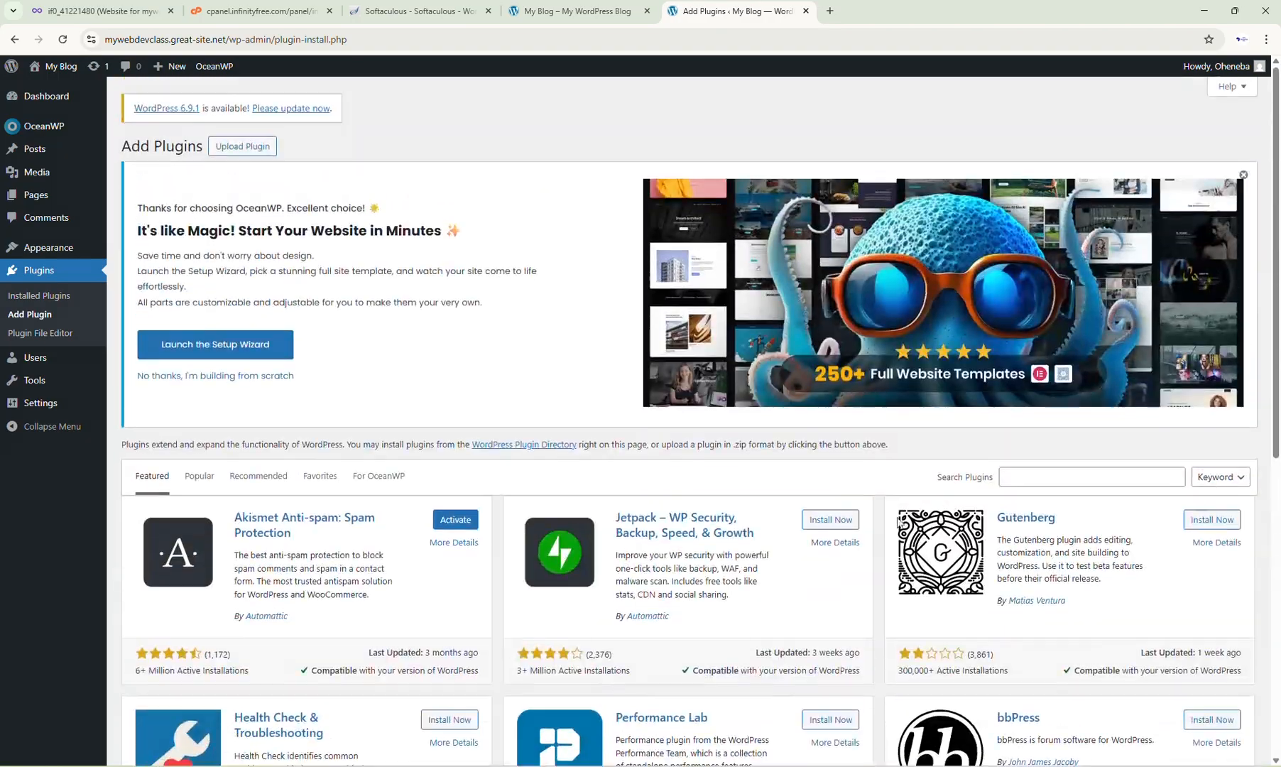
{"action": "scroll", "coordinate": [1135, 532], "scroll_direction": "down", "scroll_amount": 2}
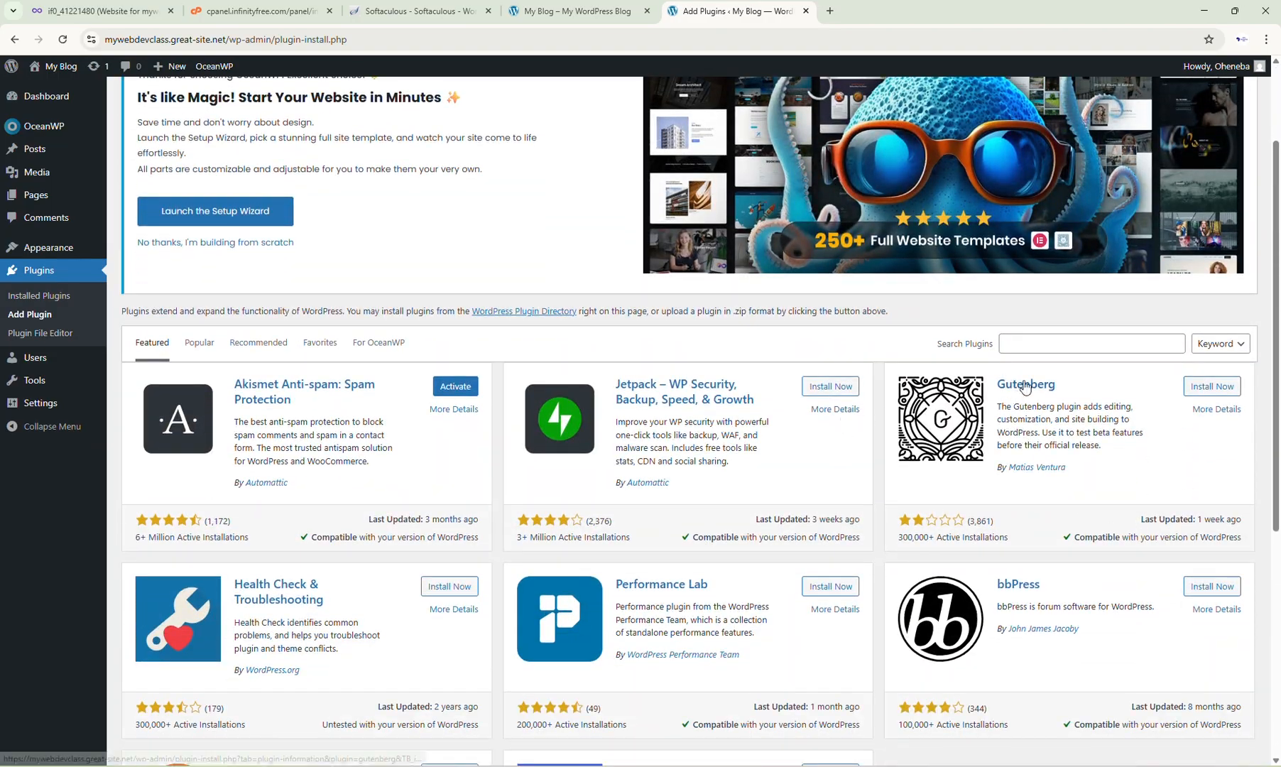
{"action": "left_click", "coordinate": [1035, 342]}
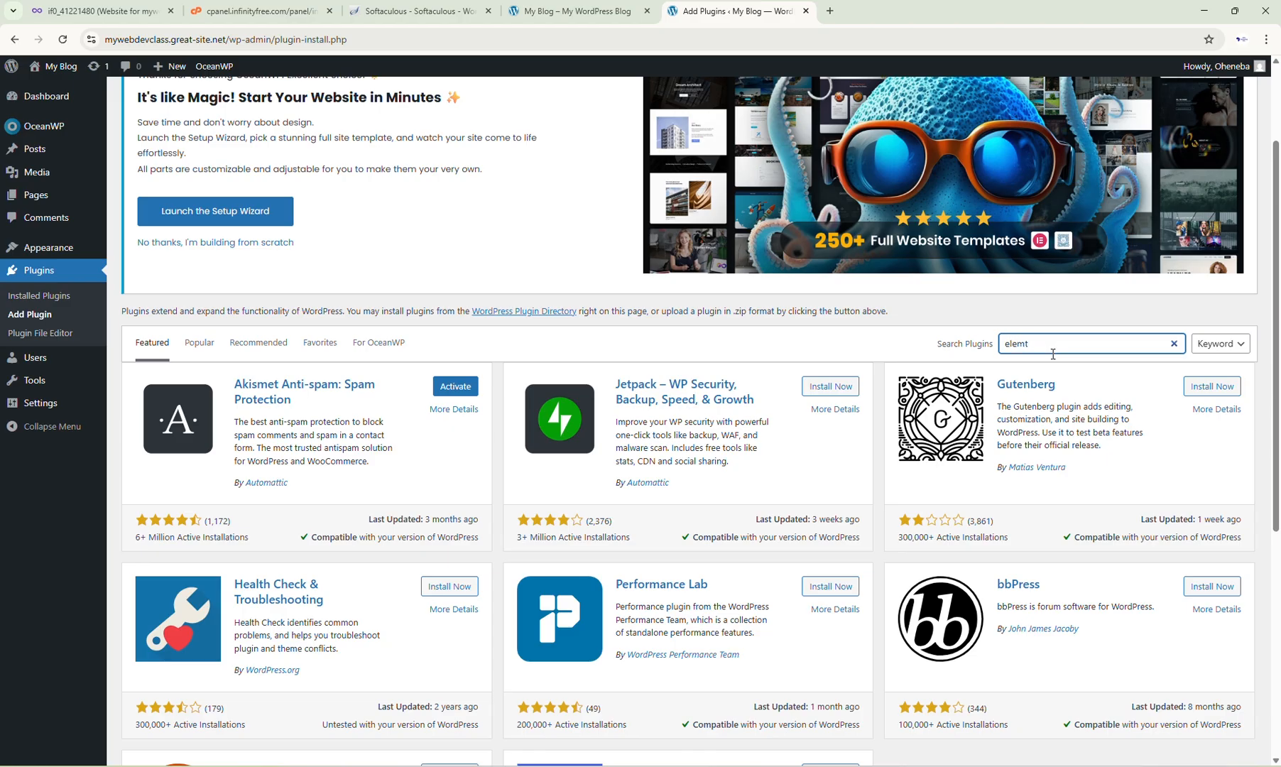
{"action": "key", "text": "Return"}
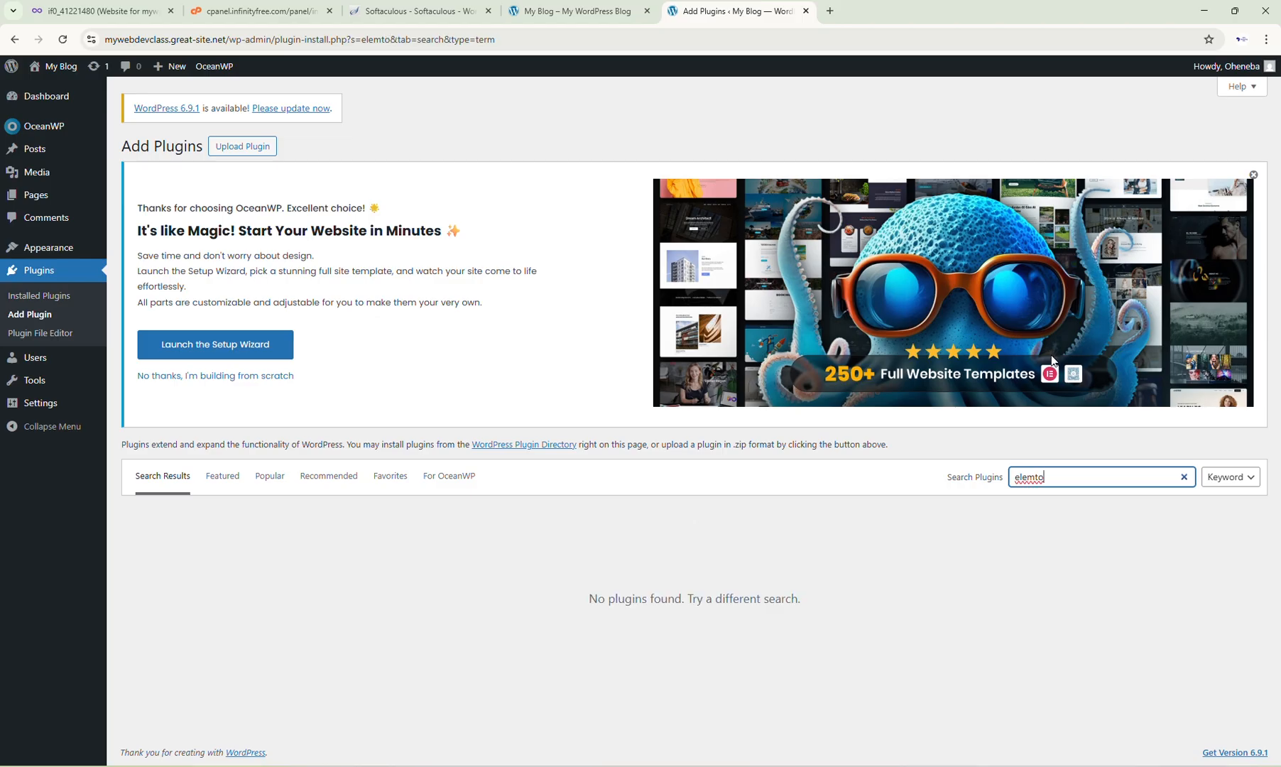
{"action": "key", "text": "BackSpace"}
{"action": "key", "text": "BackSpace"}
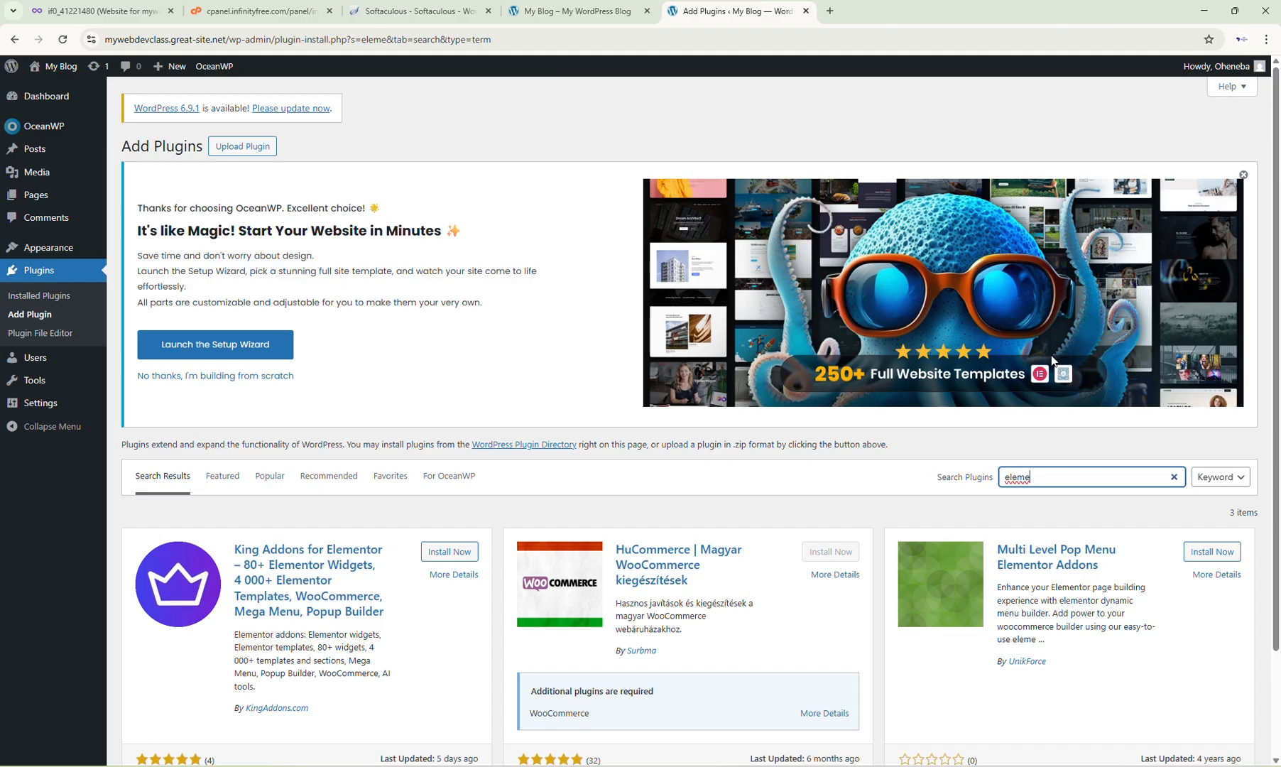
{"action": "type", "text": "n"}
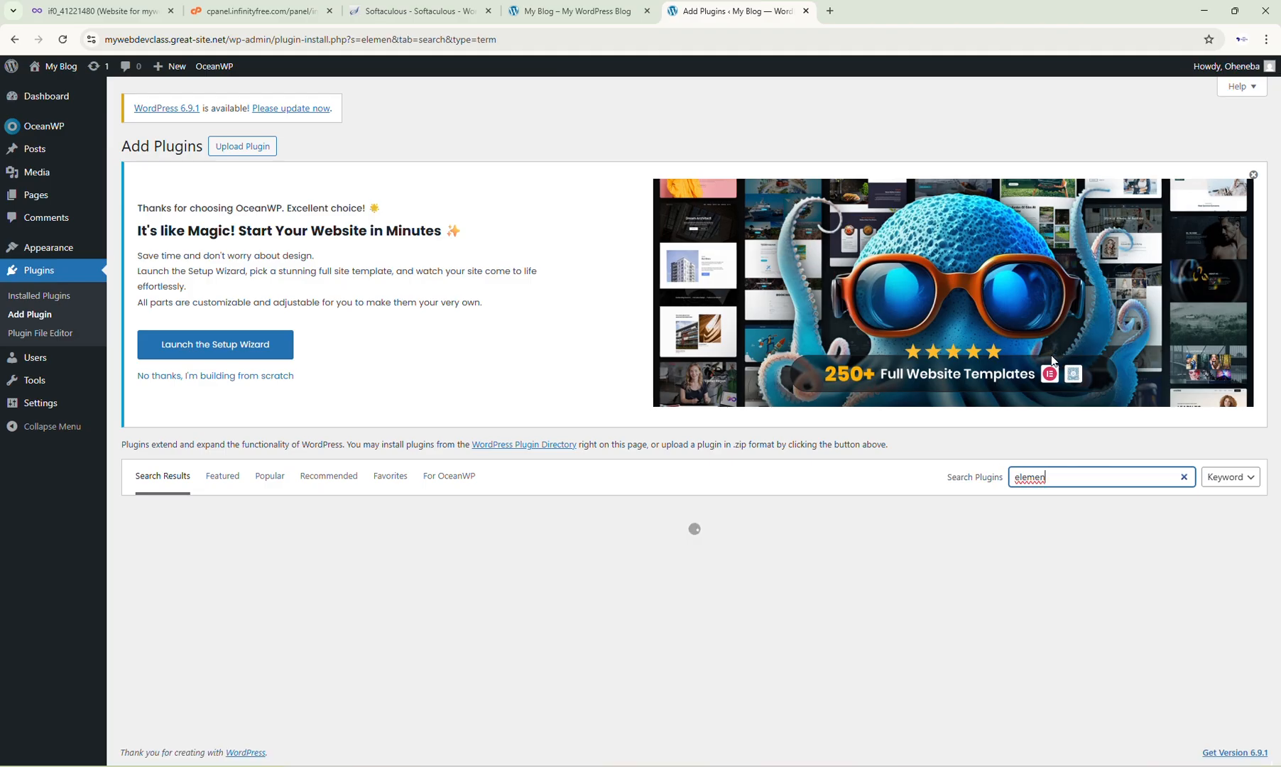
{"action": "type", "text": "tor"}
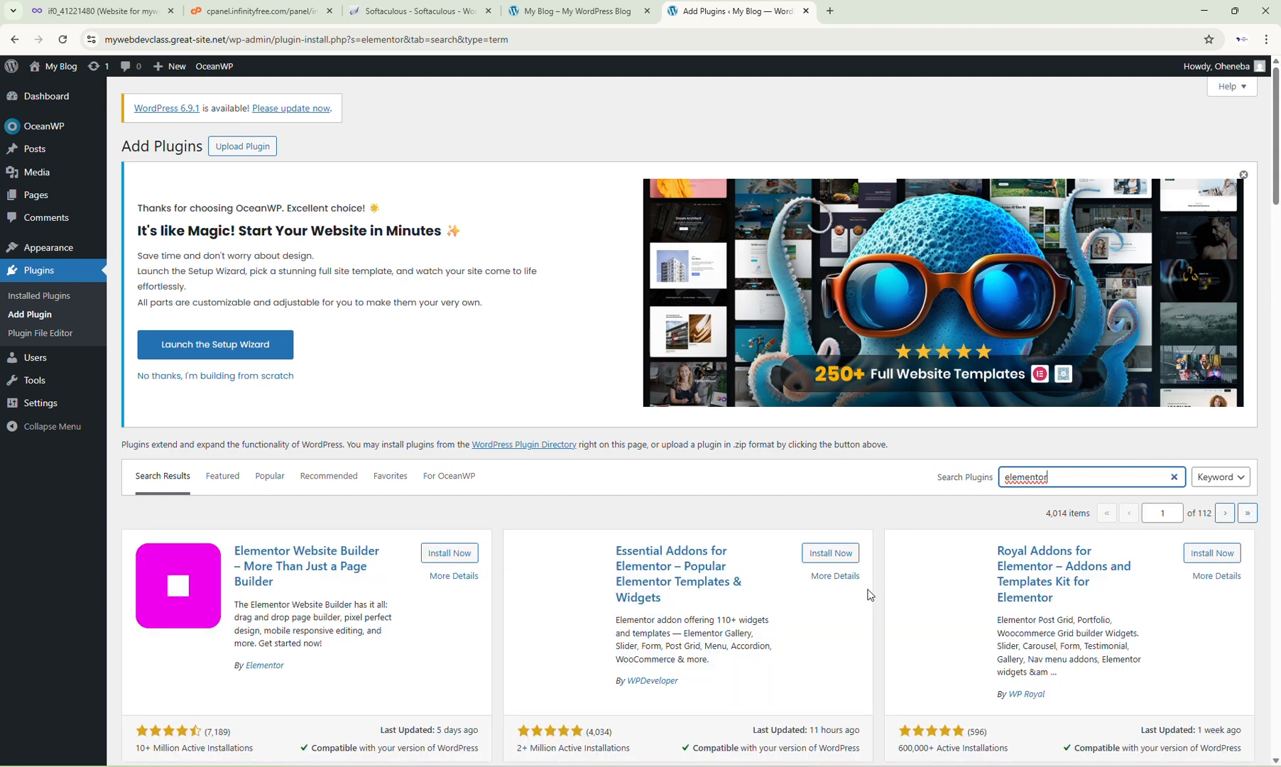
{"action": "scroll", "coordinate": [695, 637], "scroll_direction": "down", "scroll_amount": 4}
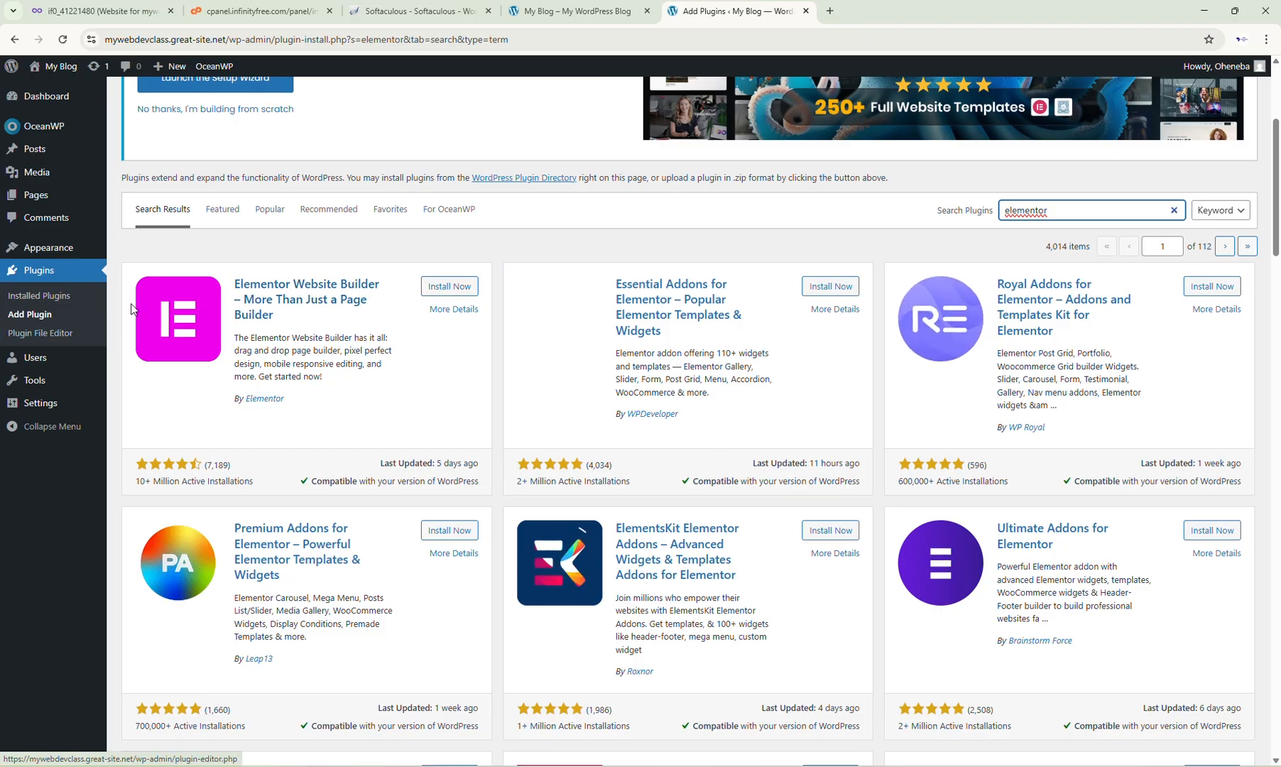
{"action": "left_click", "coordinate": [462, 288]}
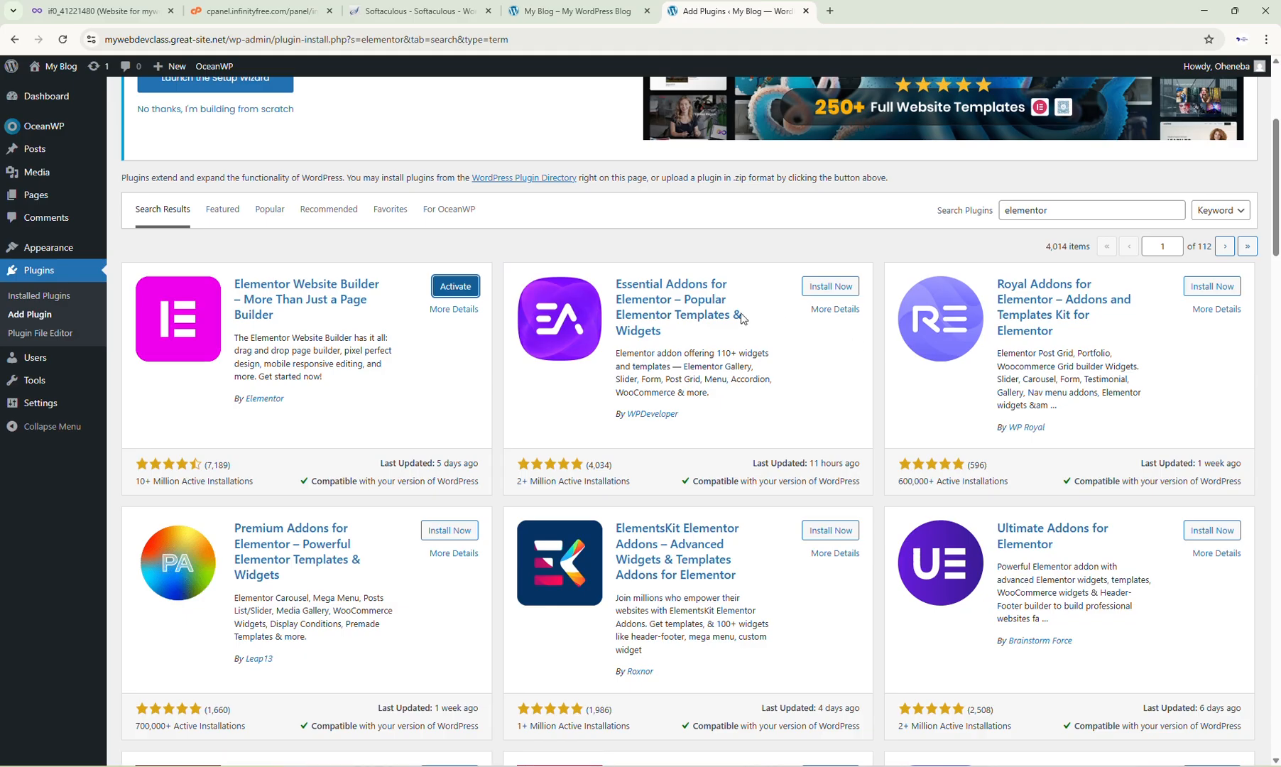
Step: Install the Essential Addons for Elementor, Royal Addons for Elementor and ElementsKit Elementor Addons plugins
{"action": "left_click", "coordinate": [834, 291]}
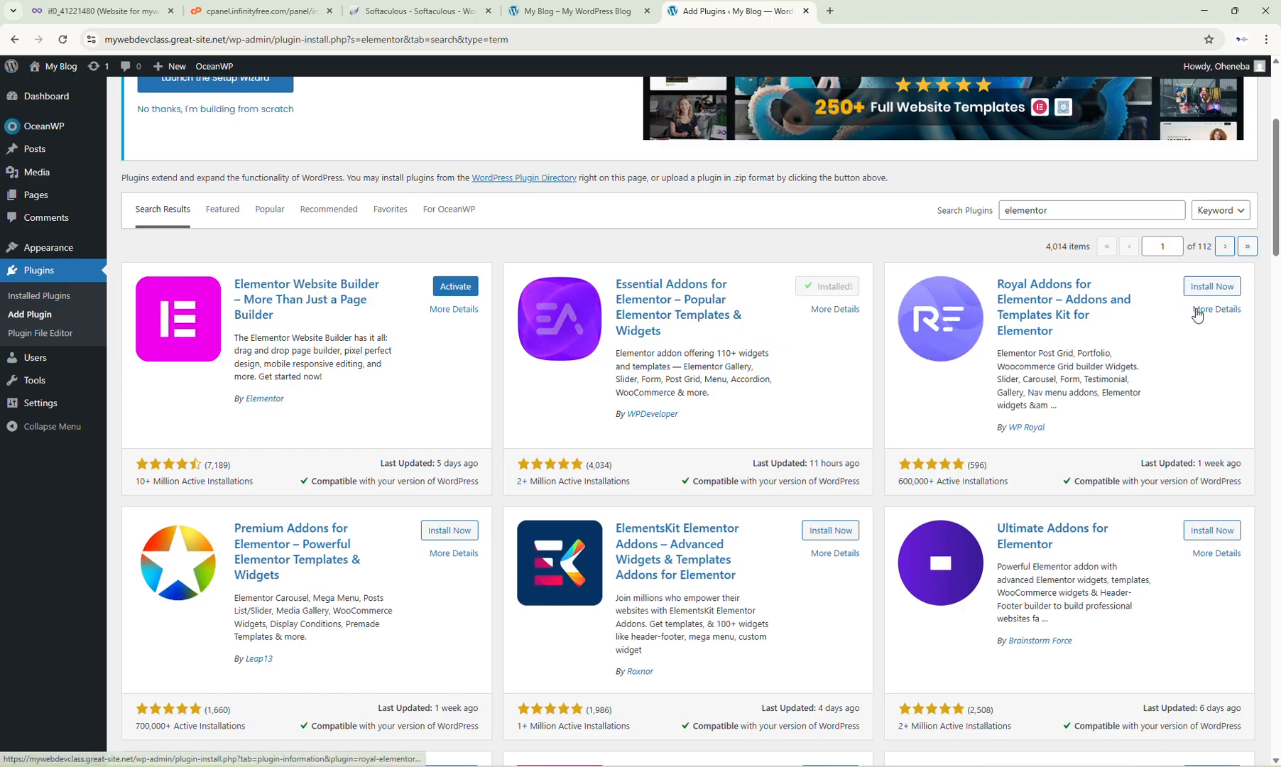
{"action": "left_click", "coordinate": [1210, 288]}
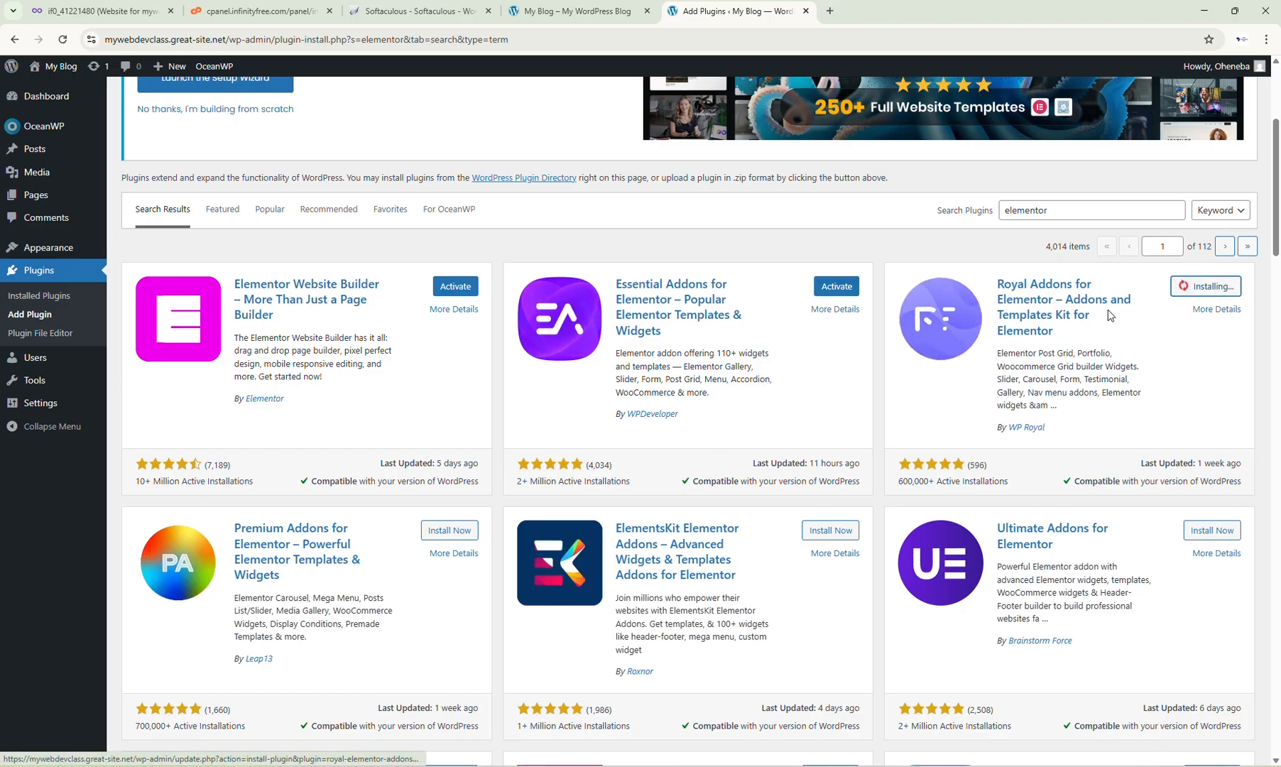
{"action": "left_click", "coordinate": [825, 531]}
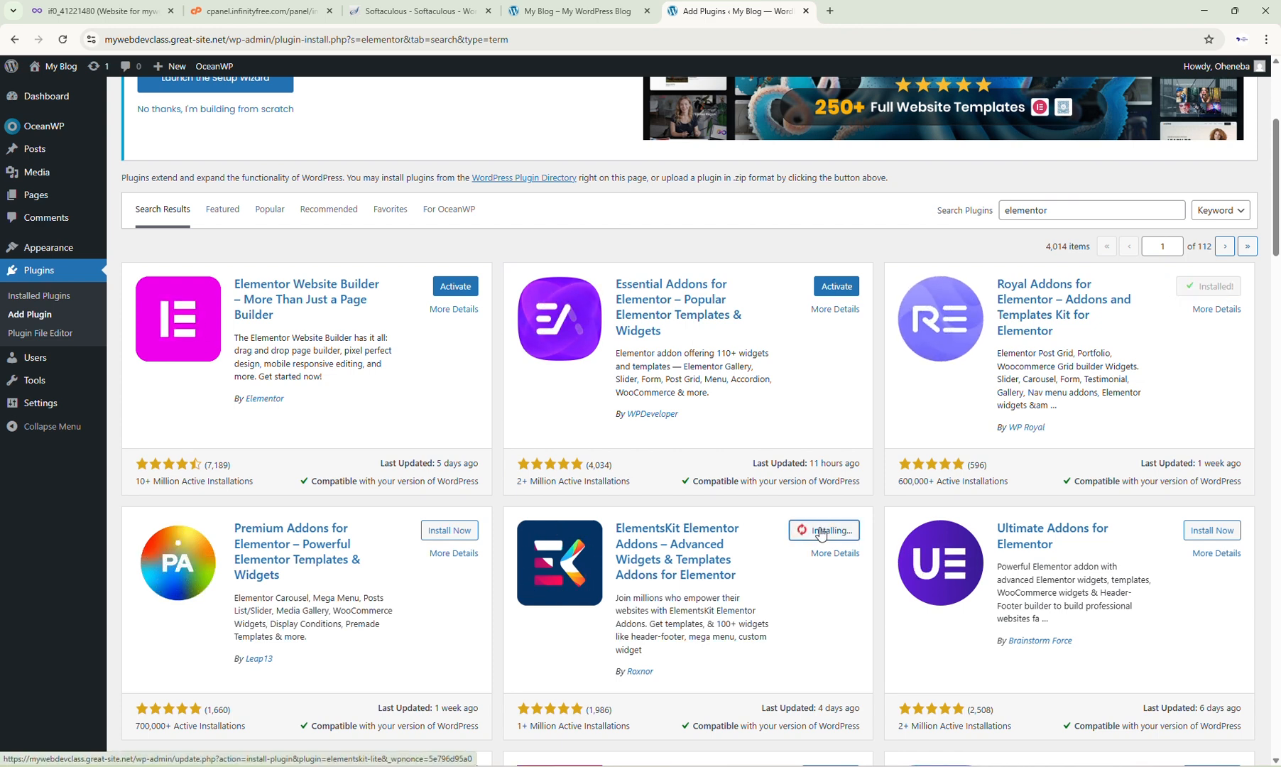
{"action": "scroll", "coordinate": [821, 533], "scroll_direction": "down", "scroll_amount": 5}
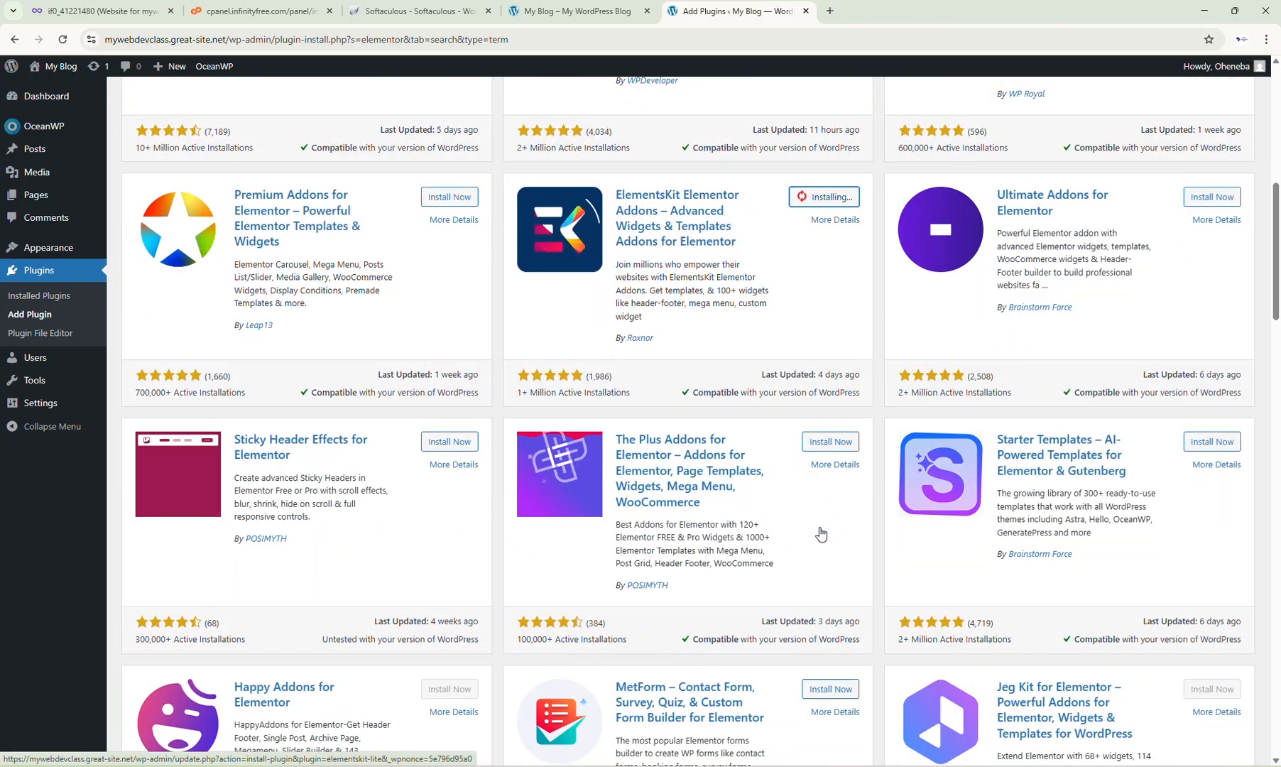
{"action": "scroll", "coordinate": [792, 504], "scroll_direction": "up", "scroll_amount": 6}
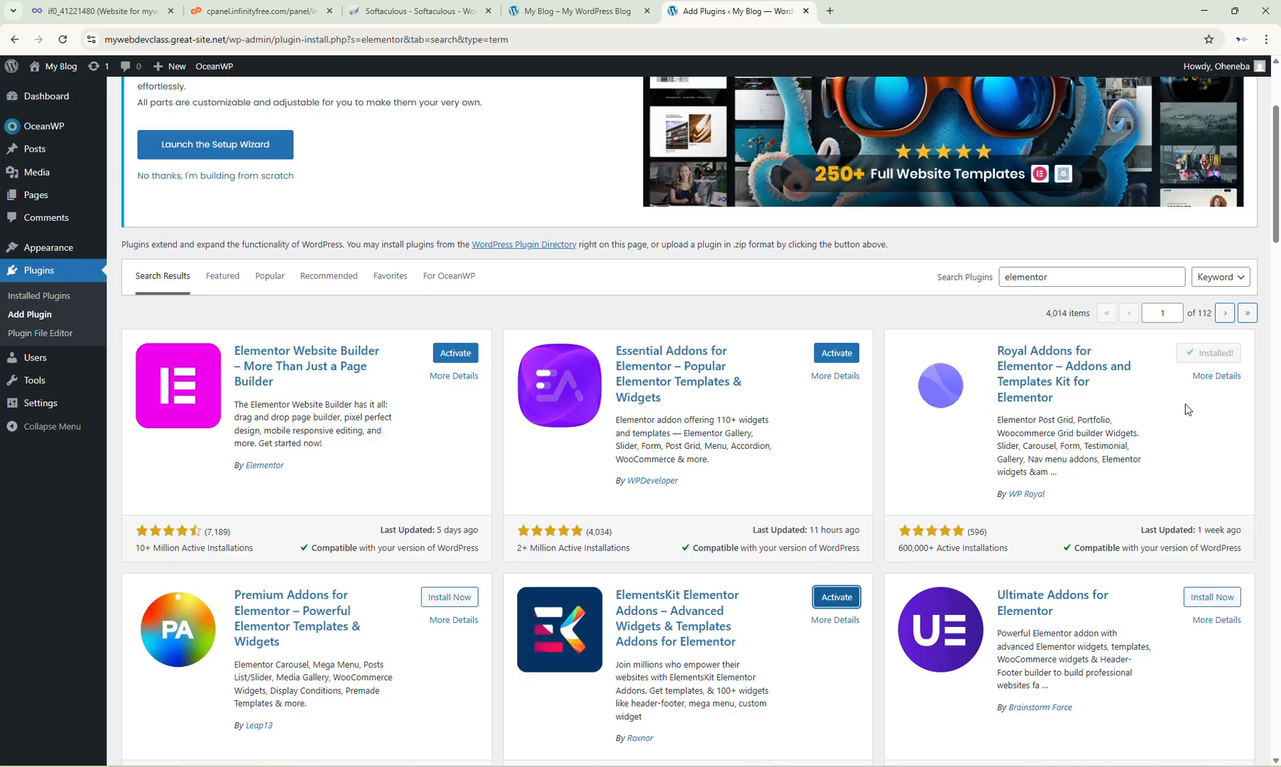
Step: Activate the Elementor plugin from the installed plugins list
{"action": "left_click", "coordinate": [46, 297]}
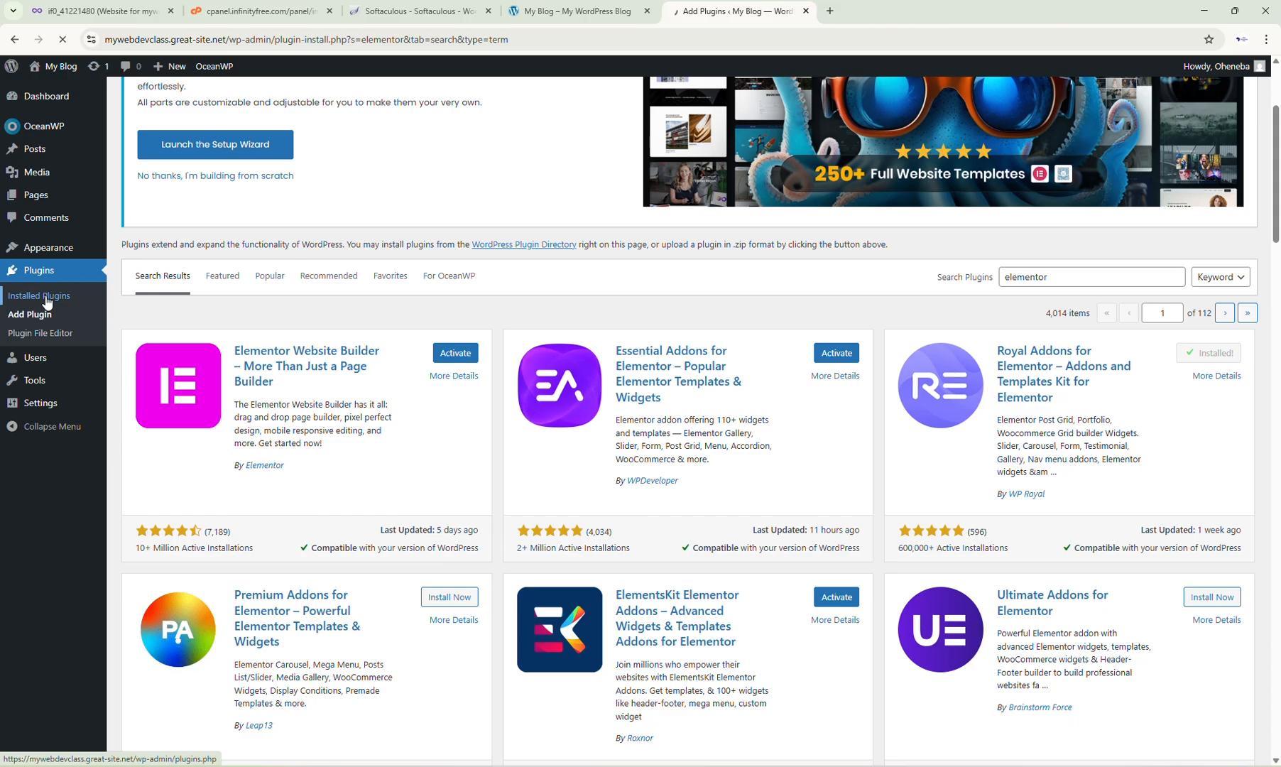
{"action": "scroll", "coordinate": [355, 413], "scroll_direction": "down", "scroll_amount": 3}
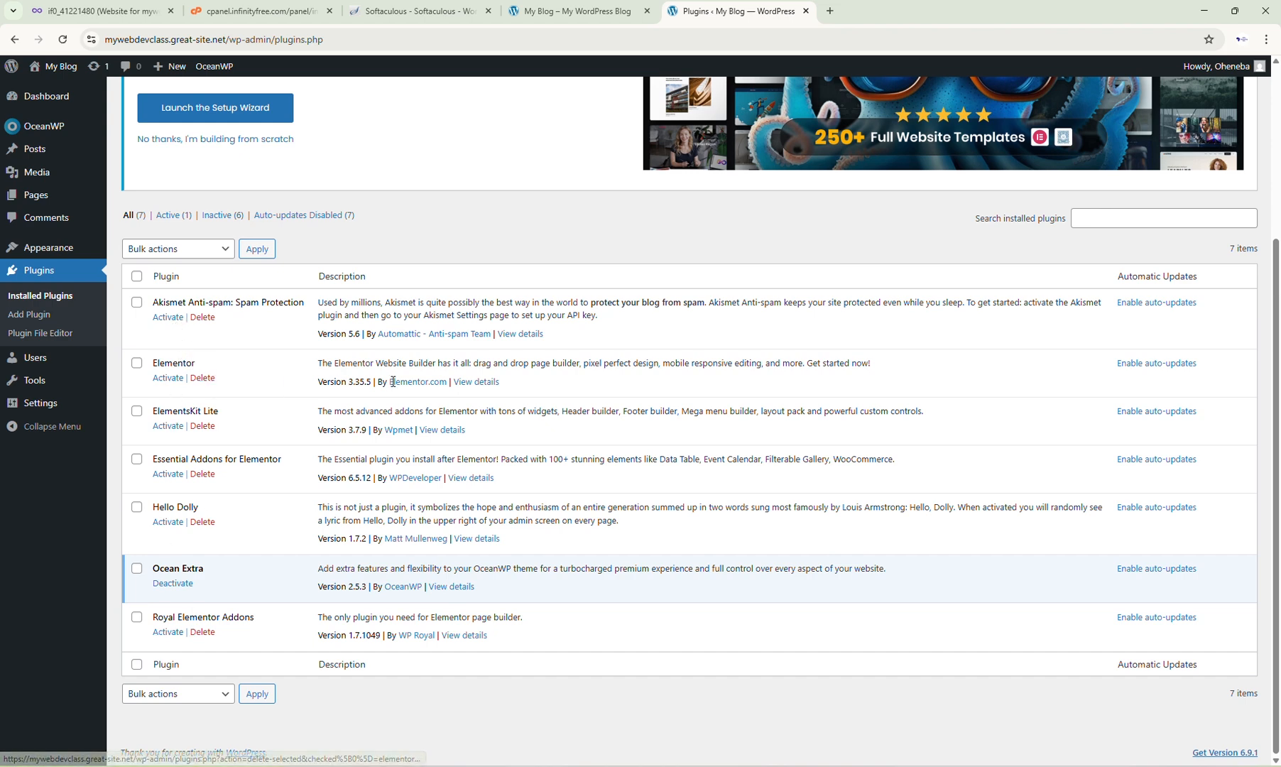
{"action": "left_click", "coordinate": [167, 378]}
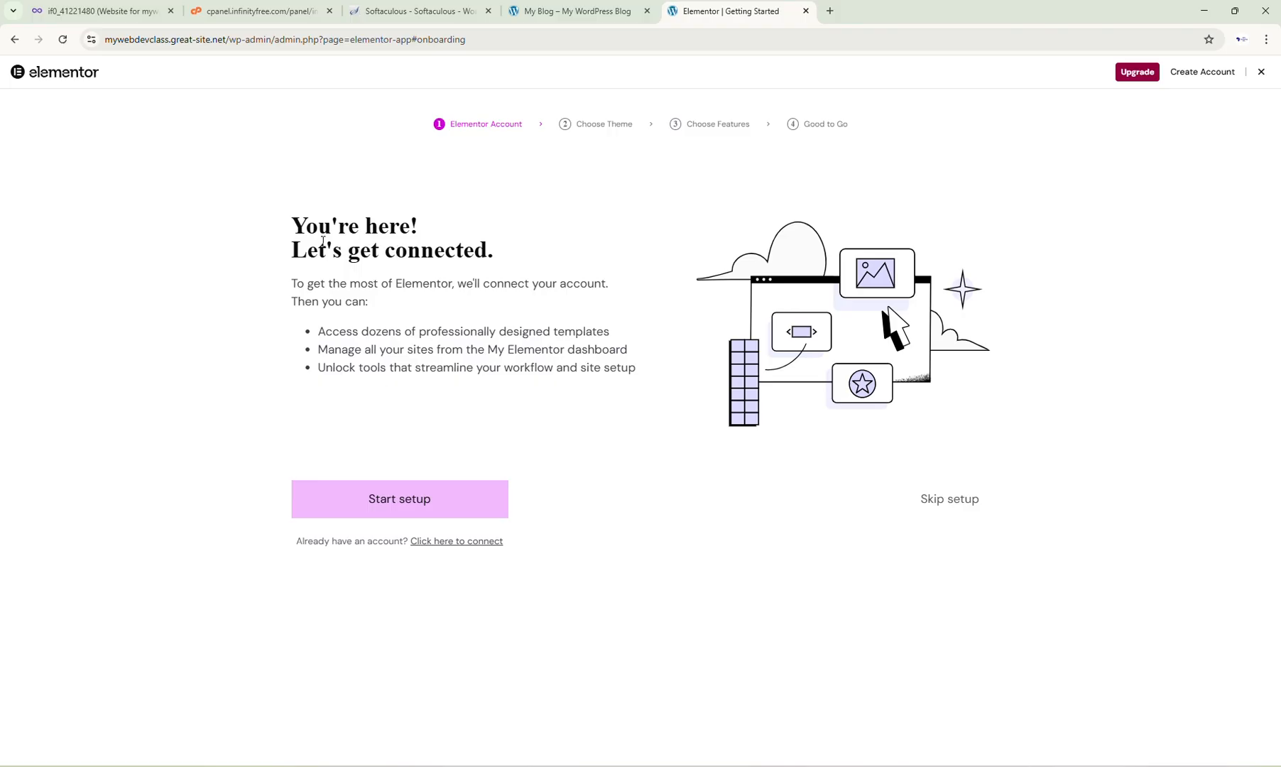
{"action": "left_click", "coordinate": [409, 508]}
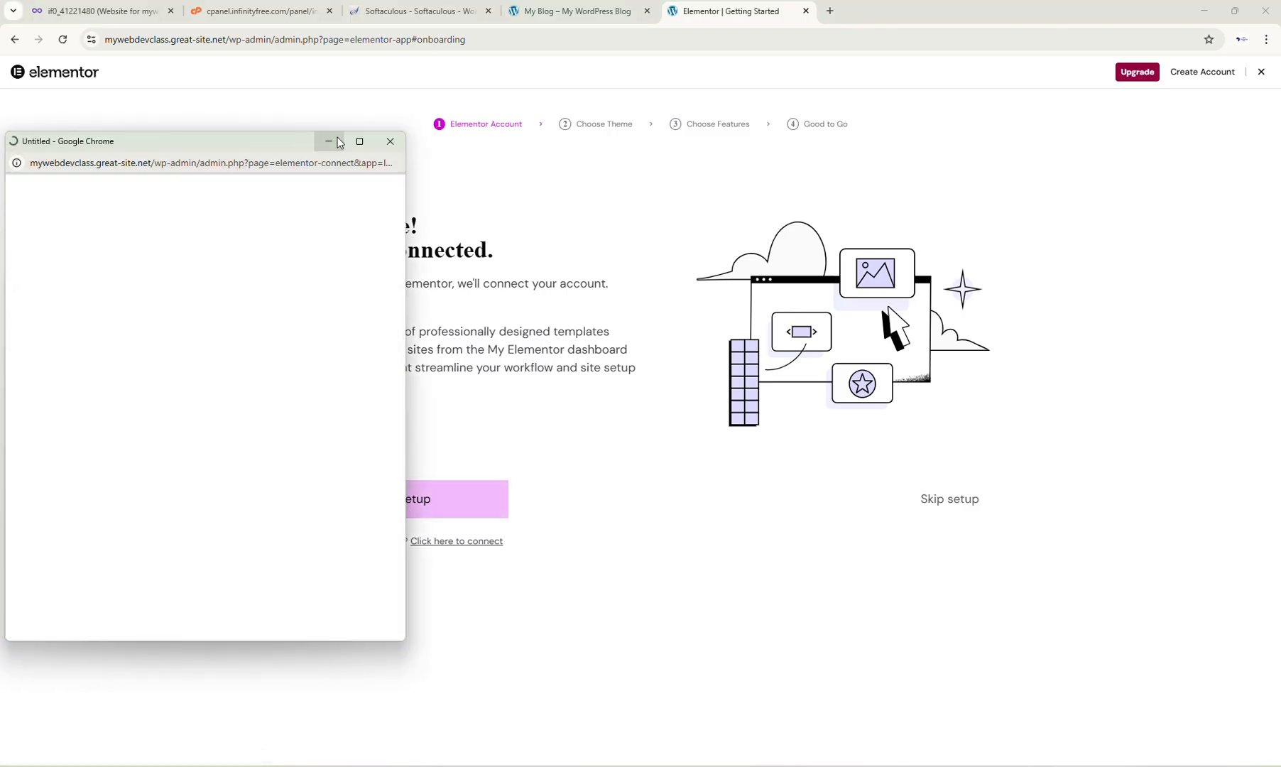
{"action": "left_click", "coordinate": [389, 144]}
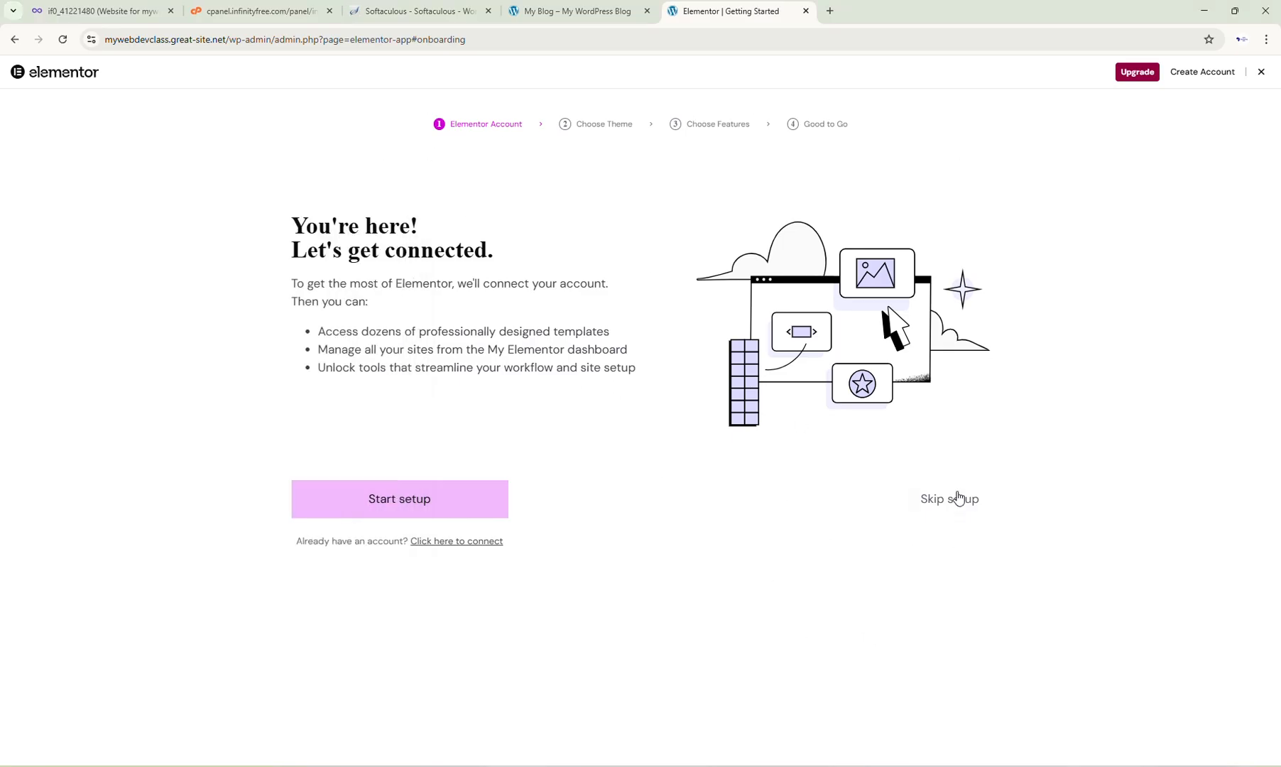
{"action": "left_click_drag", "start_coordinate": [910, 472], "coordinate": [952, 537]}
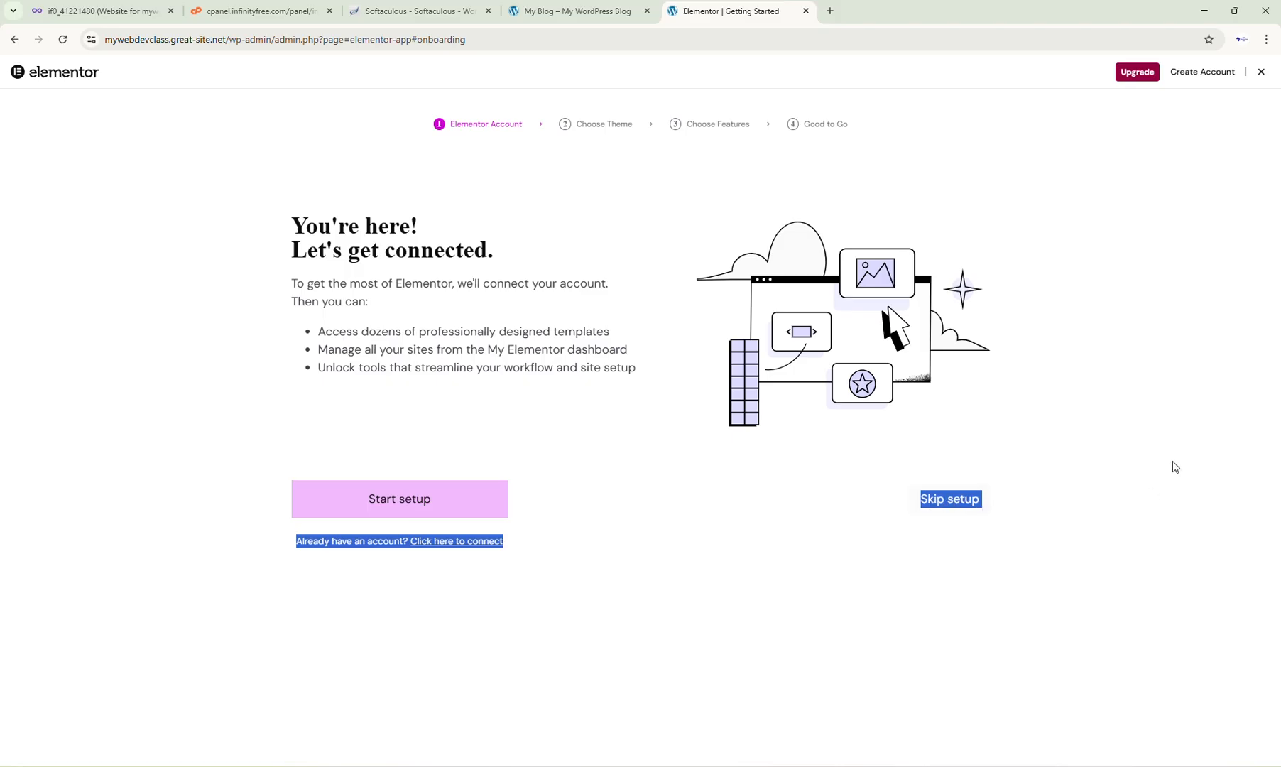
Step: Skip the account connection and theme selection steps of the Elementor onboarding wizard
{"action": "left_click", "coordinate": [1114, 442]}
{"action": "left_click", "coordinate": [956, 501]}
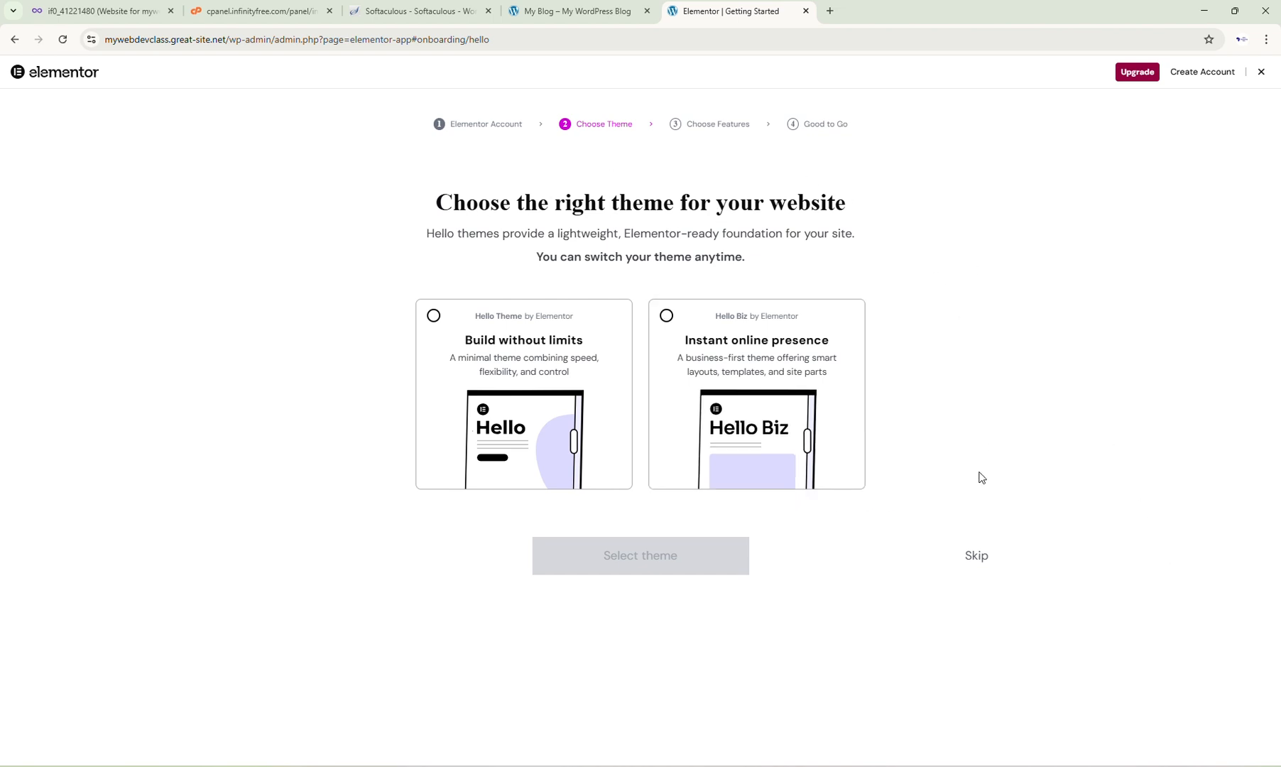
{"action": "left_click", "coordinate": [534, 474]}
{"action": "left_click", "coordinate": [978, 559]}
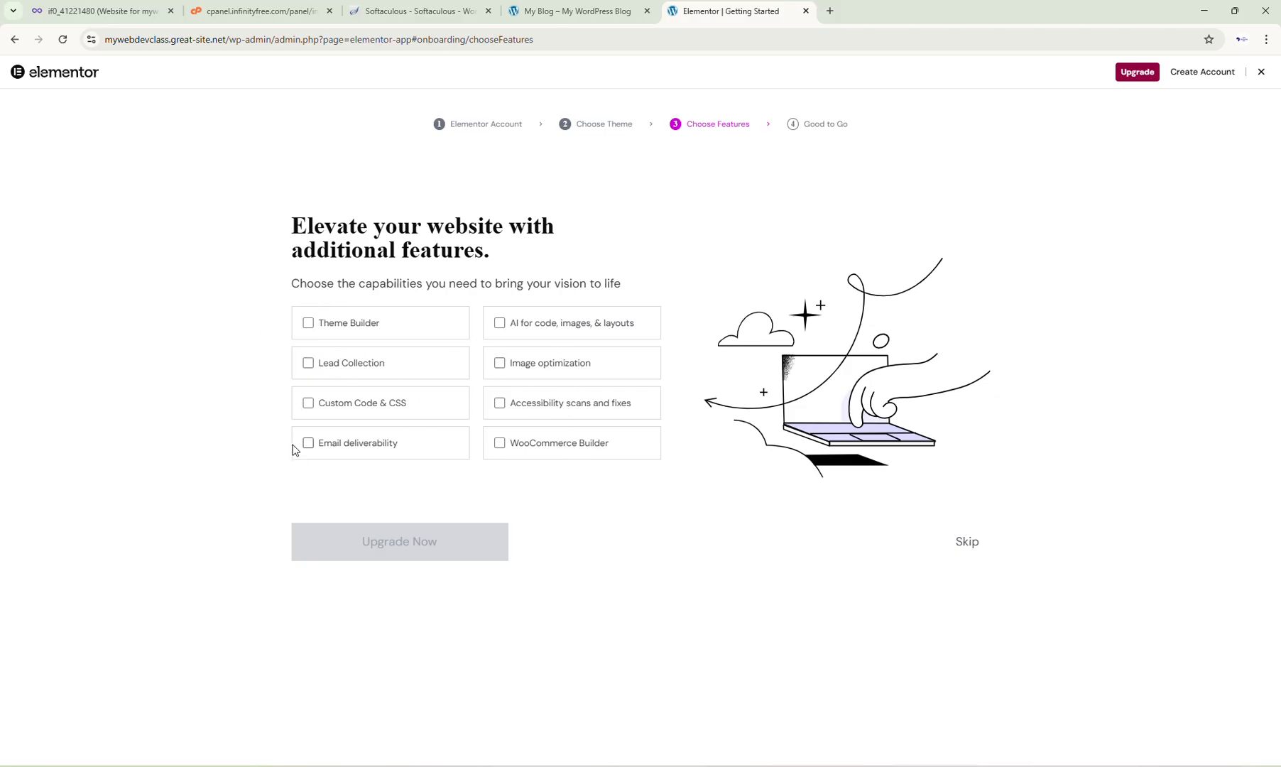
Step: Leave all additional features unchecked and skip the remaining onboarding screens to open the Elementor editor
{"action": "left_click", "coordinate": [317, 447]}
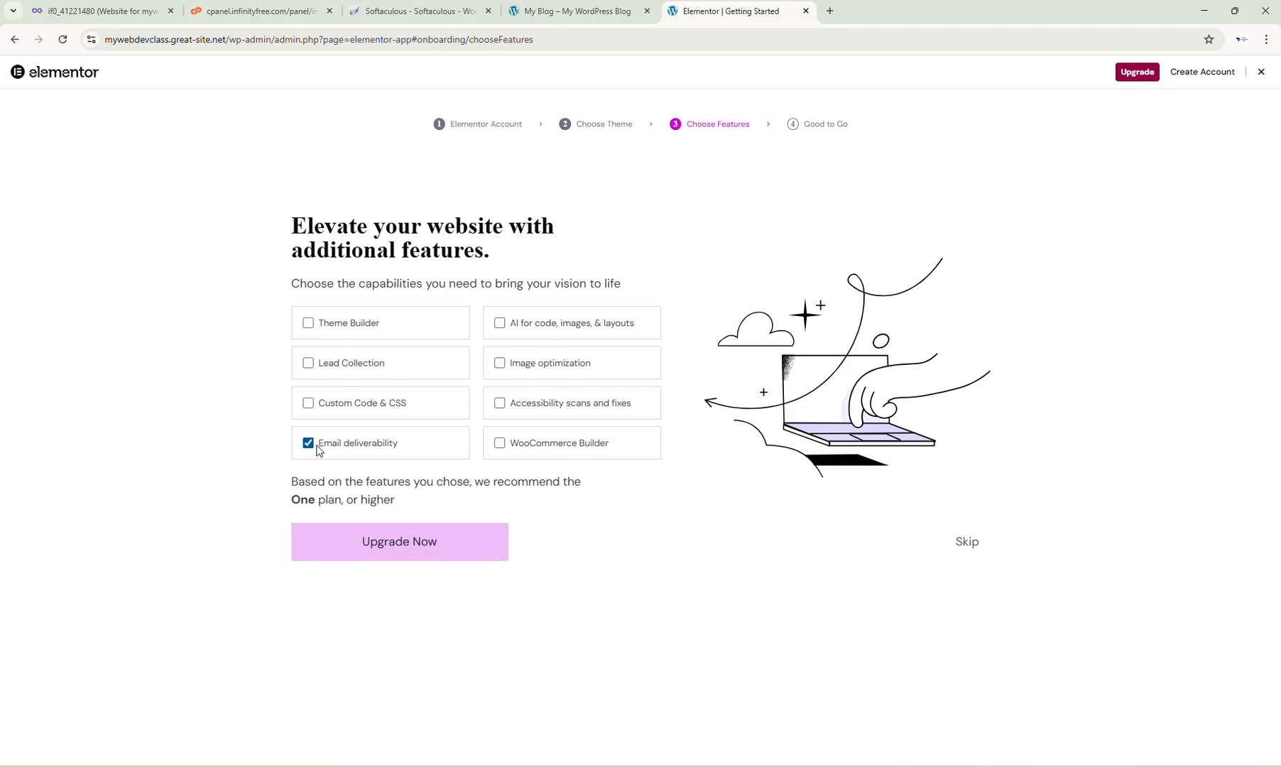
{"action": "left_click", "coordinate": [308, 411]}
{"action": "left_click", "coordinate": [309, 442]}
{"action": "left_click", "coordinate": [308, 403]}
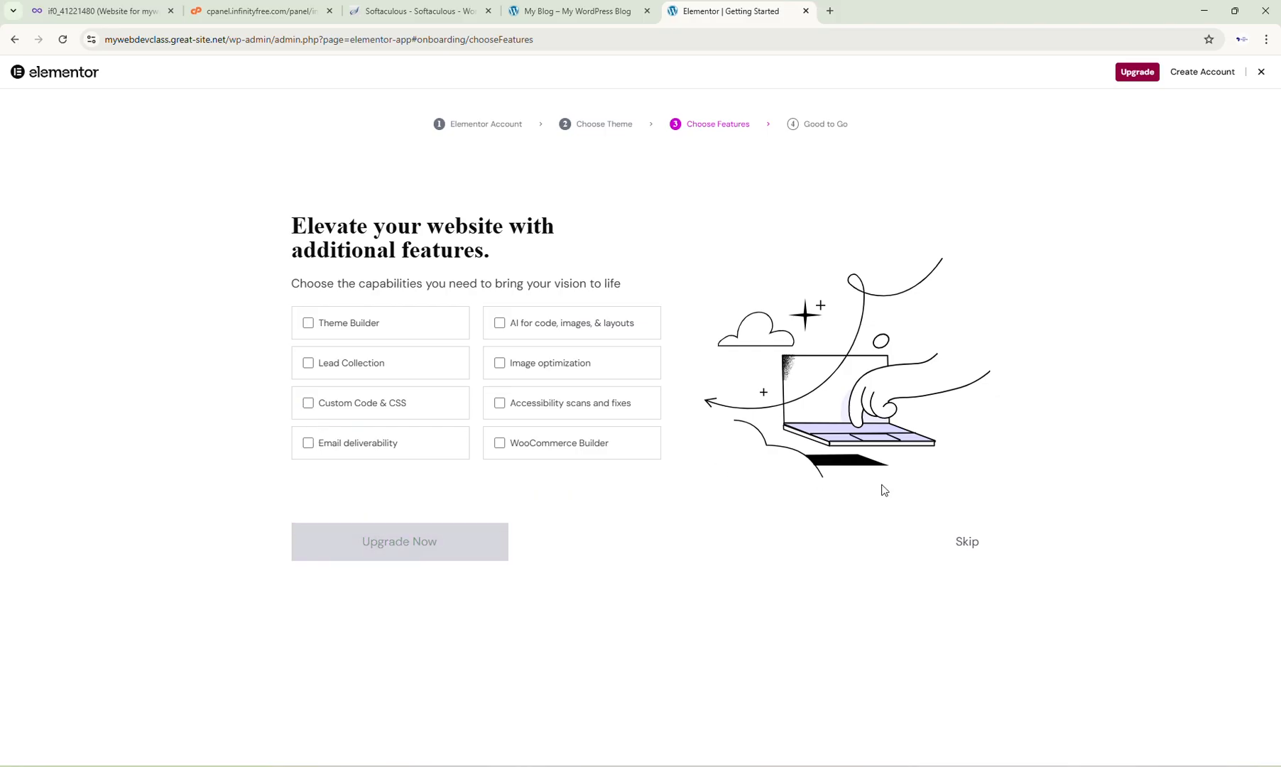
{"action": "left_click", "coordinate": [977, 542]}
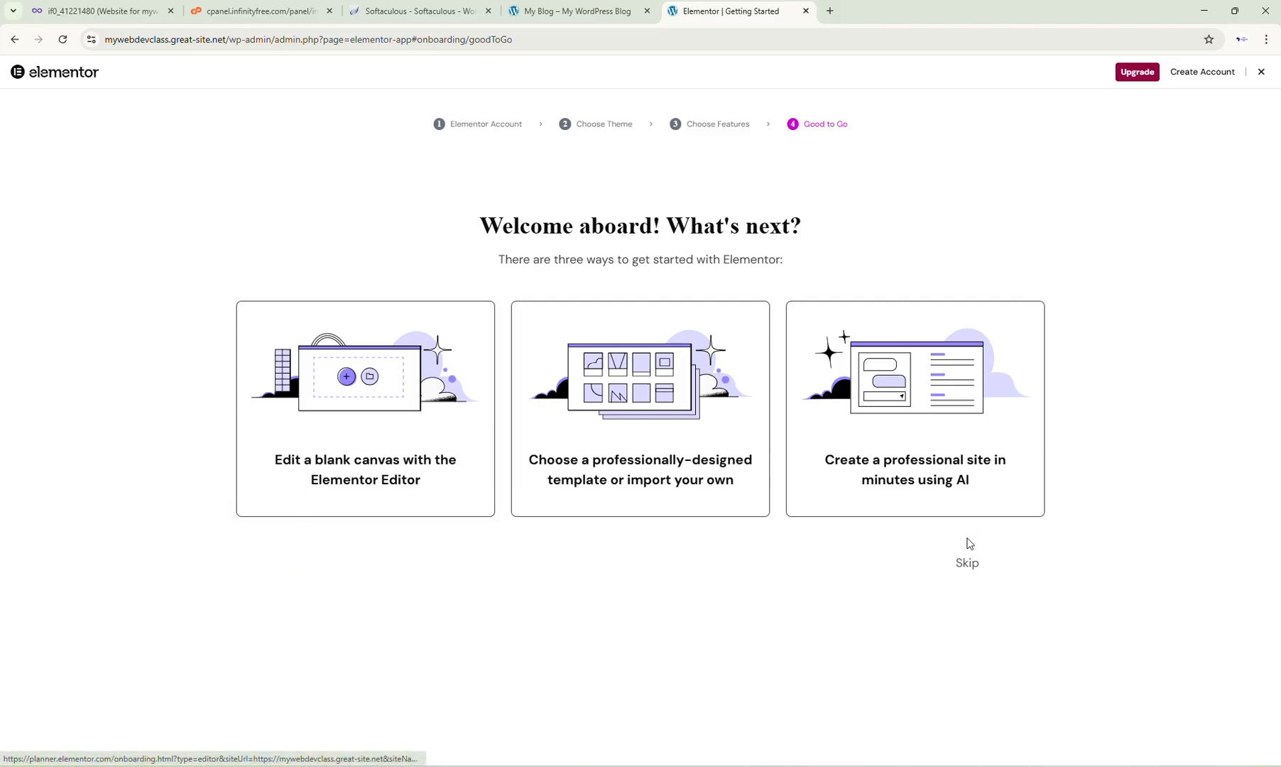
{"action": "left_click", "coordinate": [967, 563]}
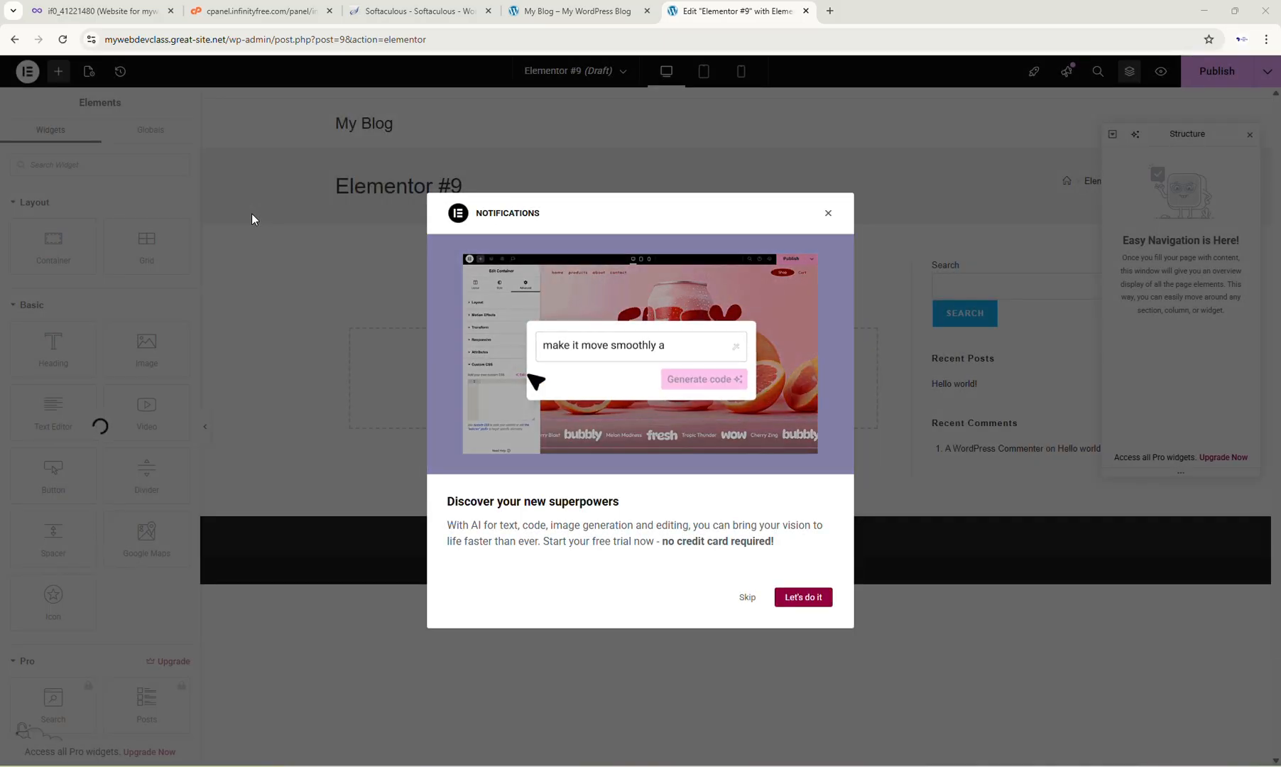
Step: Dismiss the notifications popup and close the Structure panel in the Elementor editor
{"action": "left_click", "coordinate": [754, 600]}
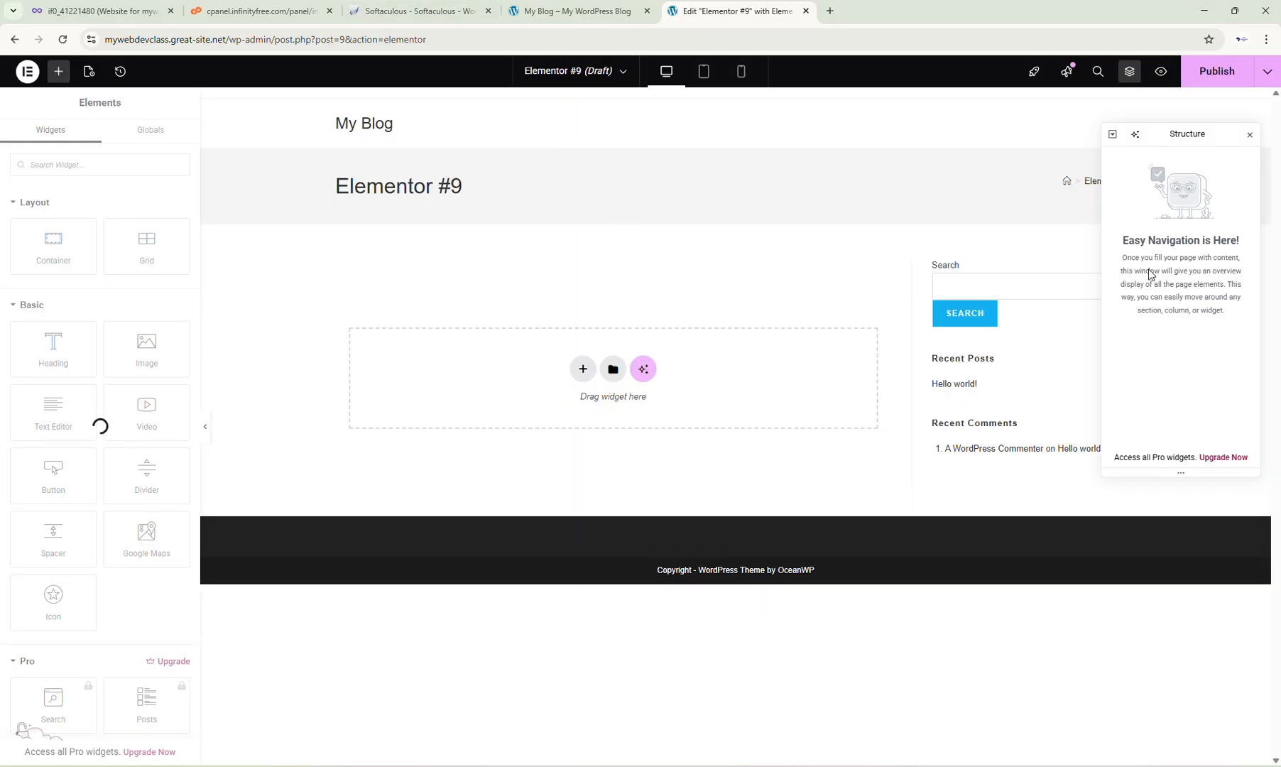
{"action": "left_click", "coordinate": [1248, 136]}
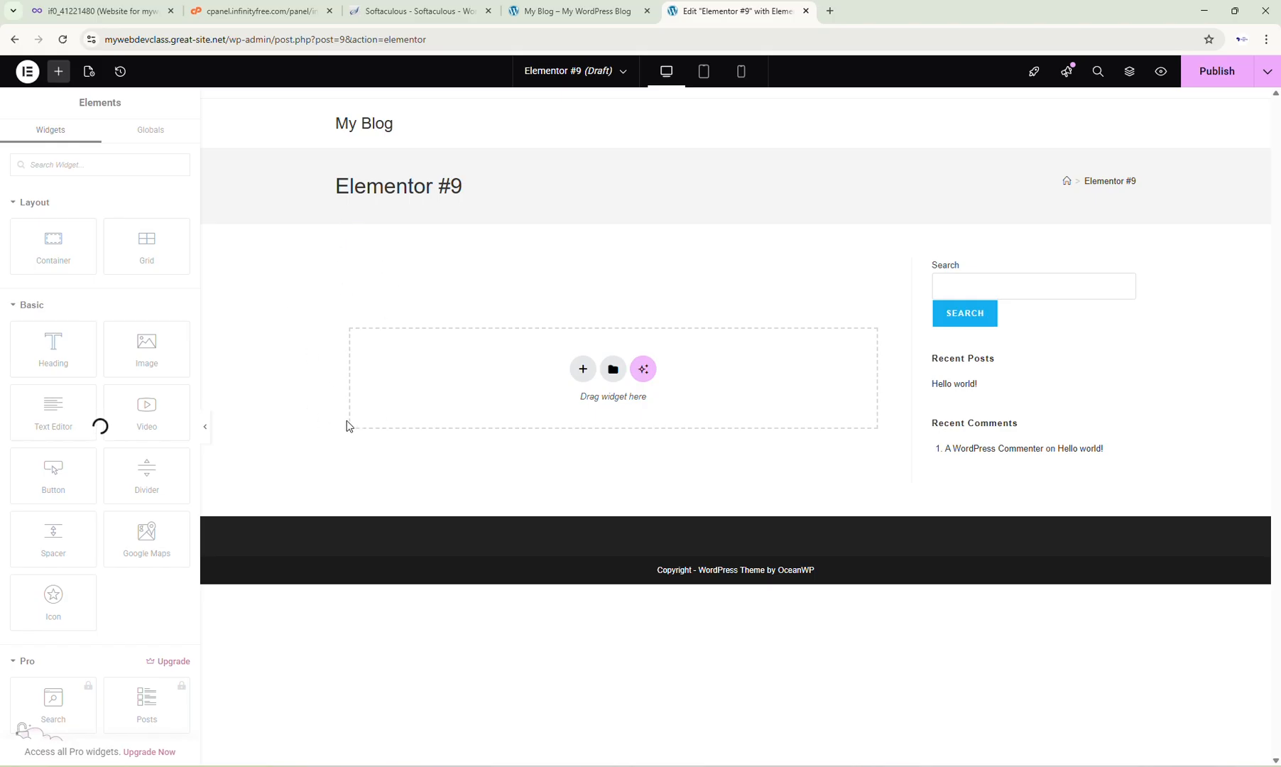
Step: Exit the Elementor editor to WordPress and step through the block editor's welcome guide
{"action": "left_click", "coordinate": [22, 74]}
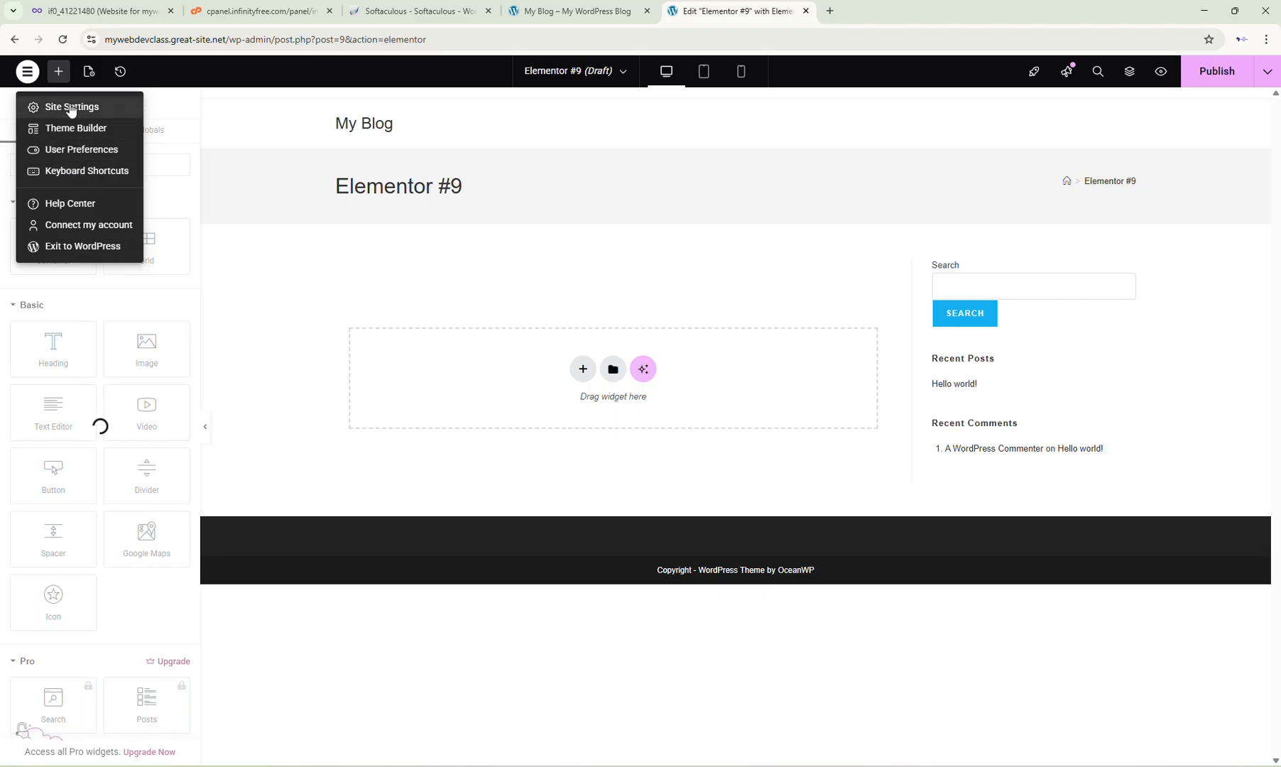
{"action": "left_click", "coordinate": [69, 245]}
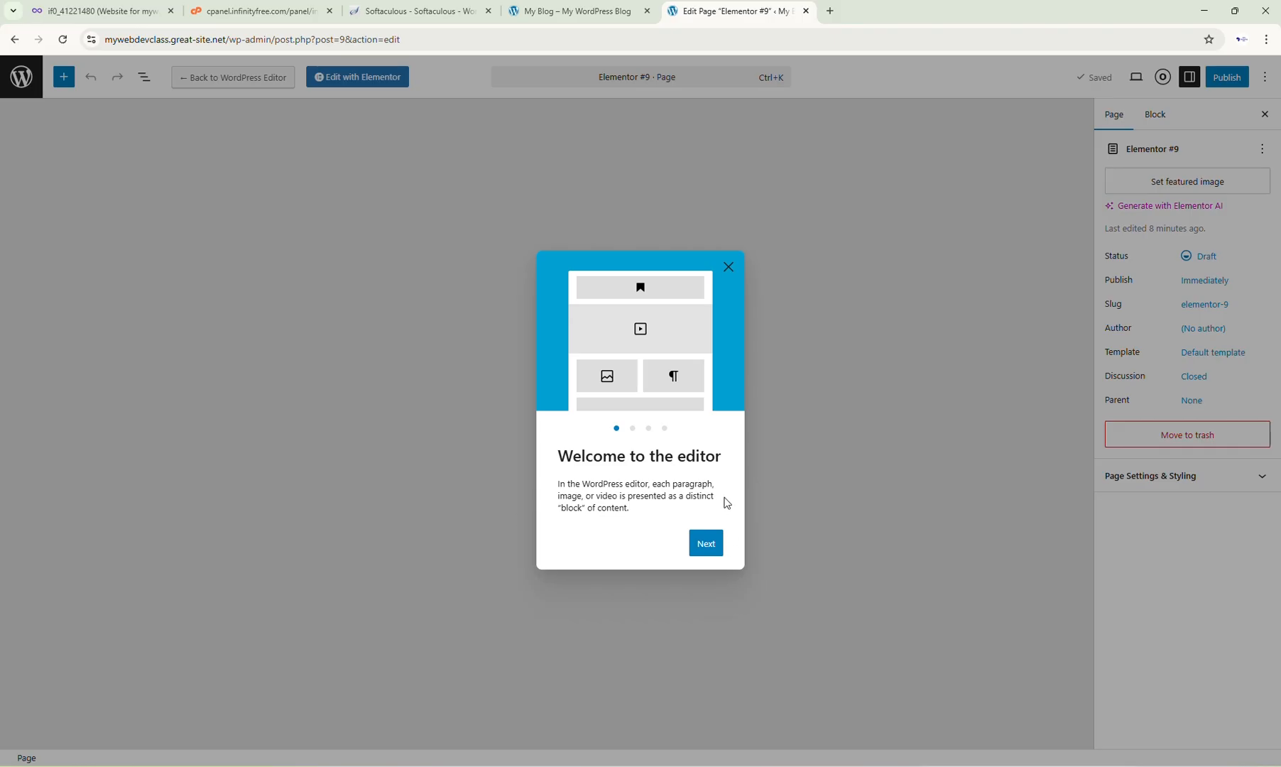
{"action": "left_click", "coordinate": [710, 554]}
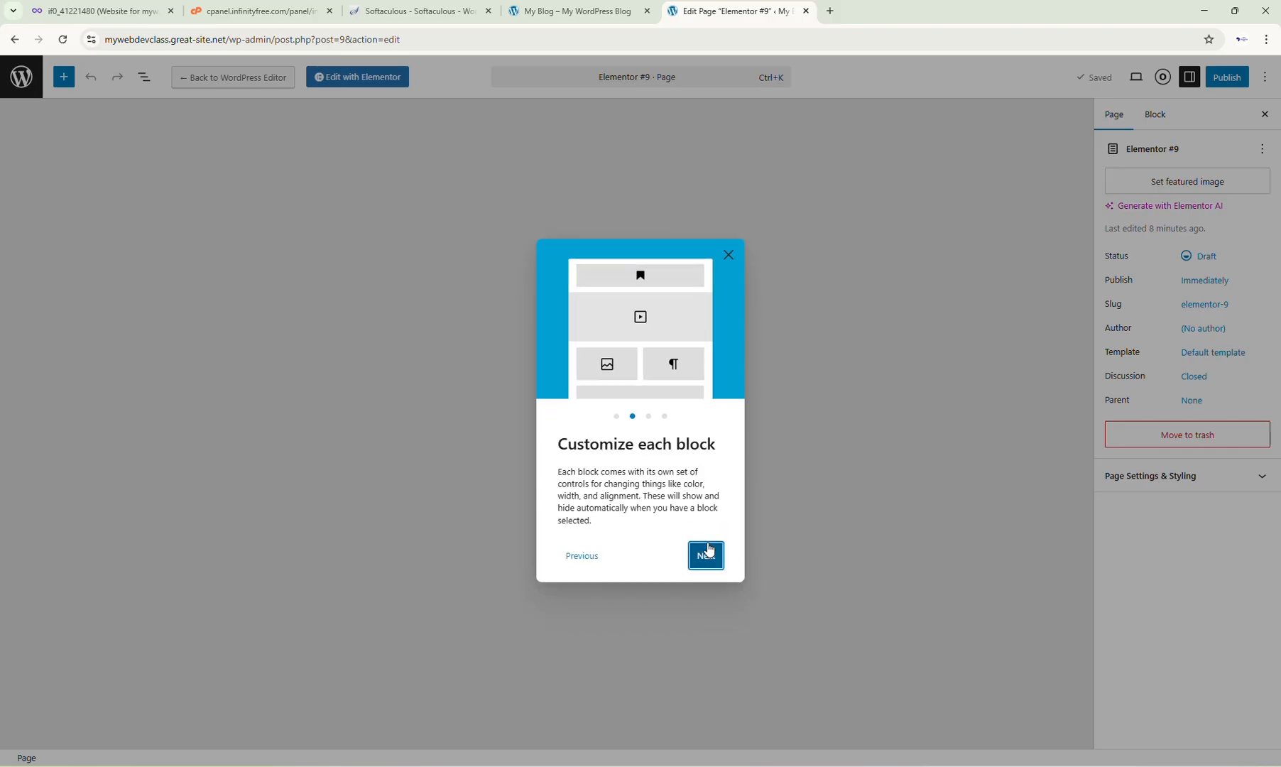
{"action": "left_click", "coordinate": [709, 552]}
{"action": "left_click", "coordinate": [709, 551]}
{"action": "left_click", "coordinate": [709, 548]}
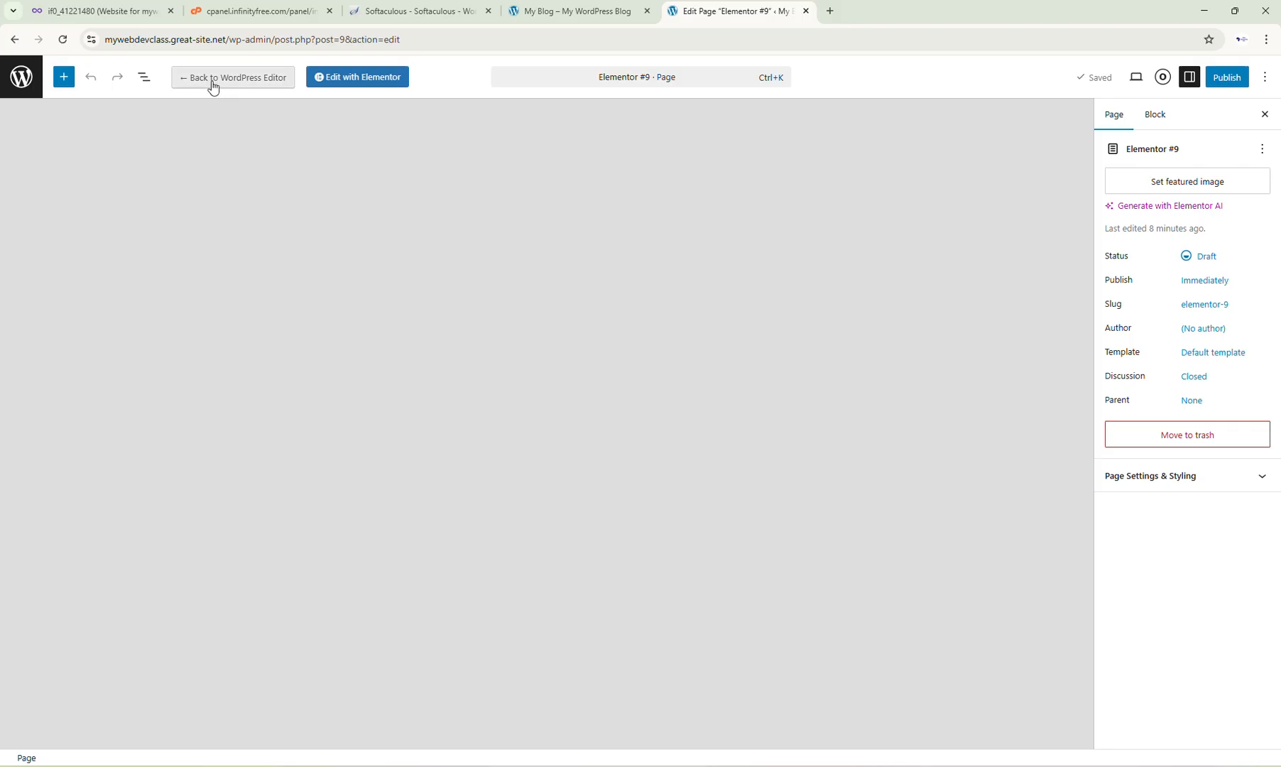
Step: Return to the admin Pages list and dismiss the editor tooltip
{"action": "left_click", "coordinate": [14, 86]}
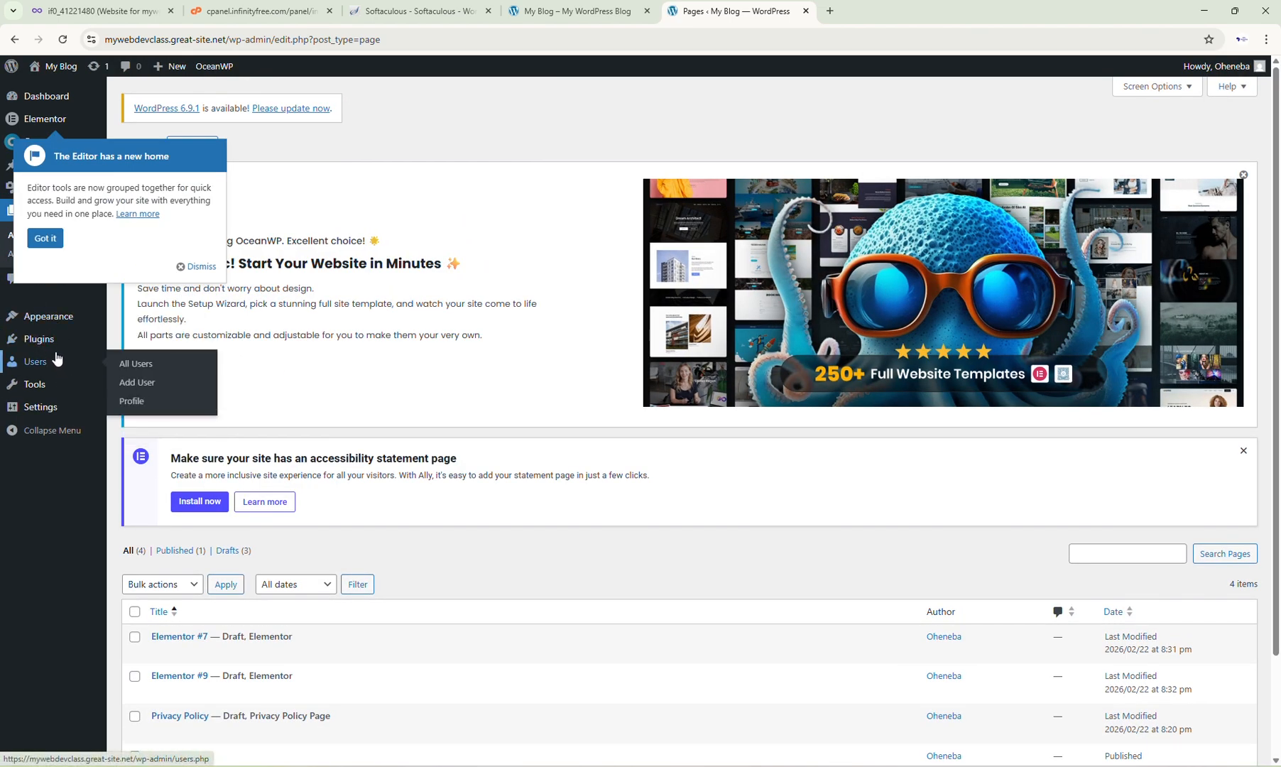
{"action": "left_click", "coordinate": [39, 237]}
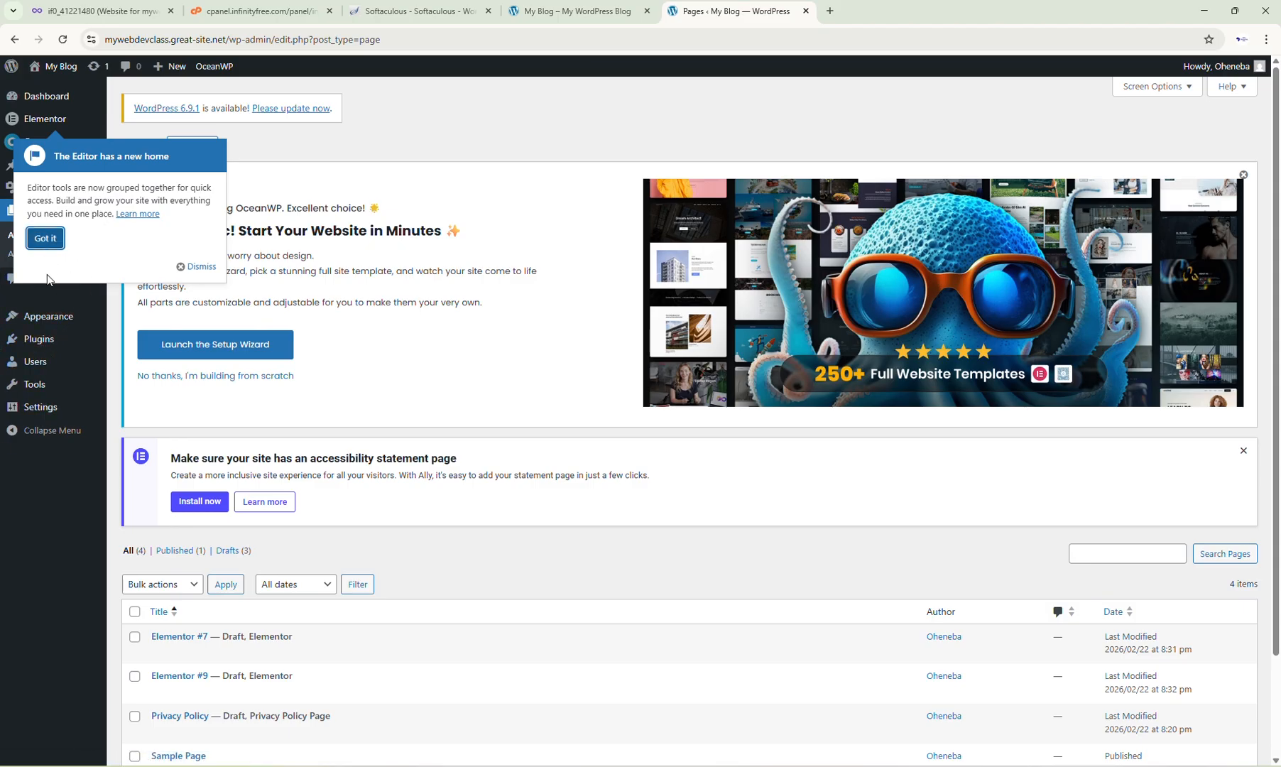
{"action": "left_click", "coordinate": [50, 245]}
{"action": "left_click", "coordinate": [183, 269]}
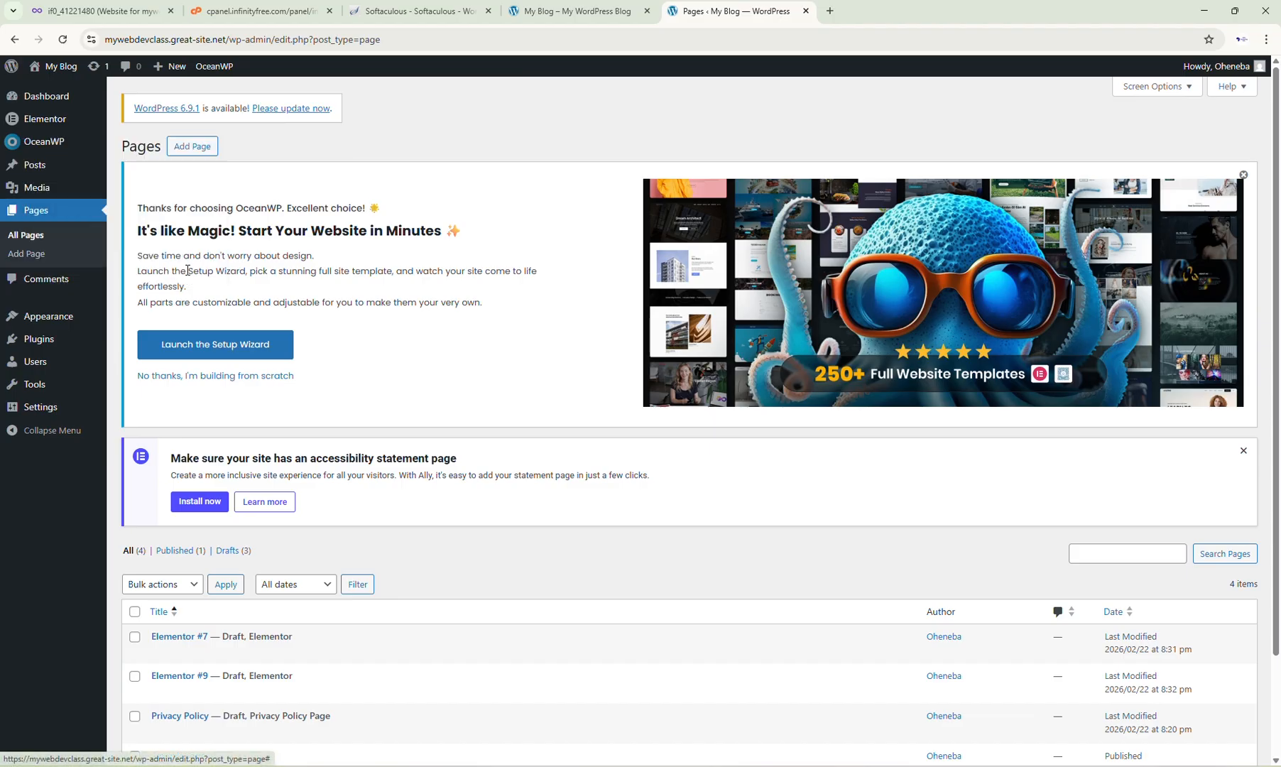
Step: Open the installed plugins list
{"action": "scroll", "coordinate": [332, 612], "scroll_direction": "down", "scroll_amount": 2}
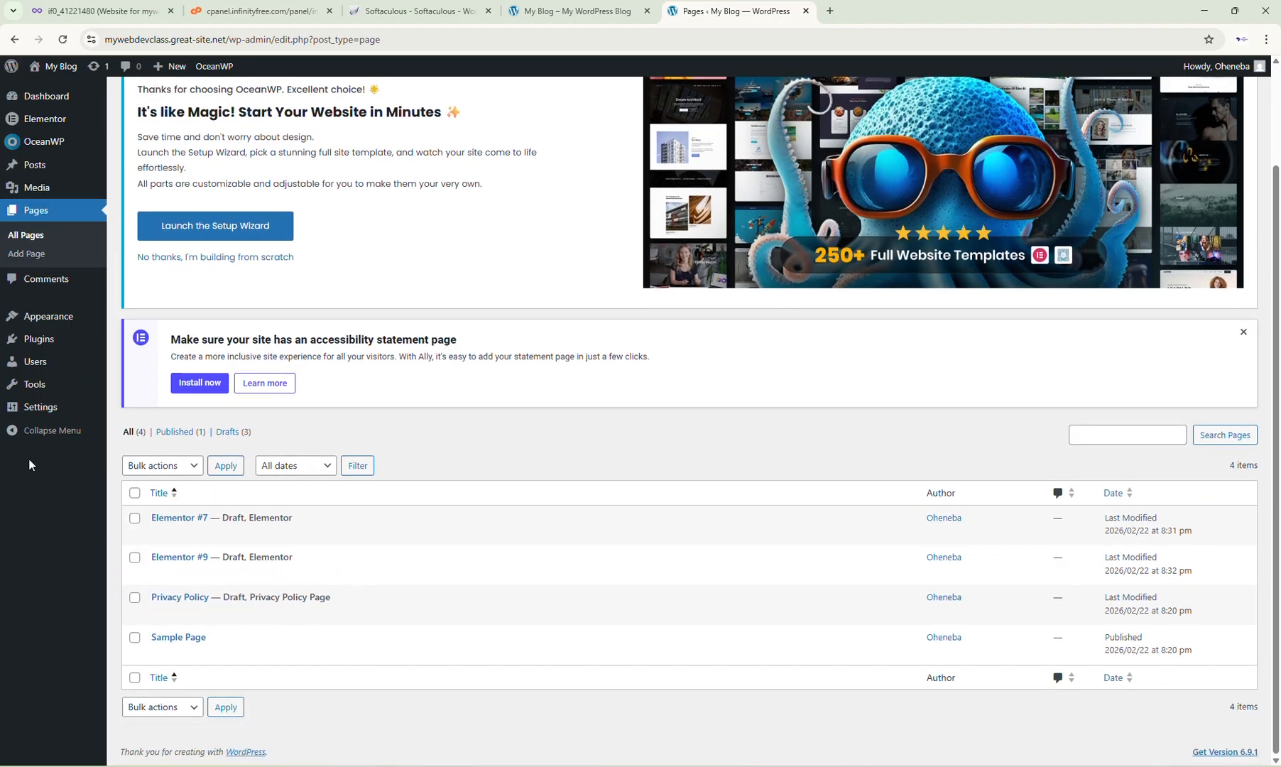
{"action": "mouse_move", "coordinate": [55, 345]}
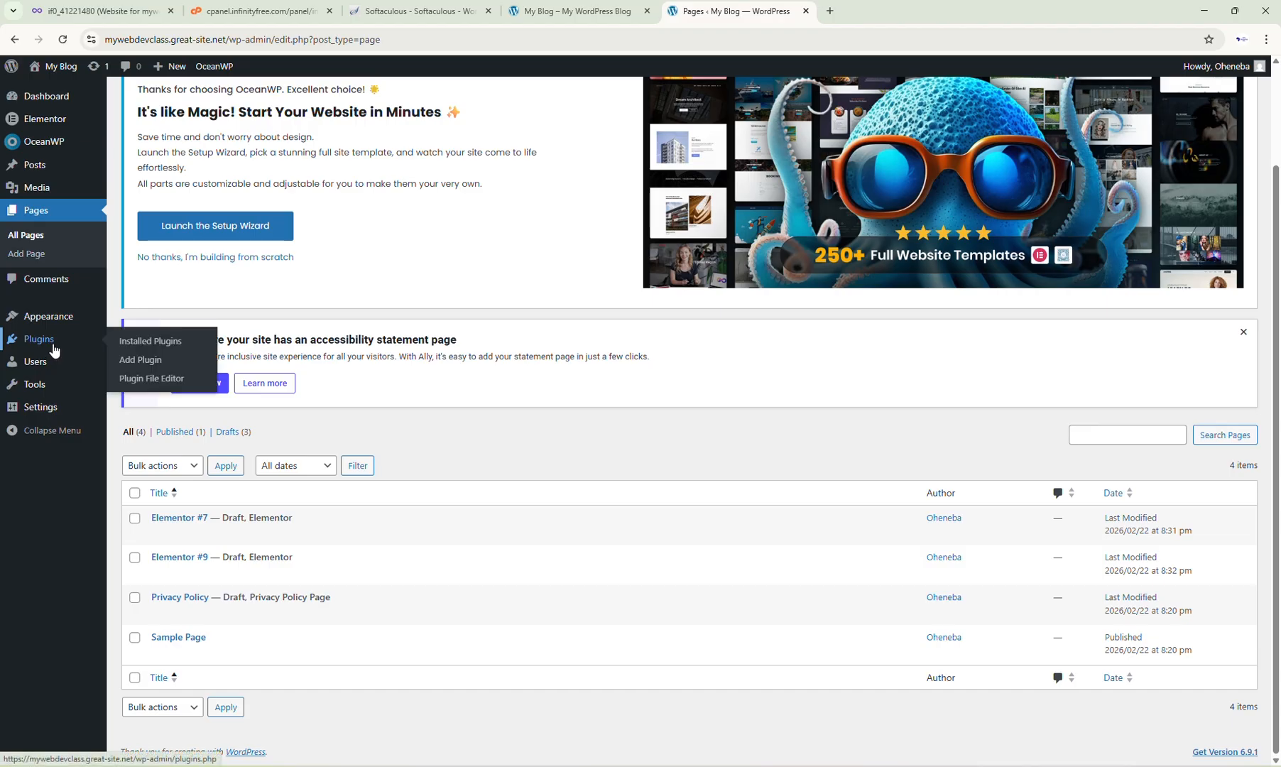
{"action": "left_click", "coordinate": [143, 343]}
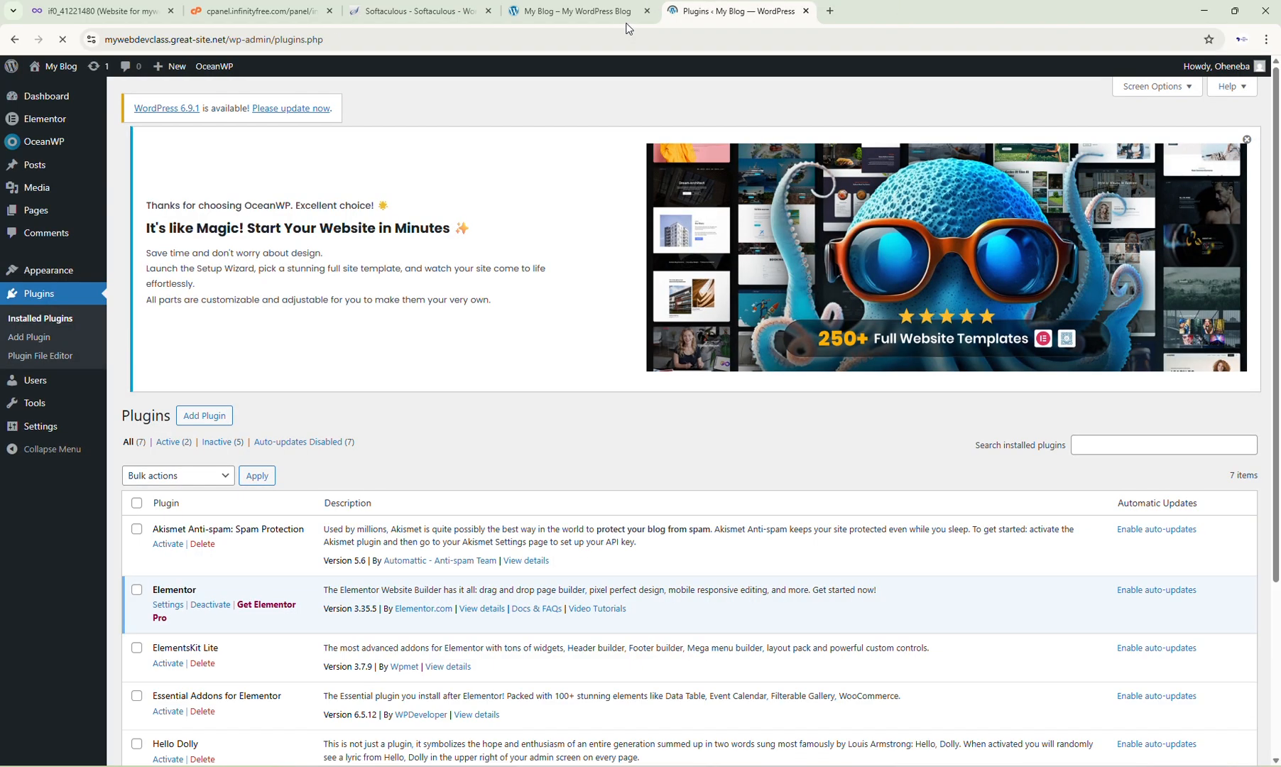
Step: Select the Royal Elementor Addons, ElementsKit Lite and Essential Addons for Elementor plugins
{"action": "scroll", "coordinate": [313, 586], "scroll_direction": "down", "scroll_amount": 3}
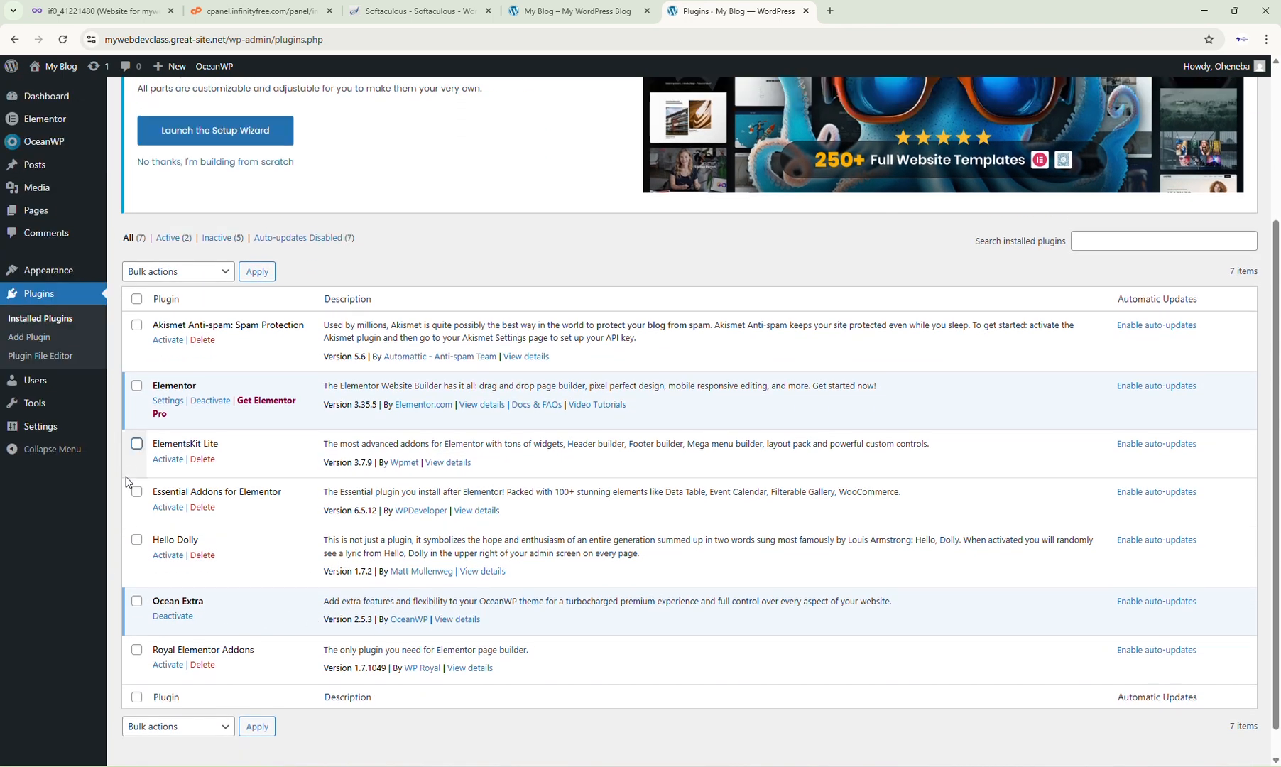
{"action": "left_click", "coordinate": [137, 651]}
{"action": "left_click", "coordinate": [137, 445]}
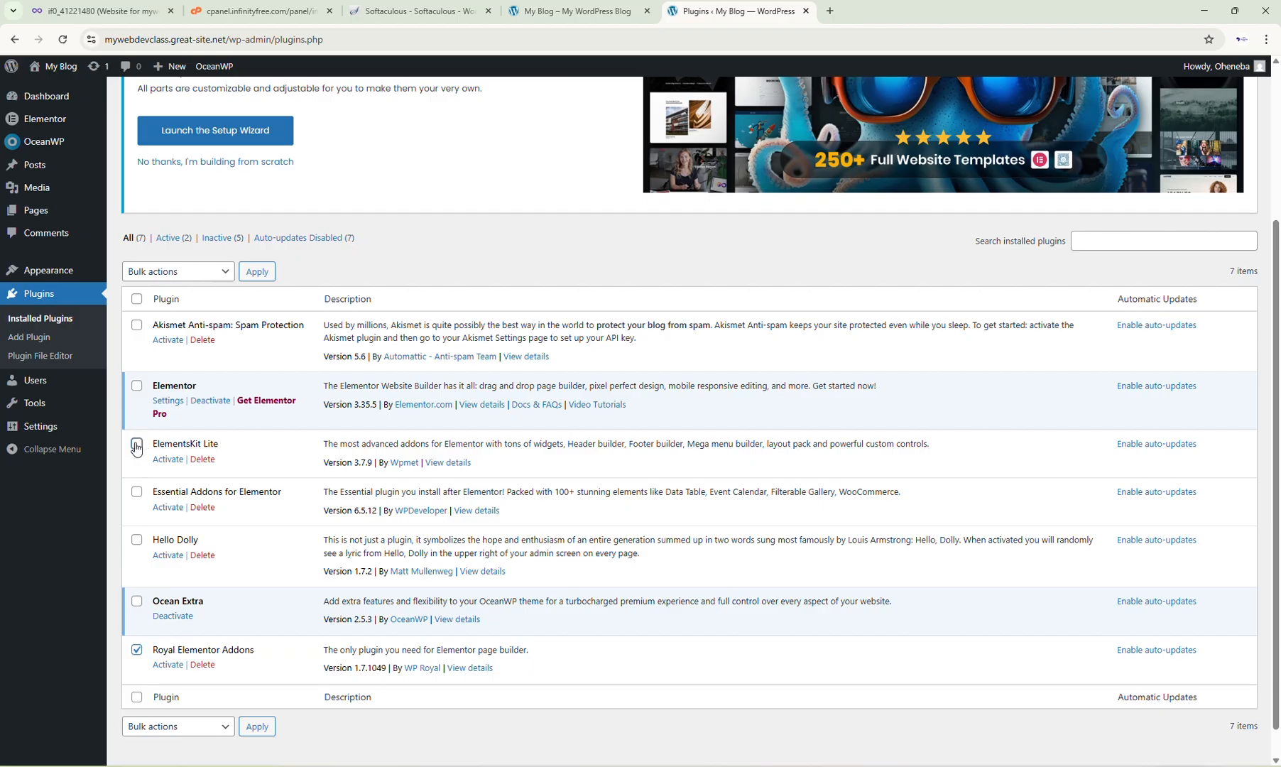
{"action": "left_click", "coordinate": [137, 493]}
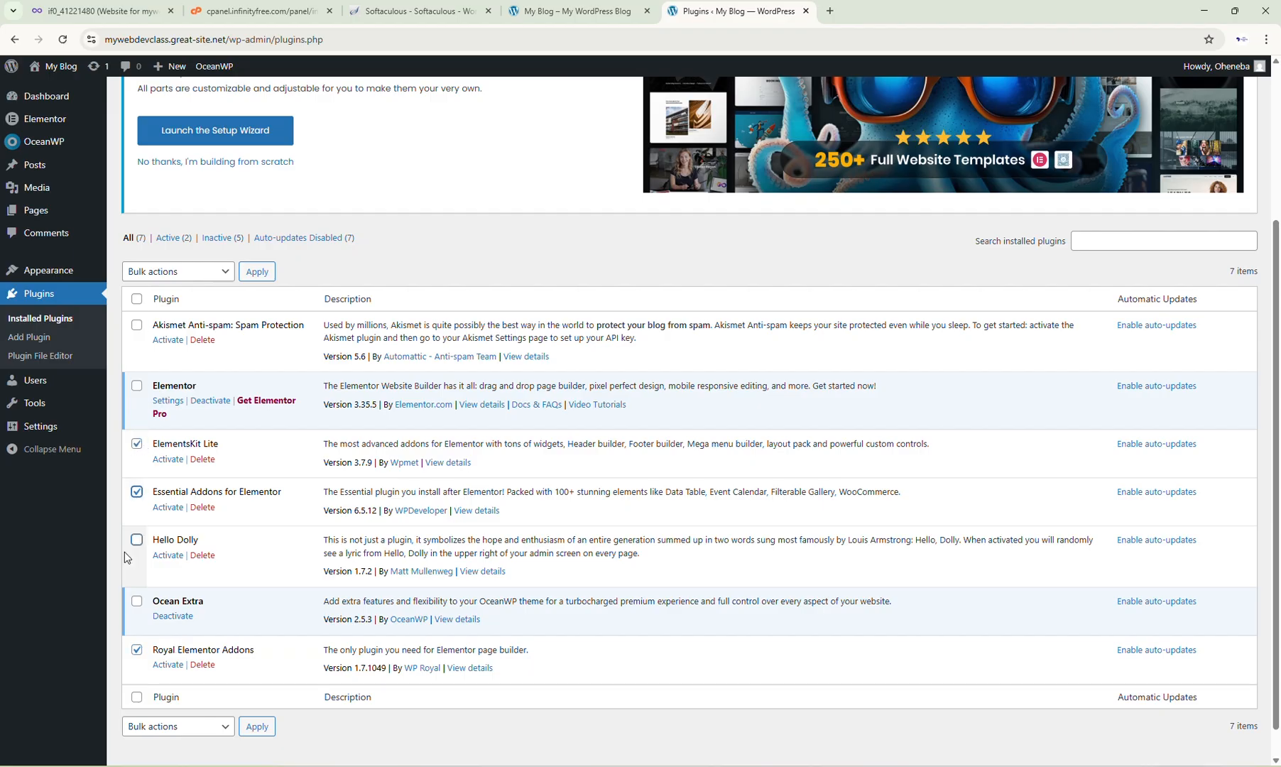
Step: Delete the Hello Dolly and Akismet Anti-spam plugins
{"action": "left_click", "coordinate": [201, 555]}
{"action": "left_click", "coordinate": [700, 123]}
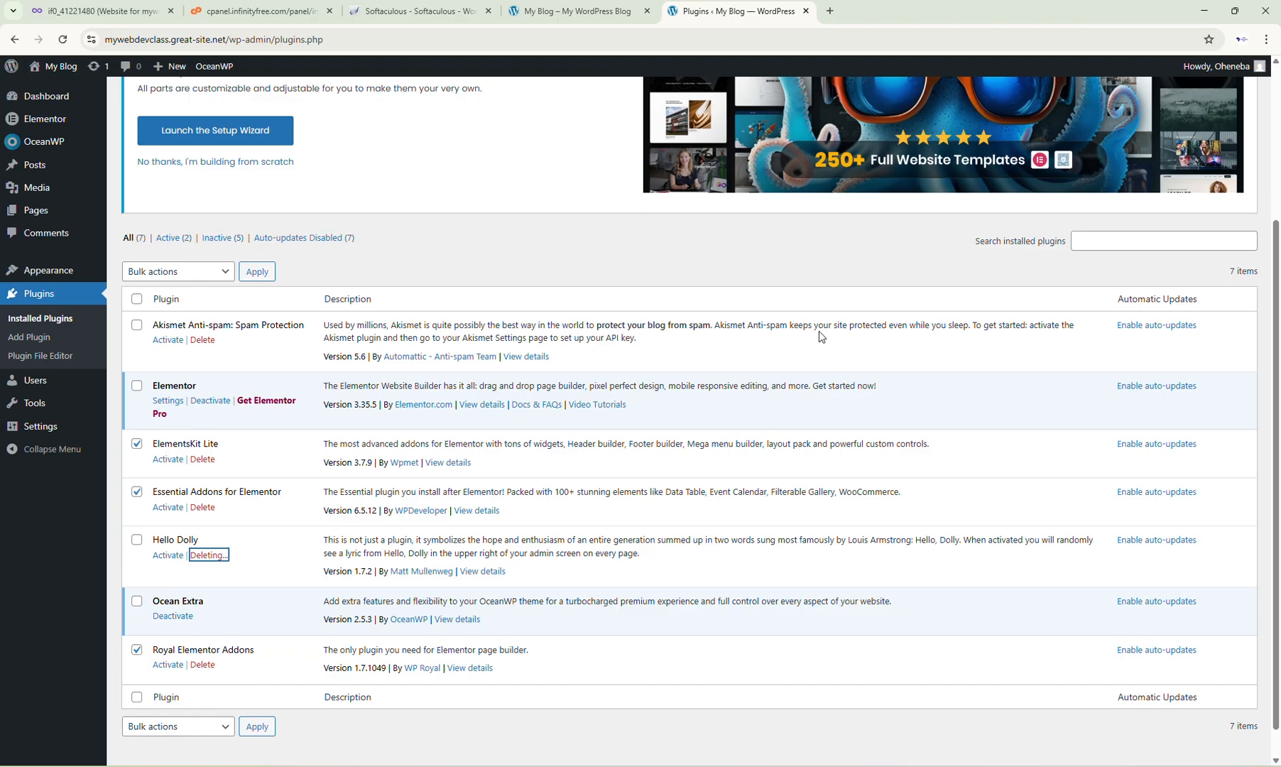
{"action": "left_click", "coordinate": [200, 343]}
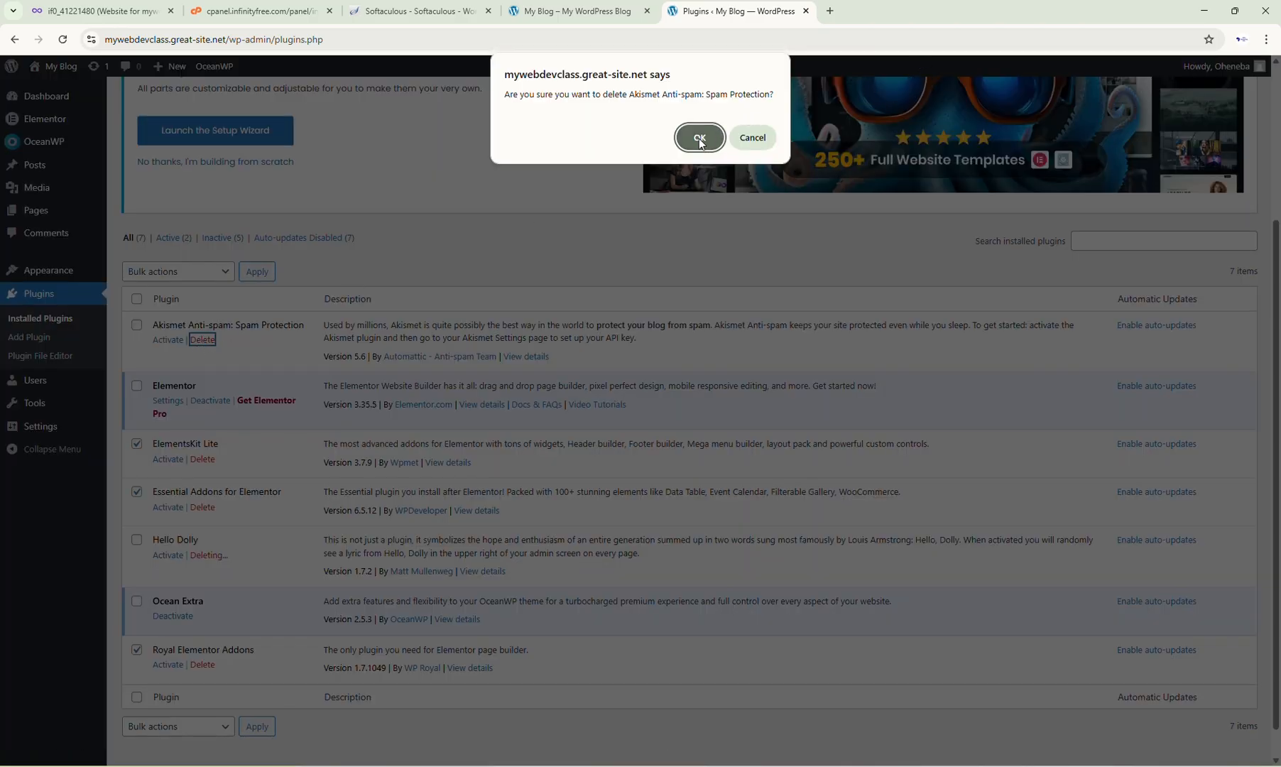
{"action": "left_click", "coordinate": [699, 138]}
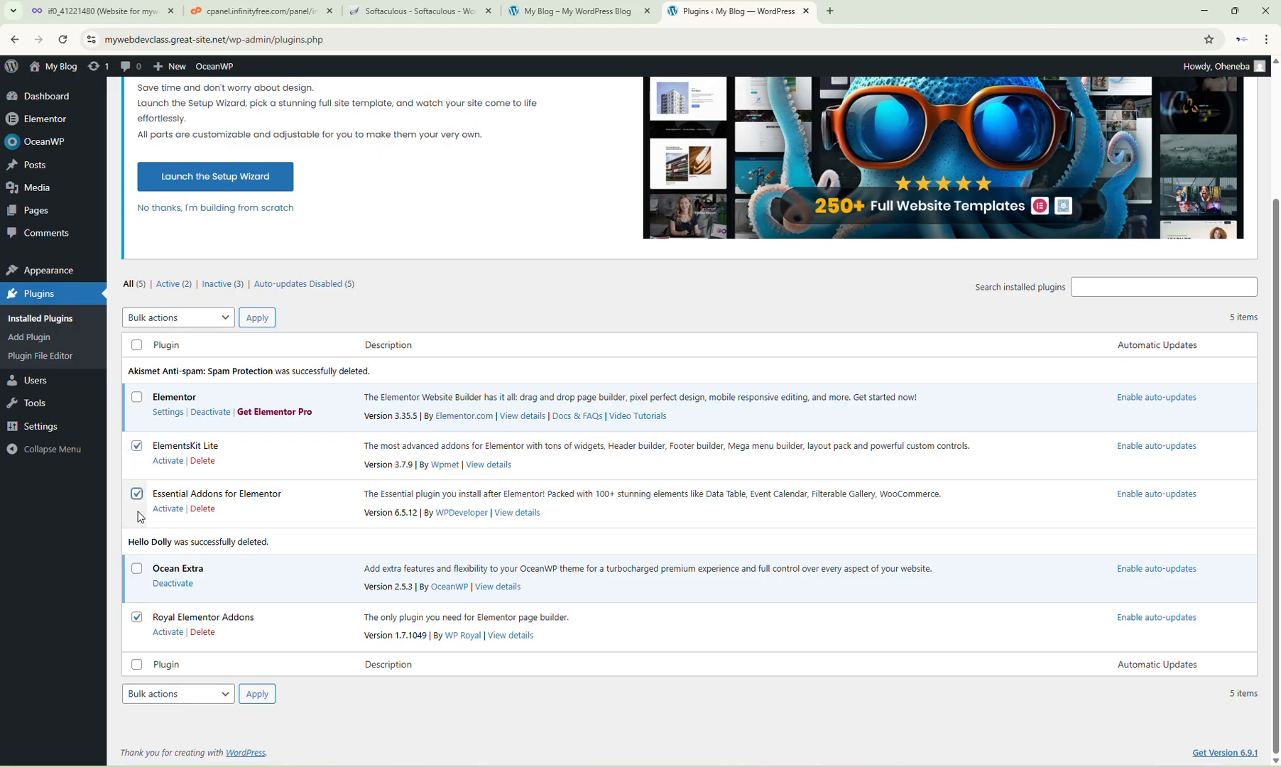
Step: Bulk-activate the selected Elementor addon plugins
{"action": "left_click", "coordinate": [226, 322]}
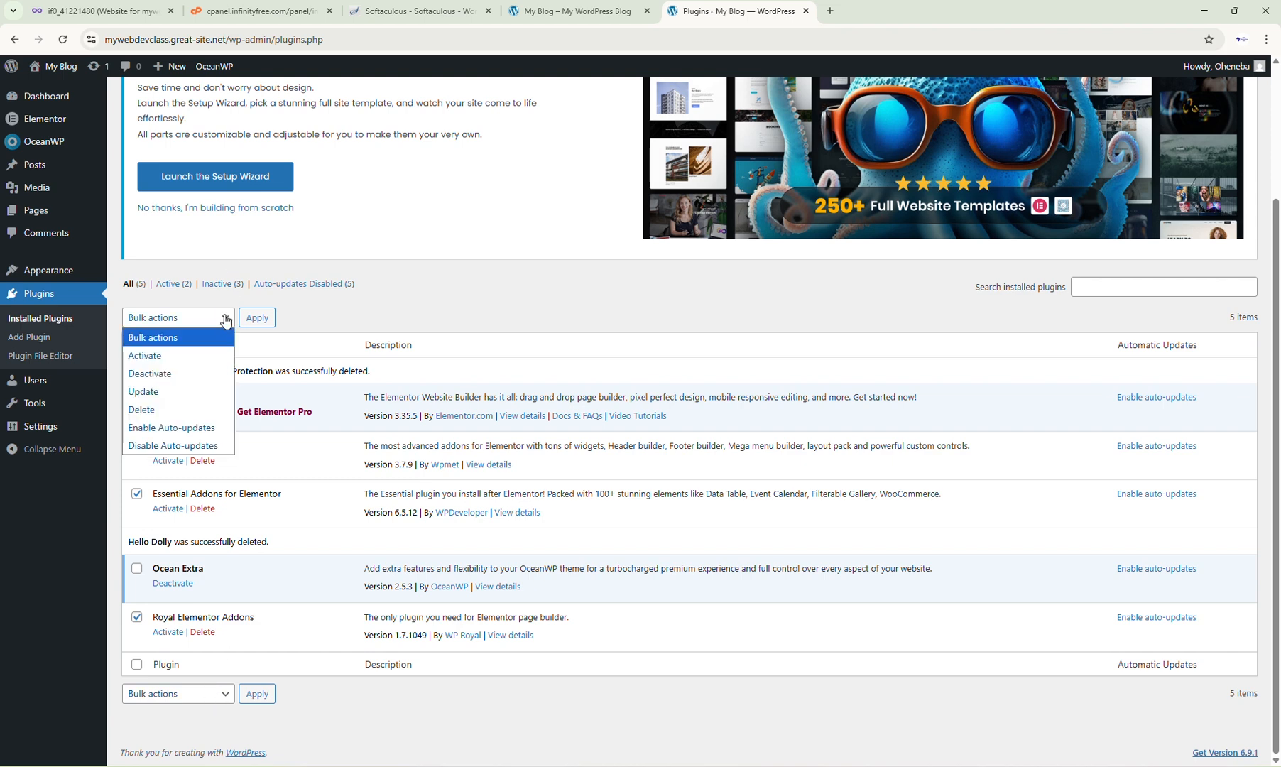
{"action": "left_click", "coordinate": [209, 355]}
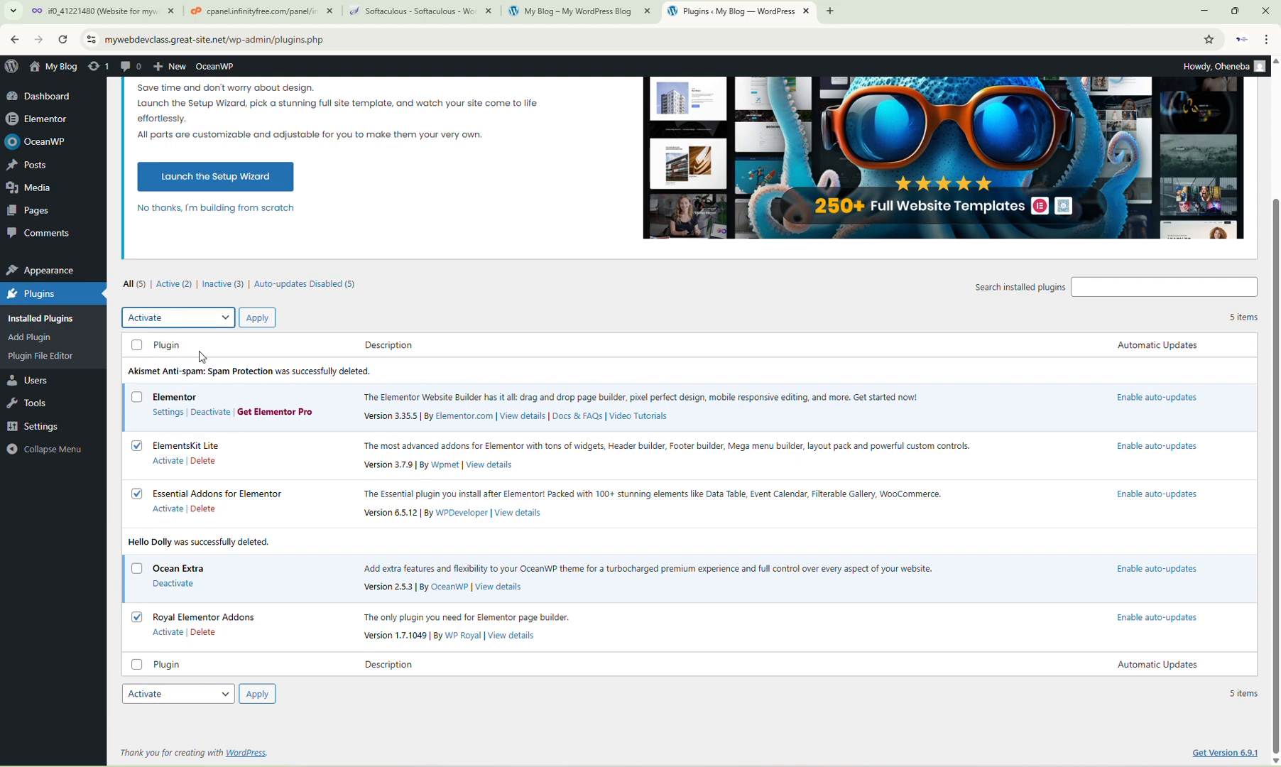
{"action": "left_click", "coordinate": [208, 317]}
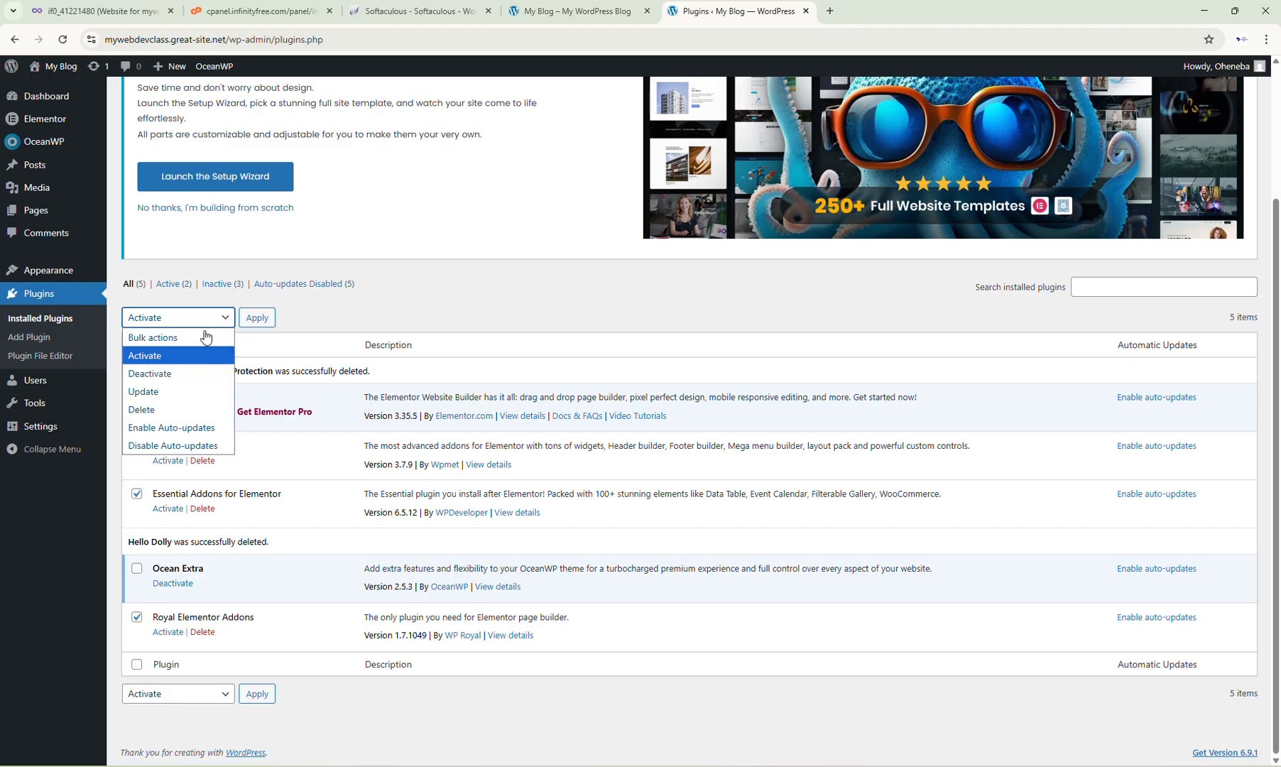
{"action": "left_click", "coordinate": [189, 358]}
{"action": "left_click", "coordinate": [258, 320]}
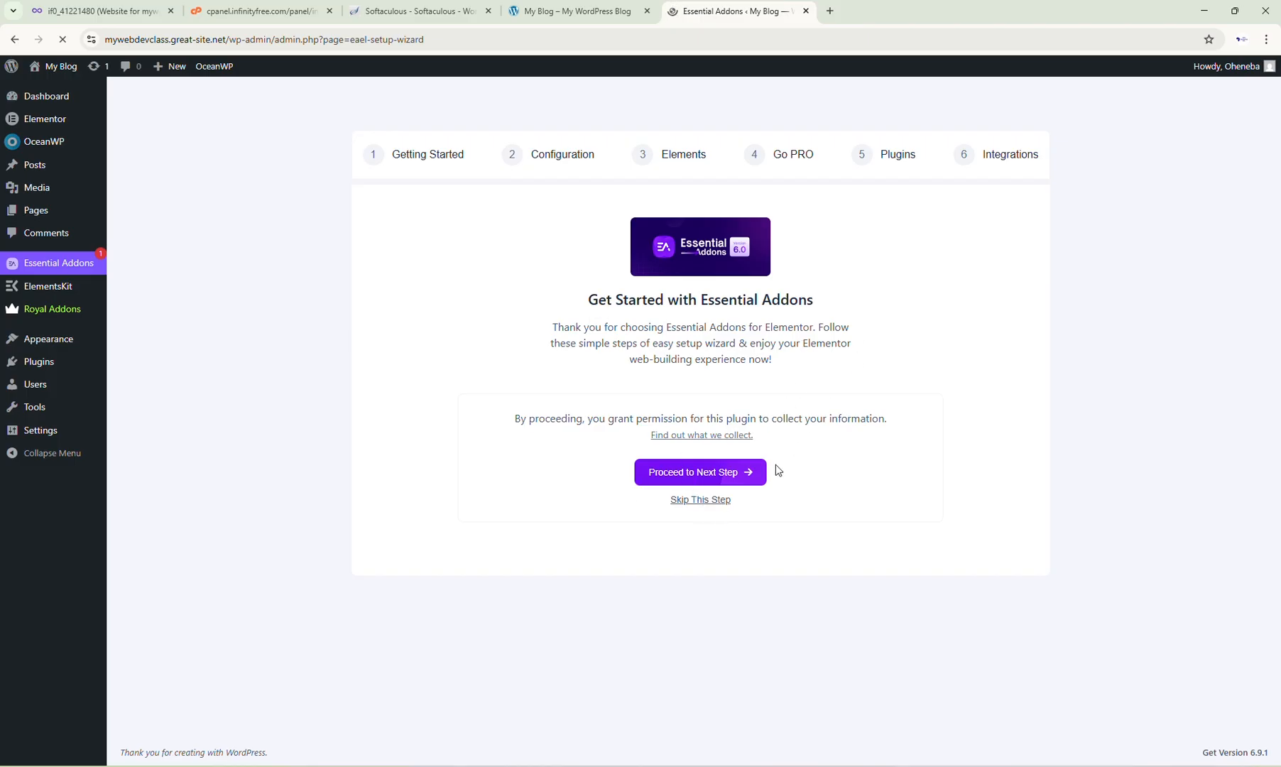
Step: Run the Essential Addons setup wizard in Basic mode, keeping default elements and enabling templates and blocks
{"action": "left_click", "coordinate": [738, 473]}
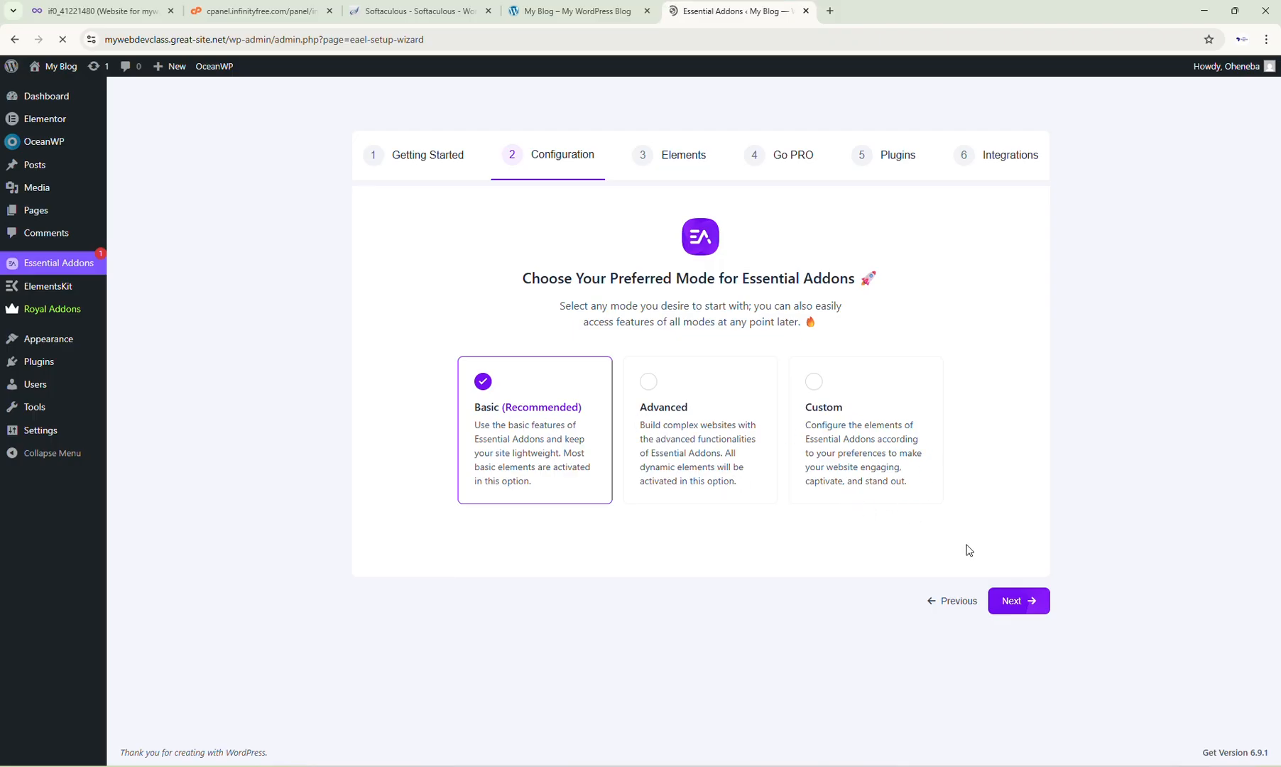
{"action": "left_click", "coordinate": [1013, 602]}
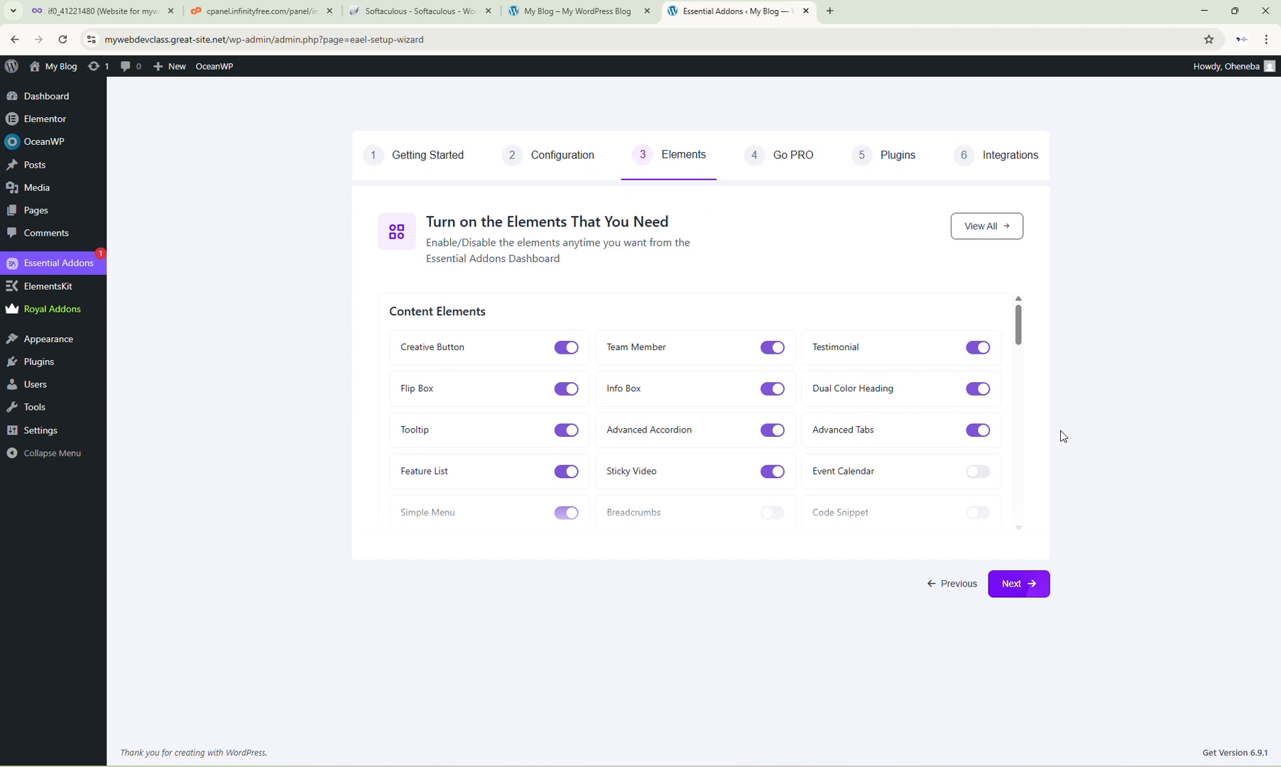
{"action": "left_click", "coordinate": [1032, 587]}
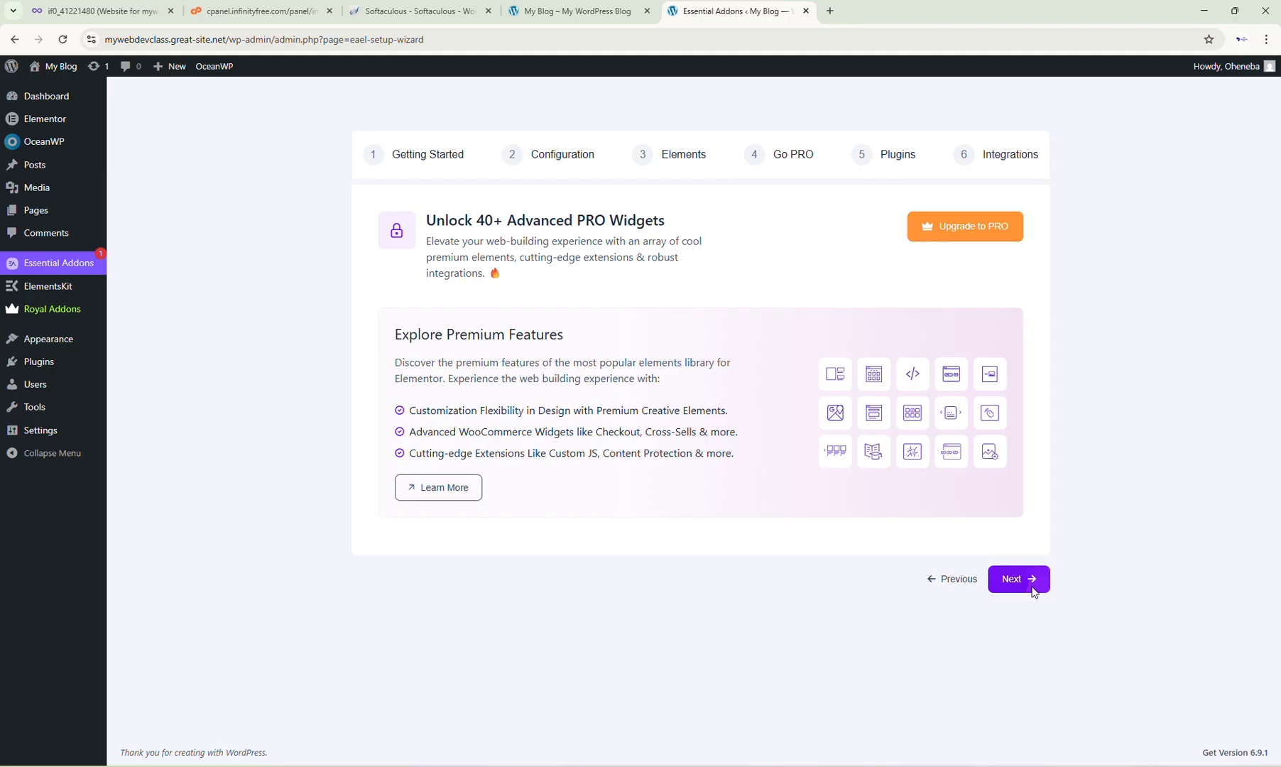
{"action": "left_click", "coordinate": [1032, 589]}
{"action": "scroll", "coordinate": [979, 575], "scroll_direction": "down", "scroll_amount": 1}
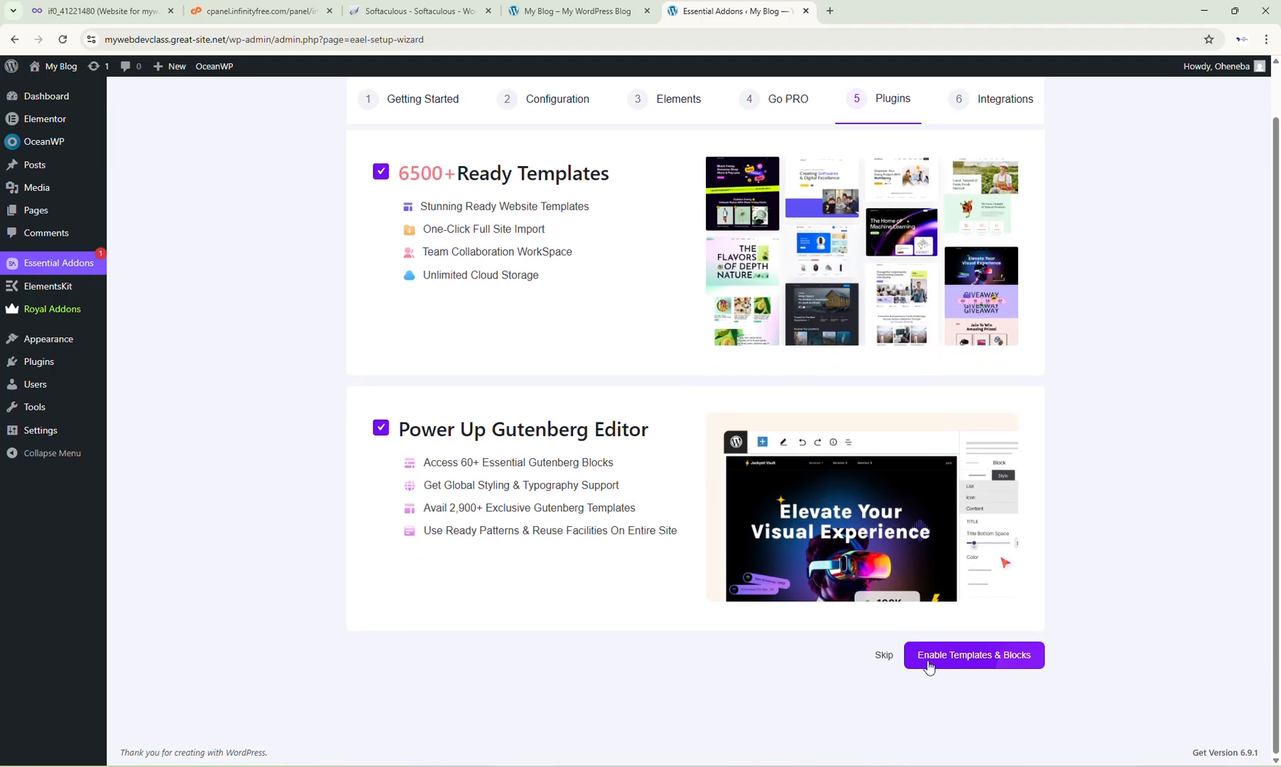
{"action": "left_click", "coordinate": [986, 662]}
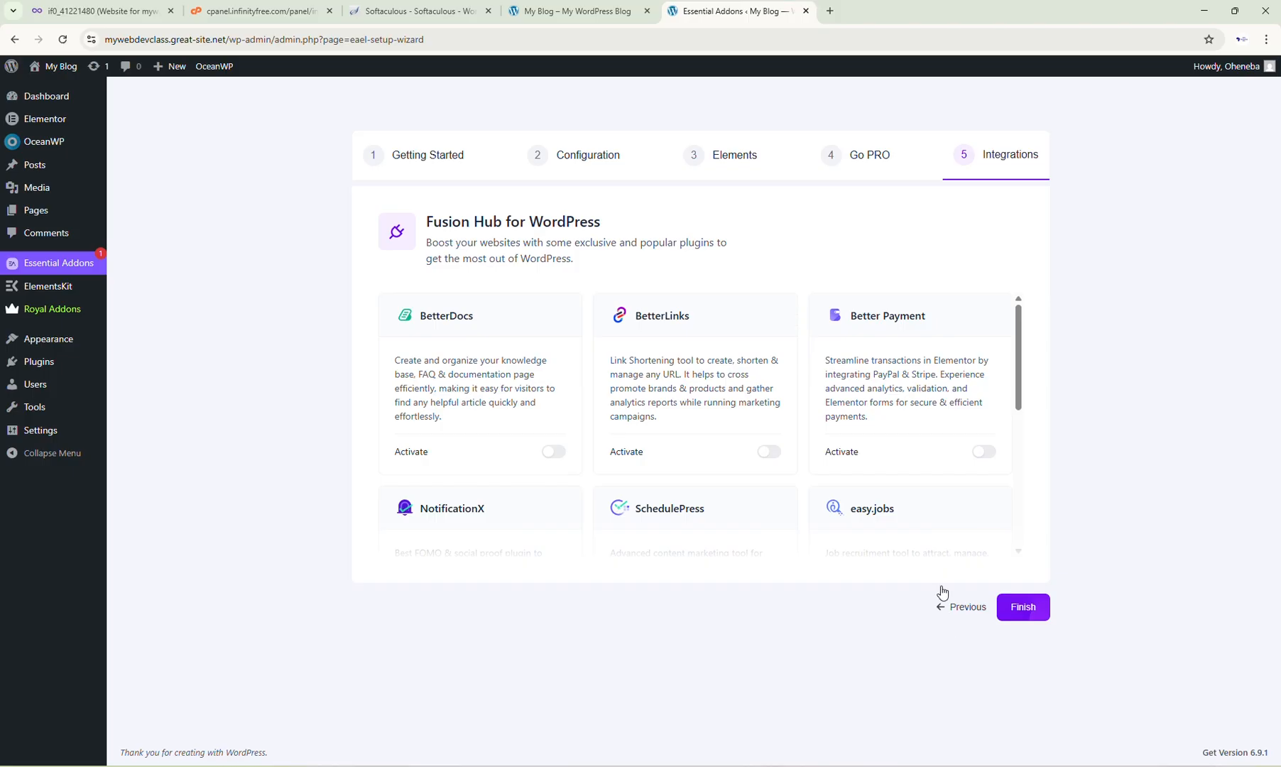
Step: Browse the Fusion Hub integrations listed in the wizard's final step
{"action": "scroll", "coordinate": [947, 382], "scroll_direction": "down", "scroll_amount": 5}
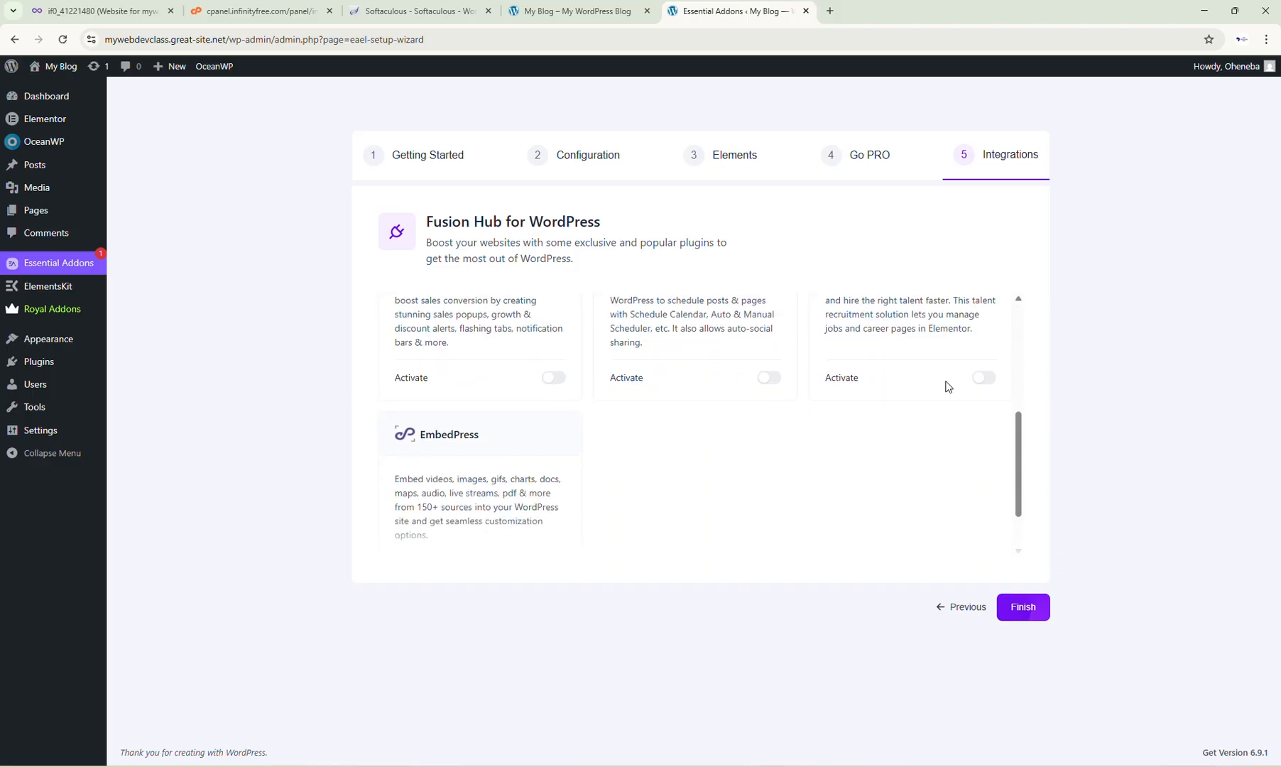
{"action": "scroll", "coordinate": [945, 387], "scroll_direction": "up", "scroll_amount": 5}
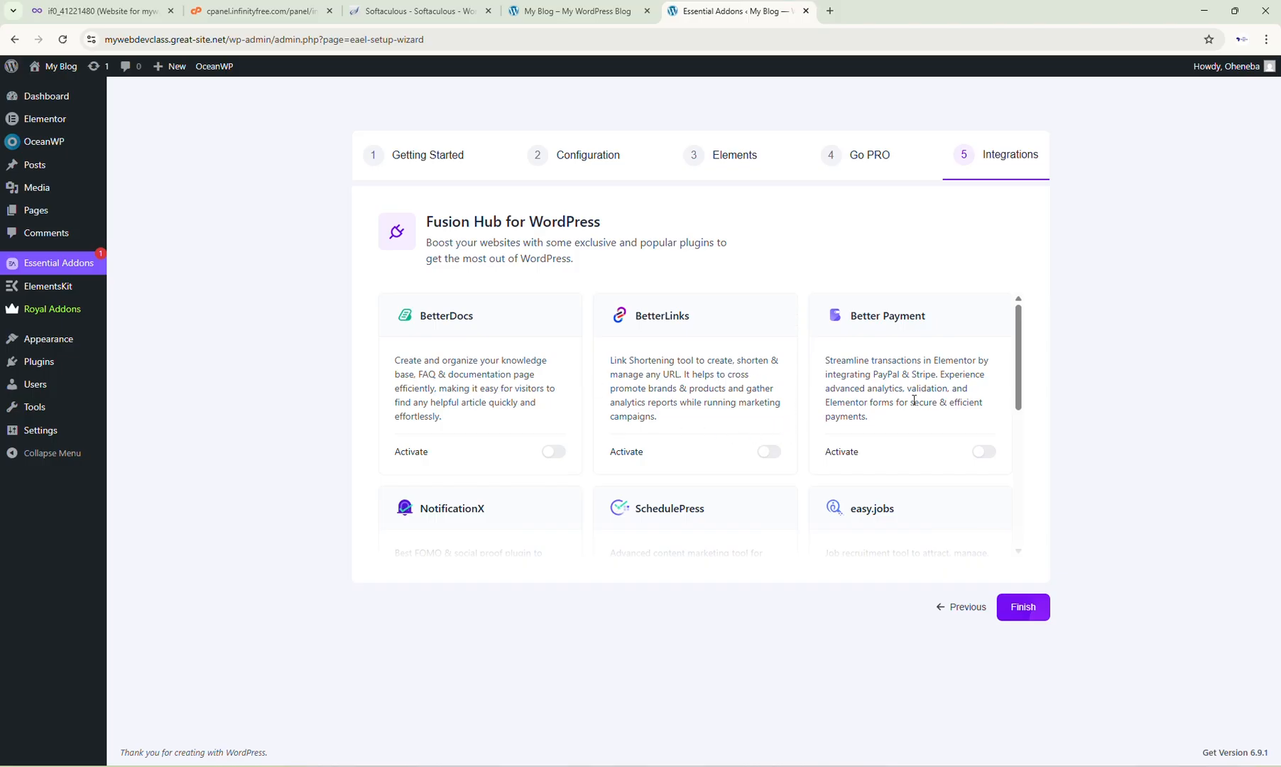
{"action": "scroll", "coordinate": [930, 352], "scroll_direction": "down", "scroll_amount": 5}
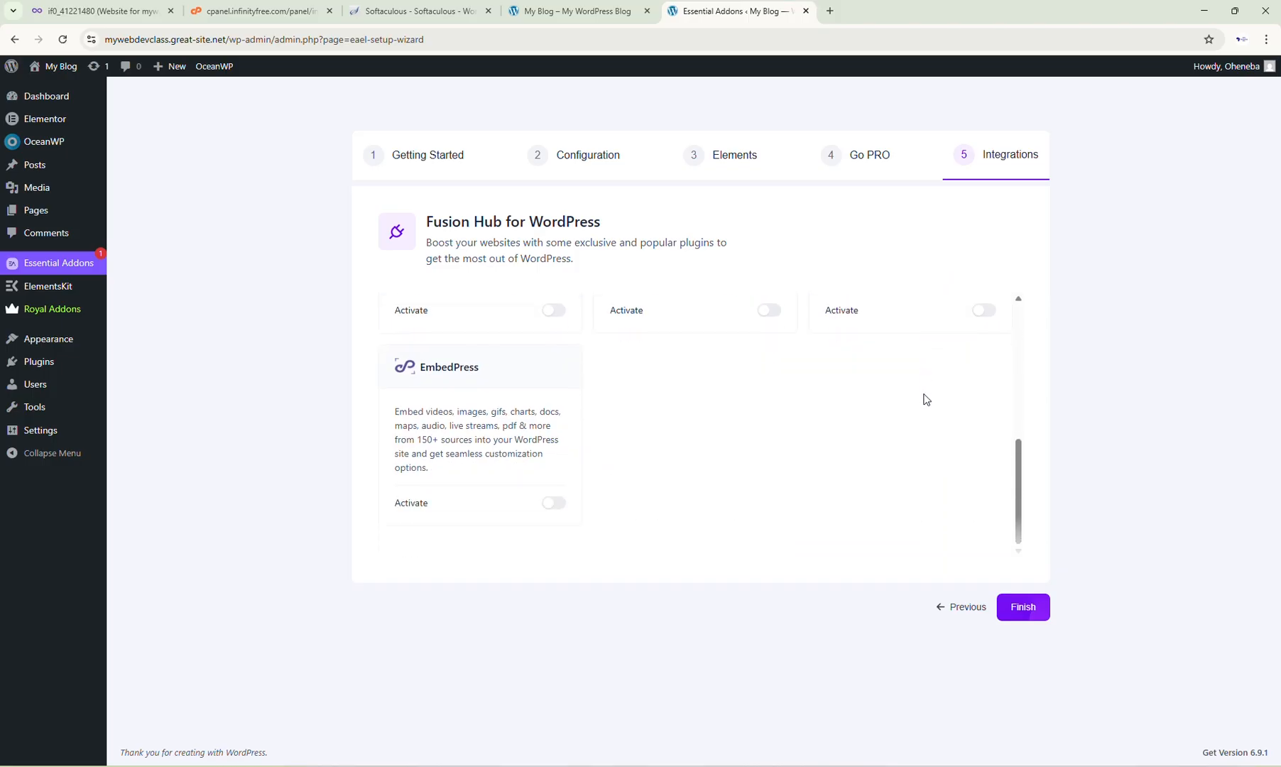
Step: Finish the Essential Addons setup wizard and close the congratulations dialog
{"action": "left_click", "coordinate": [1030, 613]}
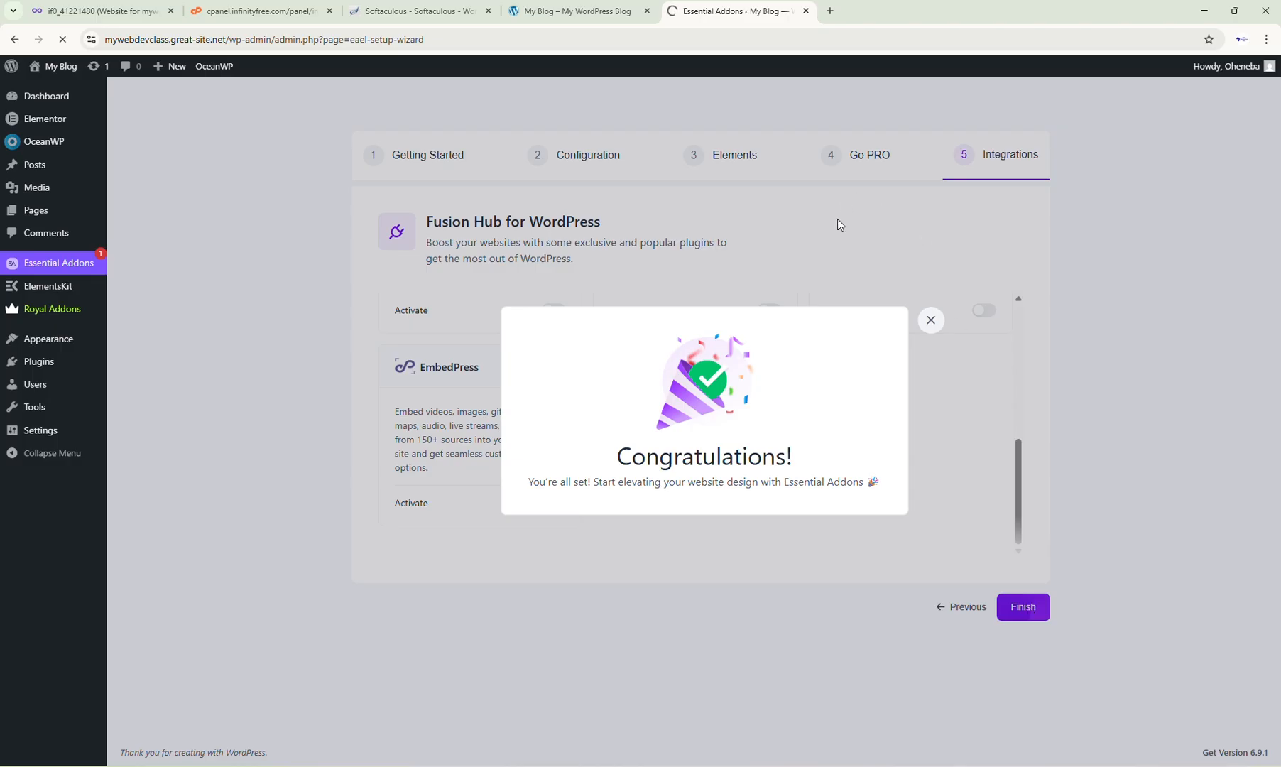
{"action": "left_click", "coordinate": [924, 327]}
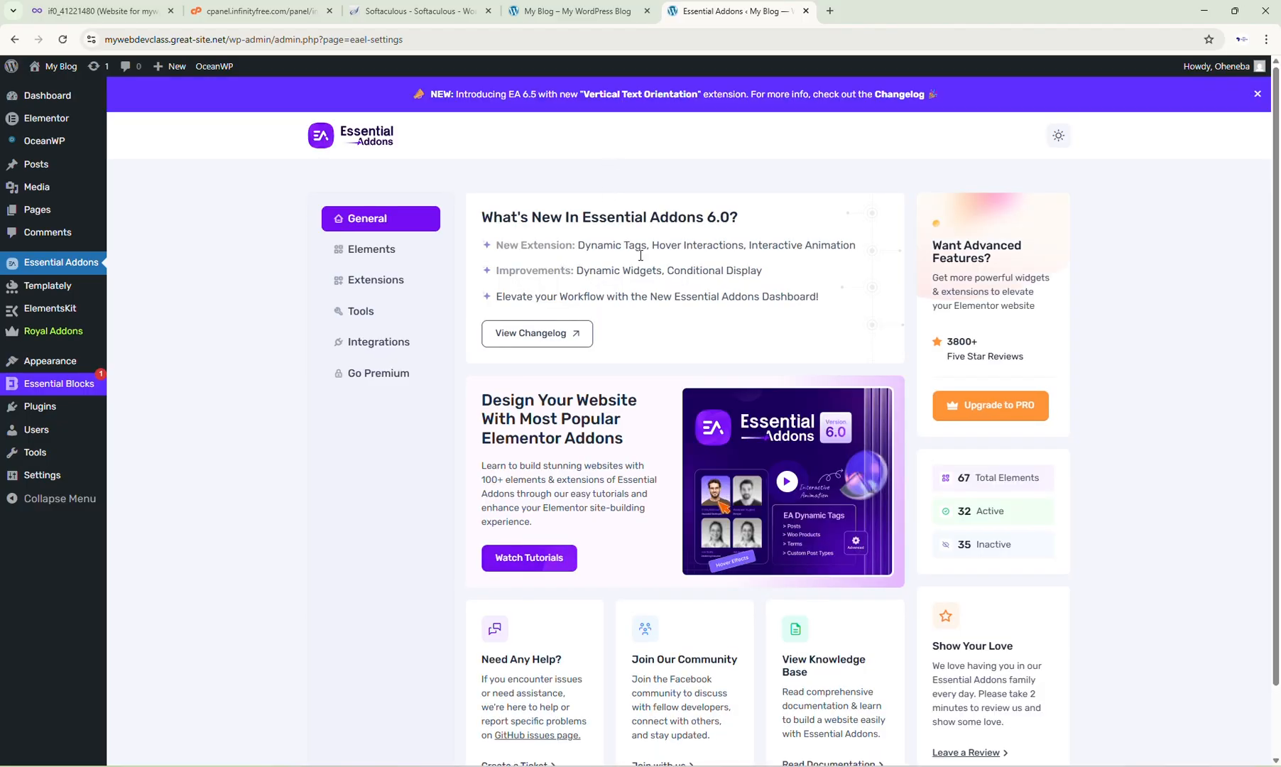
{"action": "scroll", "coordinate": [789, 331], "scroll_direction": "down", "scroll_amount": 2}
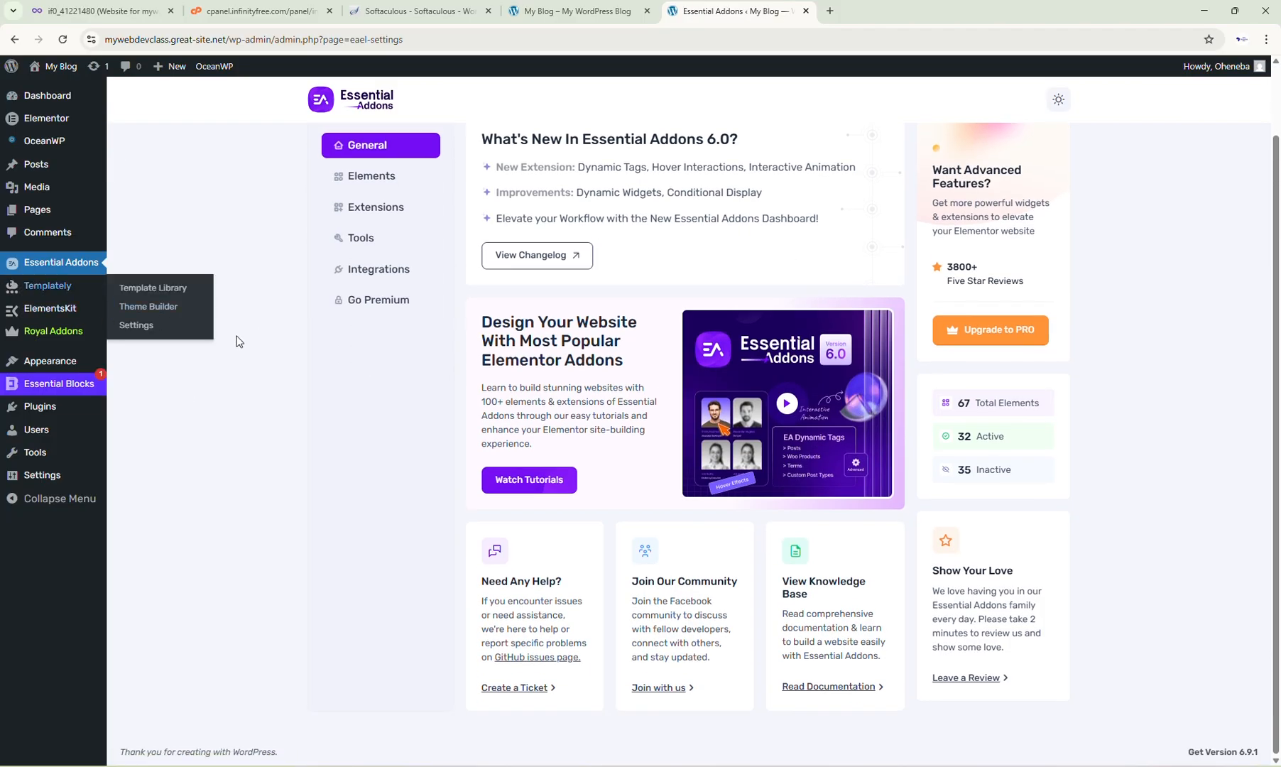
Step: Open the installed plugins list and review which plugins are active
{"action": "left_click", "coordinate": [49, 413]}
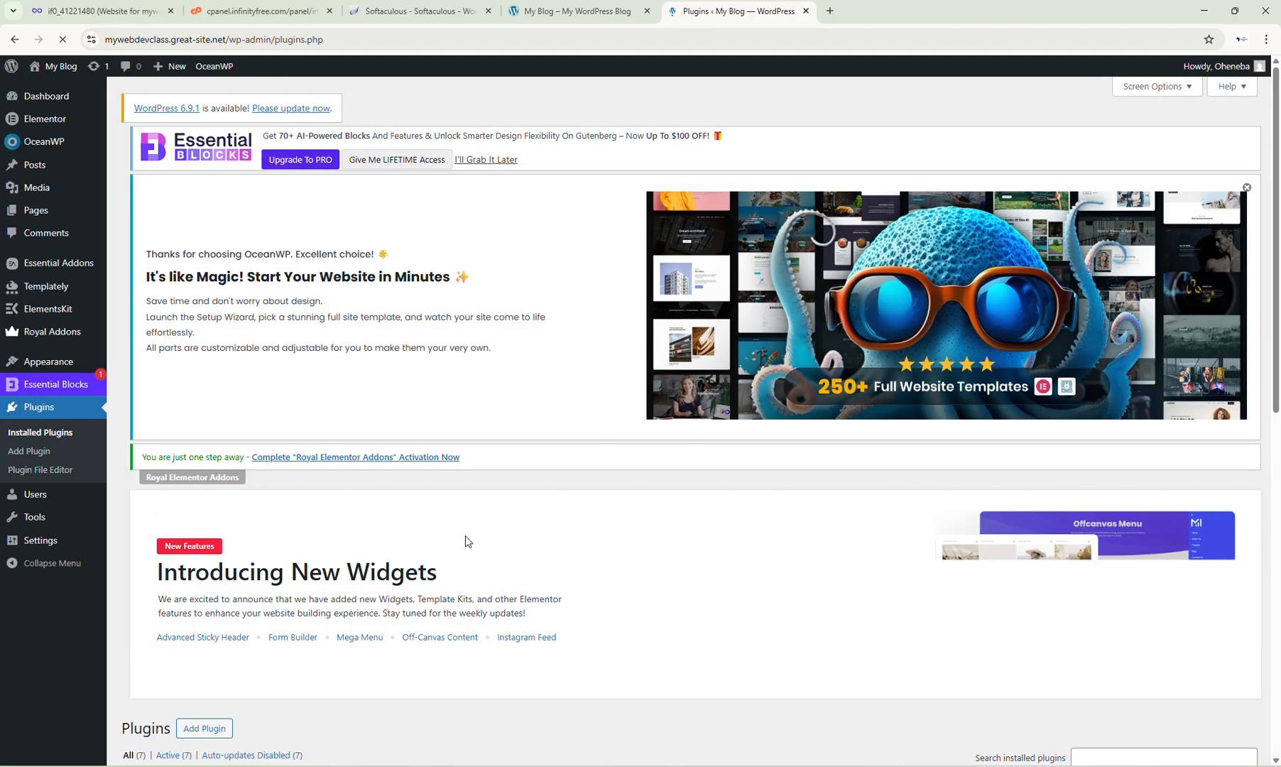
{"action": "scroll", "coordinate": [468, 540], "scroll_direction": "down", "scroll_amount": 7}
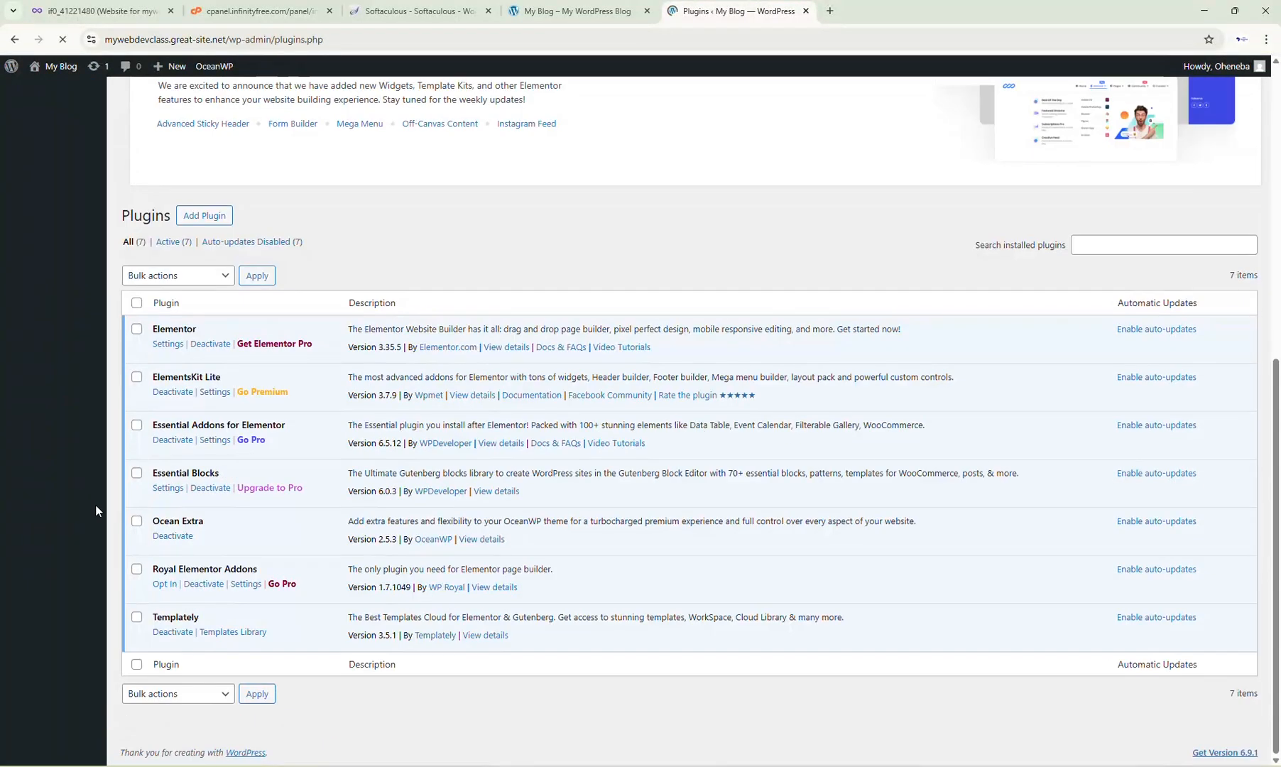
{"action": "scroll", "coordinate": [383, 534], "scroll_direction": "down", "scroll_amount": 8}
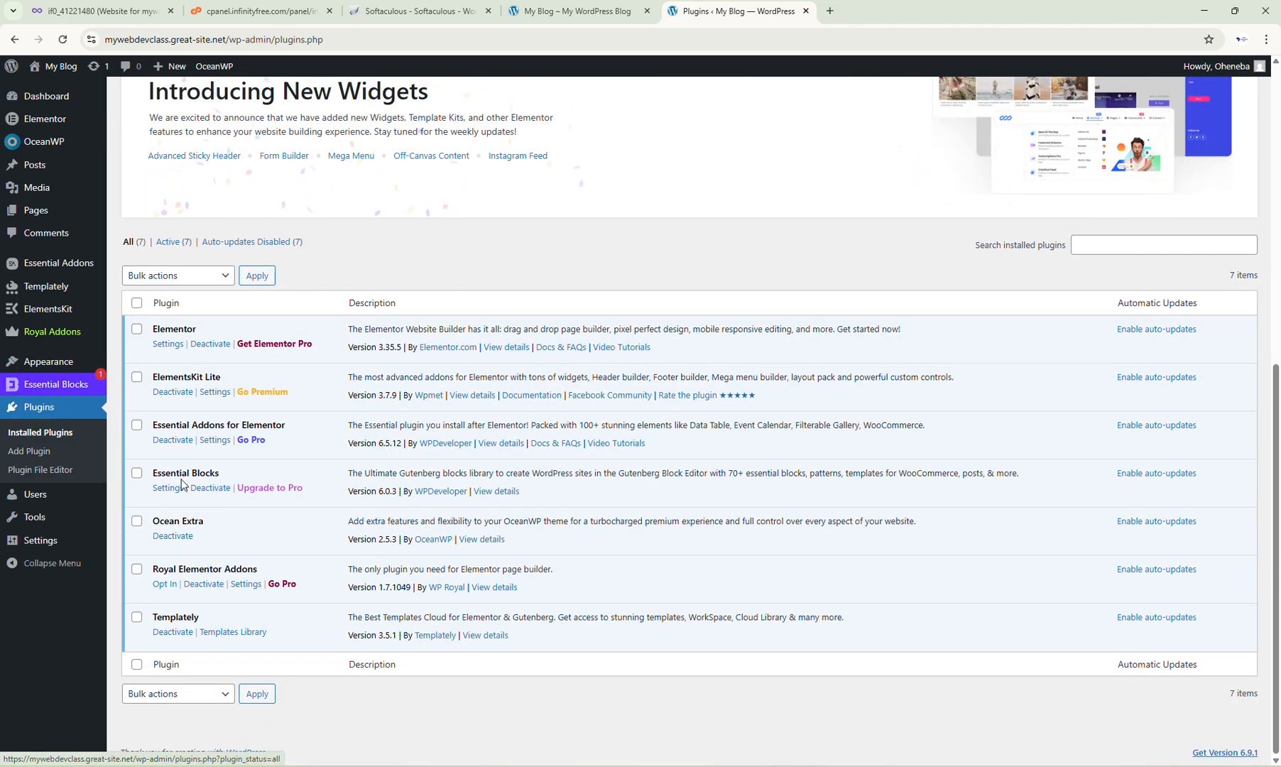
Step: Switch to the site's front-end tab and reload the homepage to view the result
{"action": "left_click", "coordinate": [528, 18]}
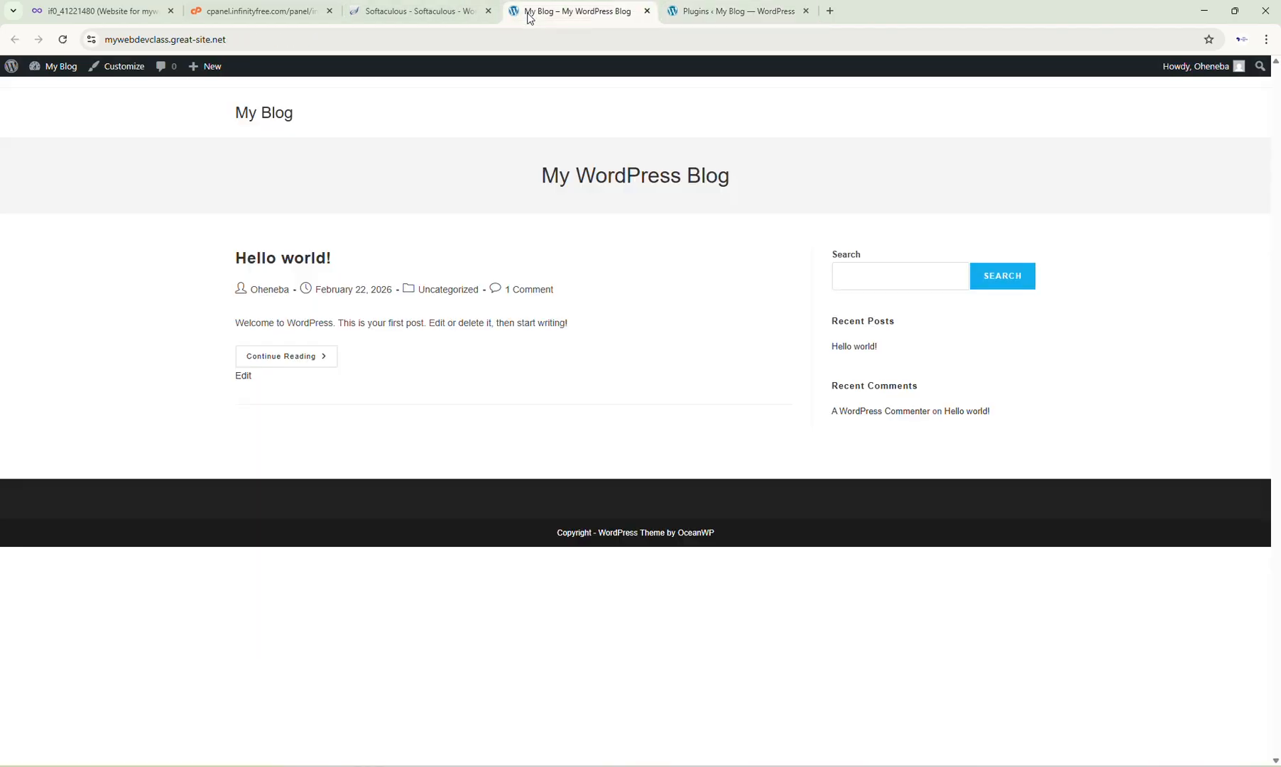
{"action": "left_click", "coordinate": [63, 40]}
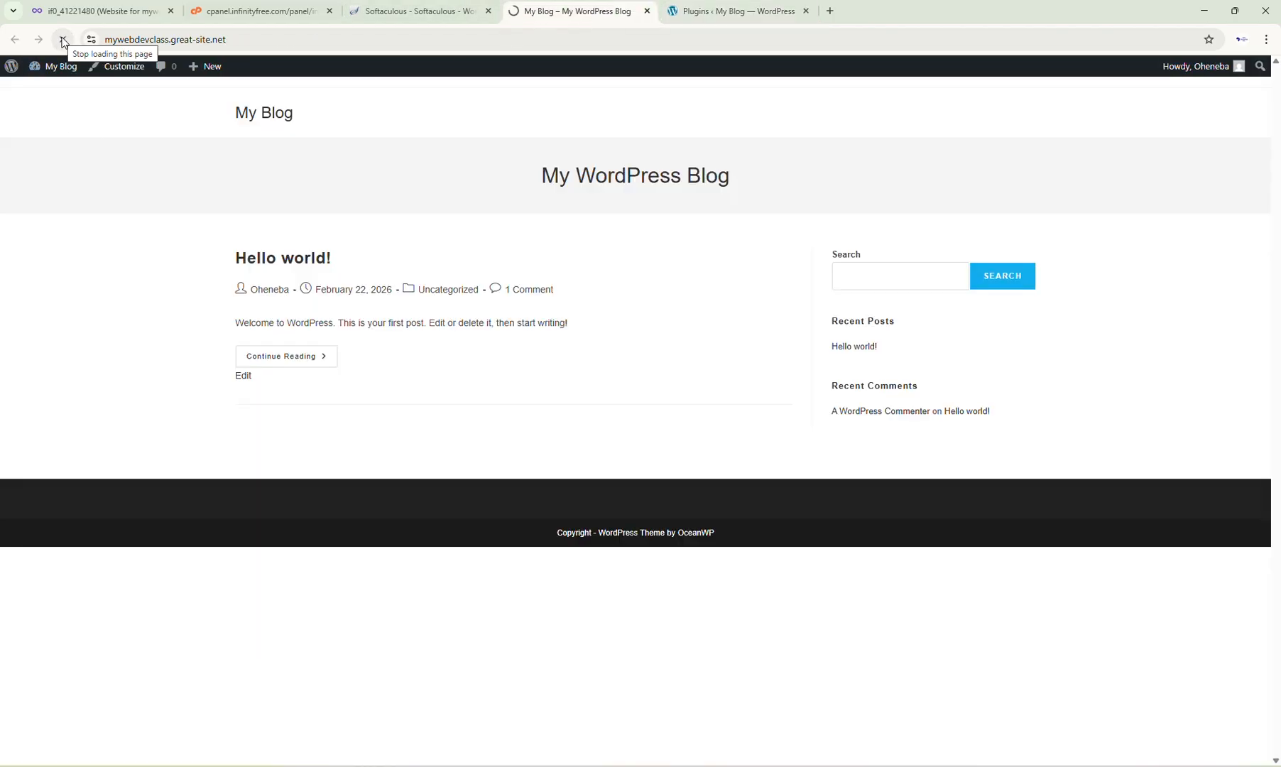